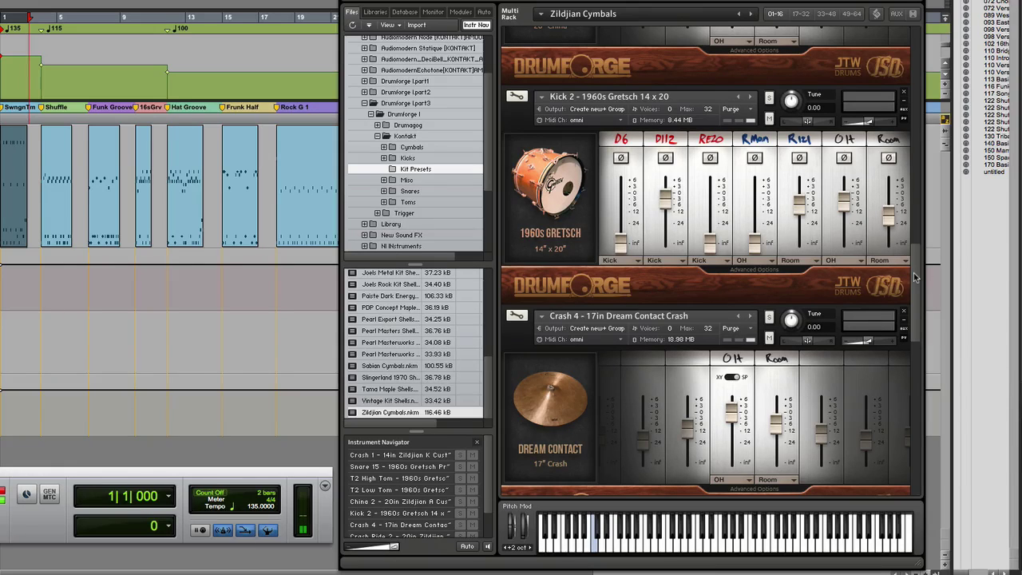
Look over the Gretsch drum instruments in the rack and listen to the swing groove on the full kit.
left_click_drag(914, 272, 908, 103)
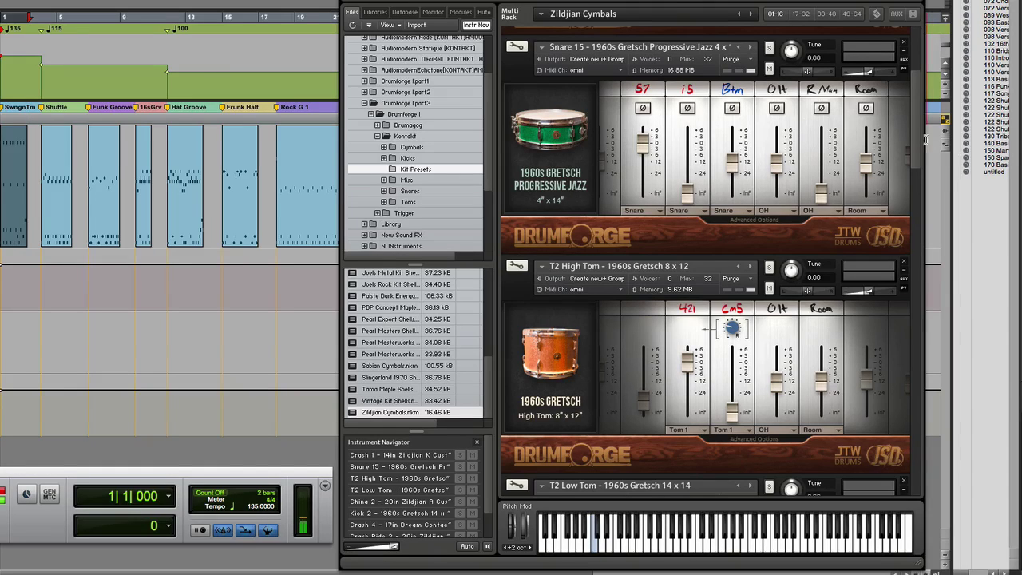
left_click_drag(917, 137, 874, 299)
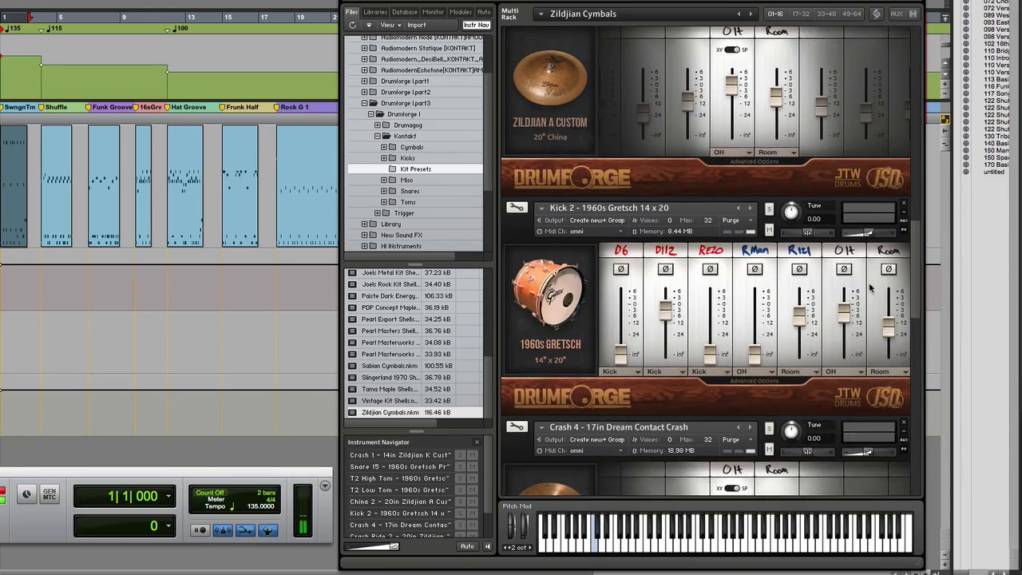
key("space")
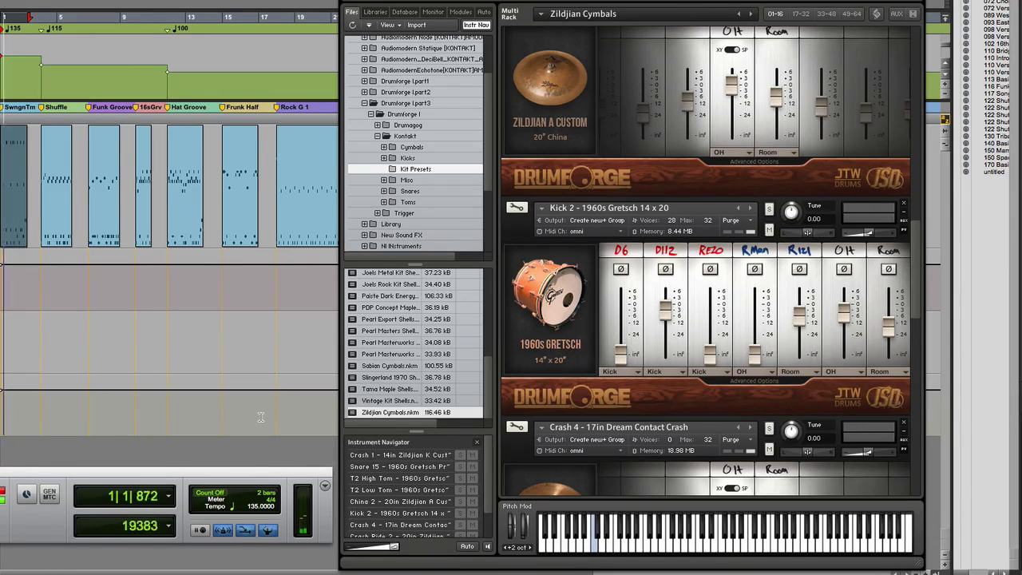
key("space")
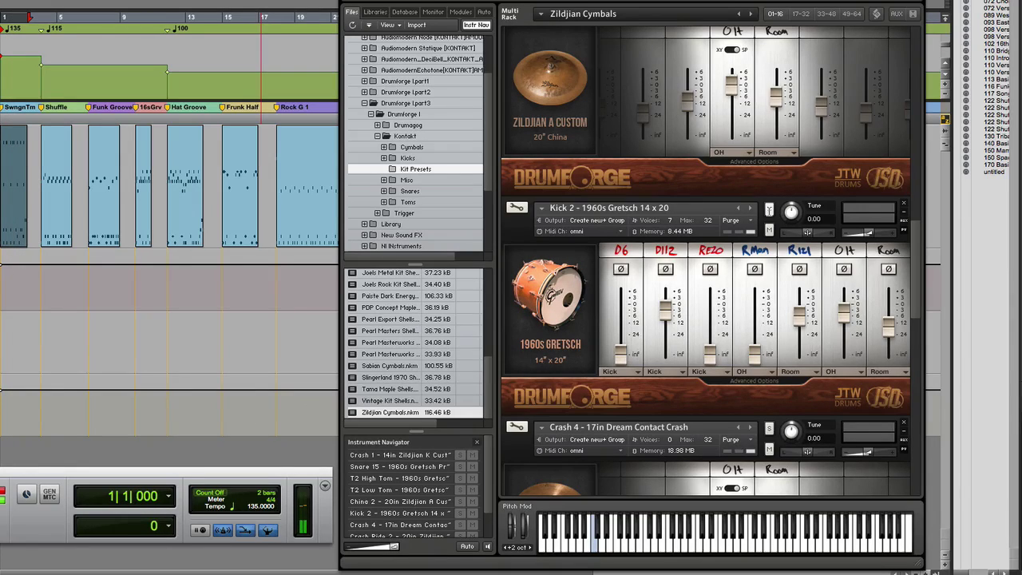
Solo the Gretsch kick during playback and set its D112 mic to about 0 dB and its D6 and Rezo mics to about -12 dB.
left_click(769, 210)
left_click(768, 209)
key("space")
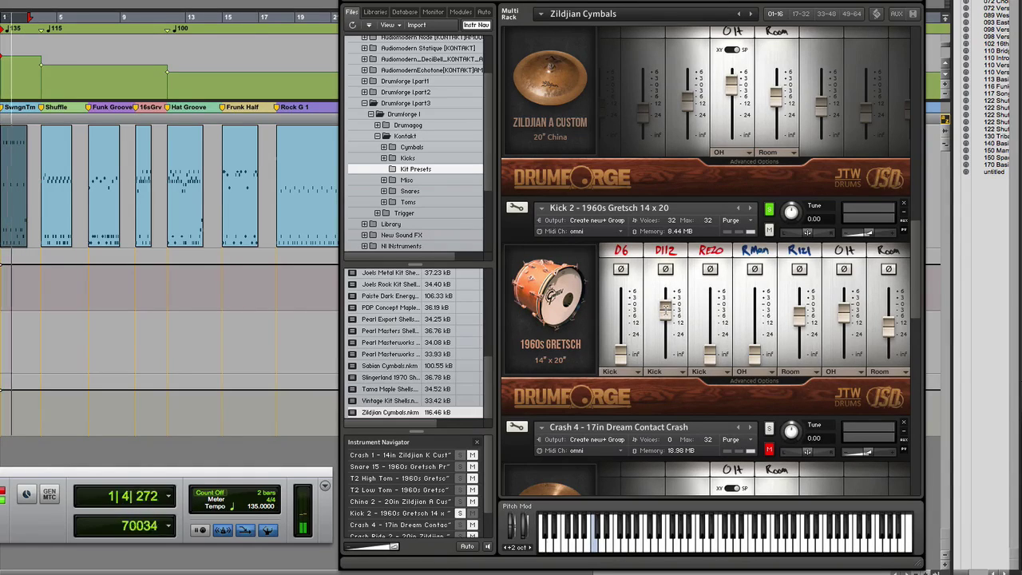
left_click_drag(665, 310, 670, 395)
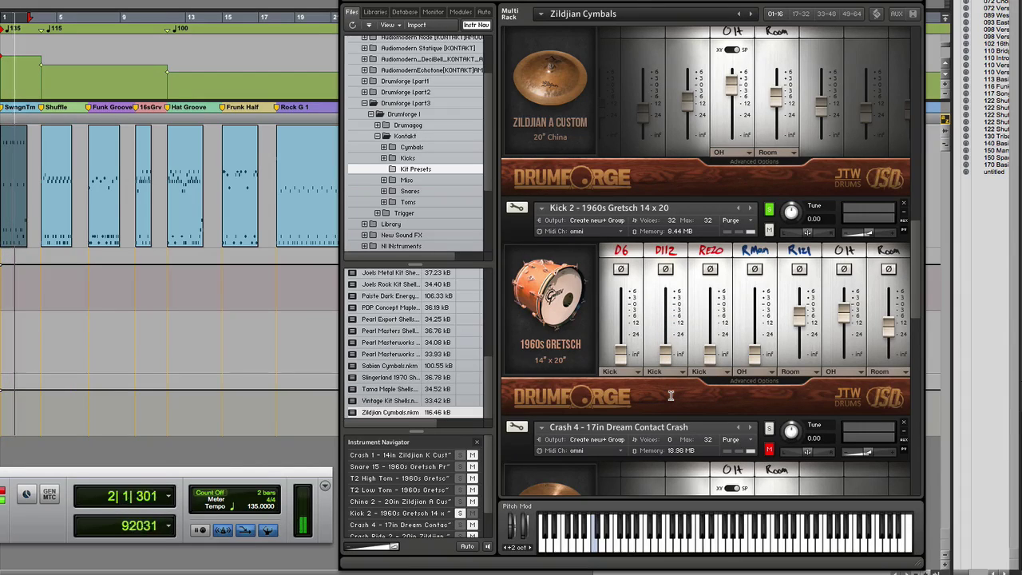
left_click_drag(621, 344, 622, 299)
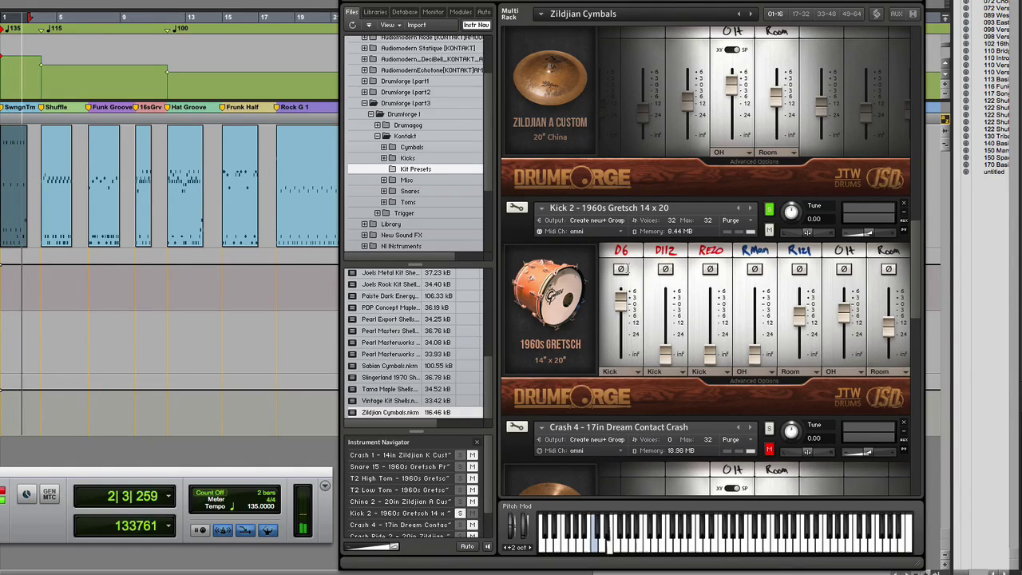
left_click_drag(665, 360, 662, 266)
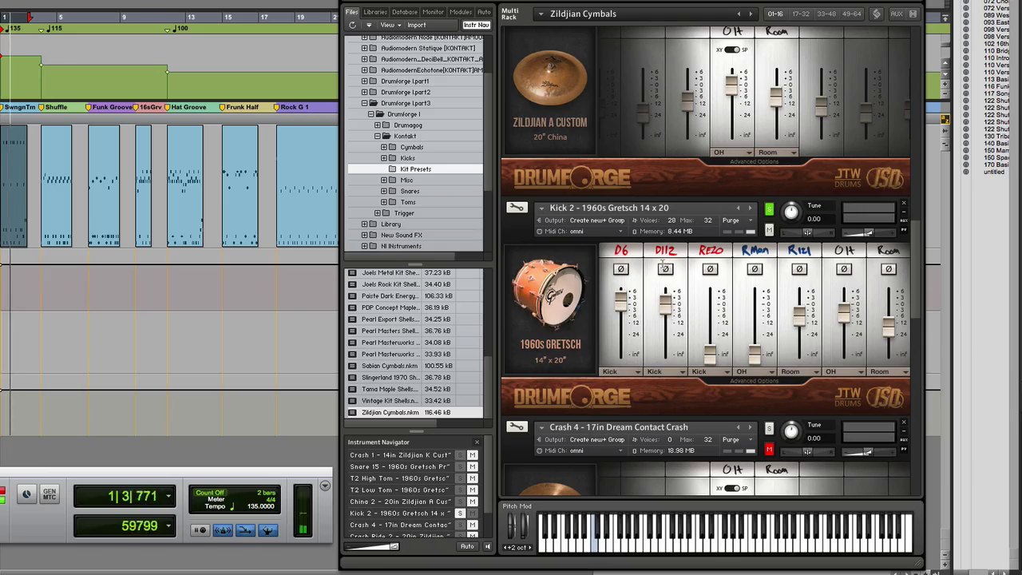
left_click_drag(621, 323, 622, 345)
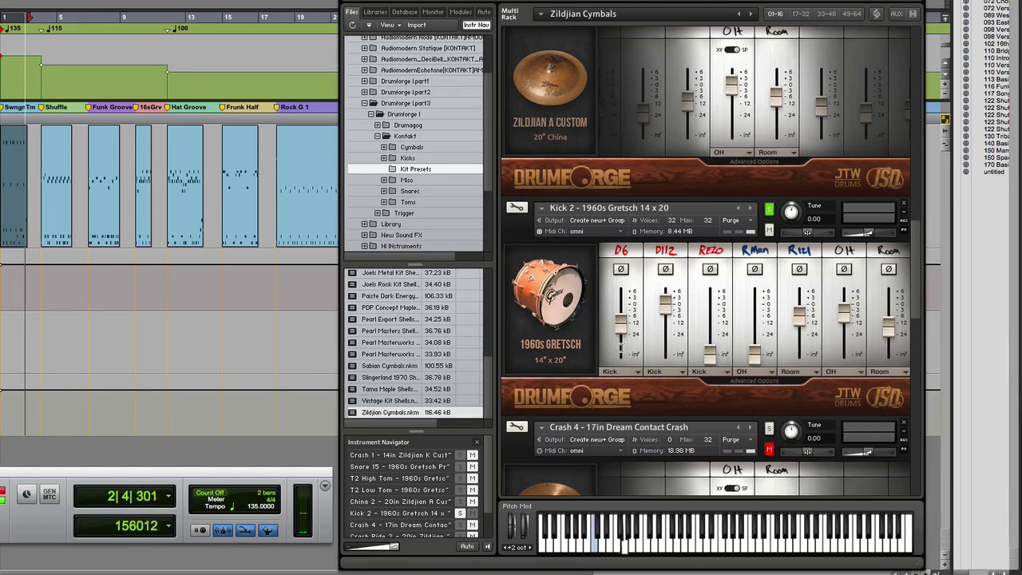
left_click_drag(713, 353, 711, 300)
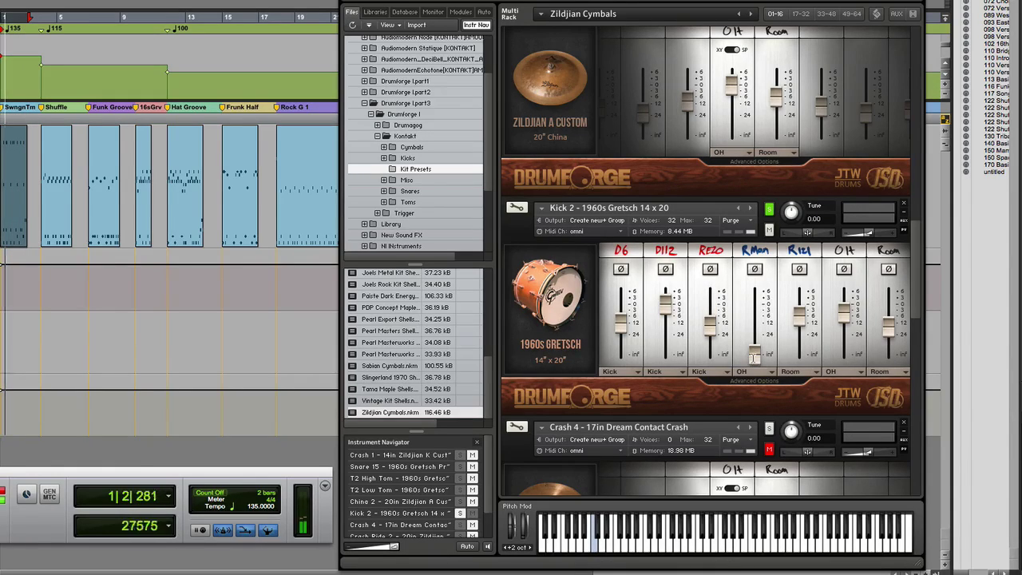
Lower the kick's Room, OH, D6 and Rezo mics to between -12 and -24 dB, and end the kick's solo.
mouse_move(753, 357)
left_mouse_down()
mouse_move(757, 250)
mouse_move(757, 359)
left_mouse_up()
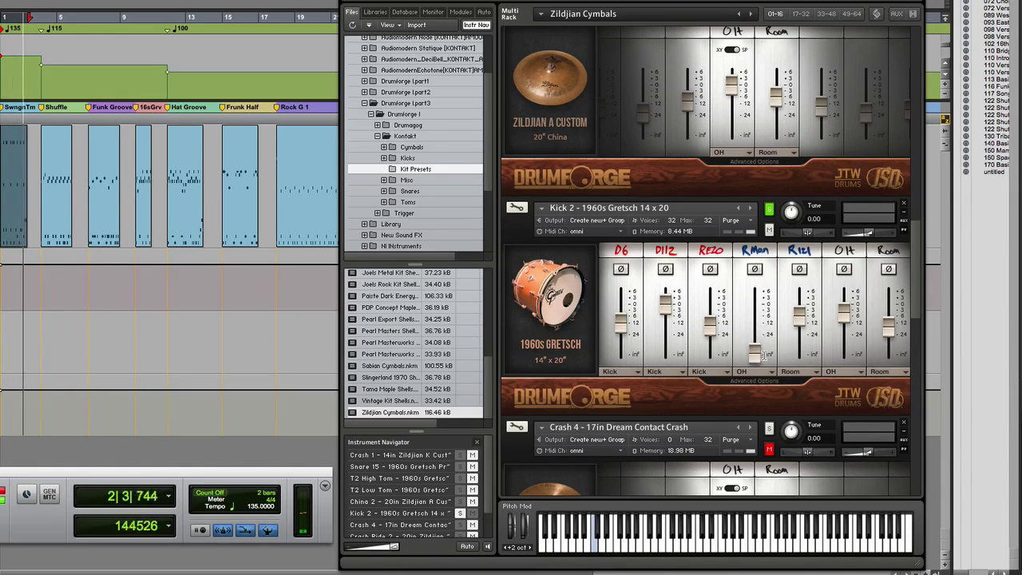
mouse_move(889, 329)
left_mouse_down()
mouse_move(888, 294)
mouse_move(889, 332)
left_mouse_up()
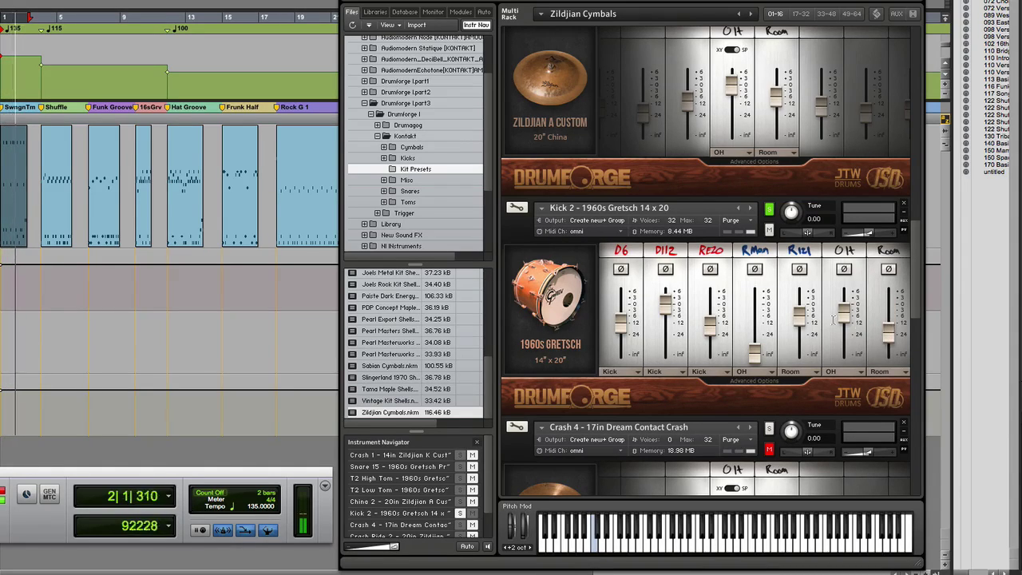
left_click_drag(844, 292, 850, 343)
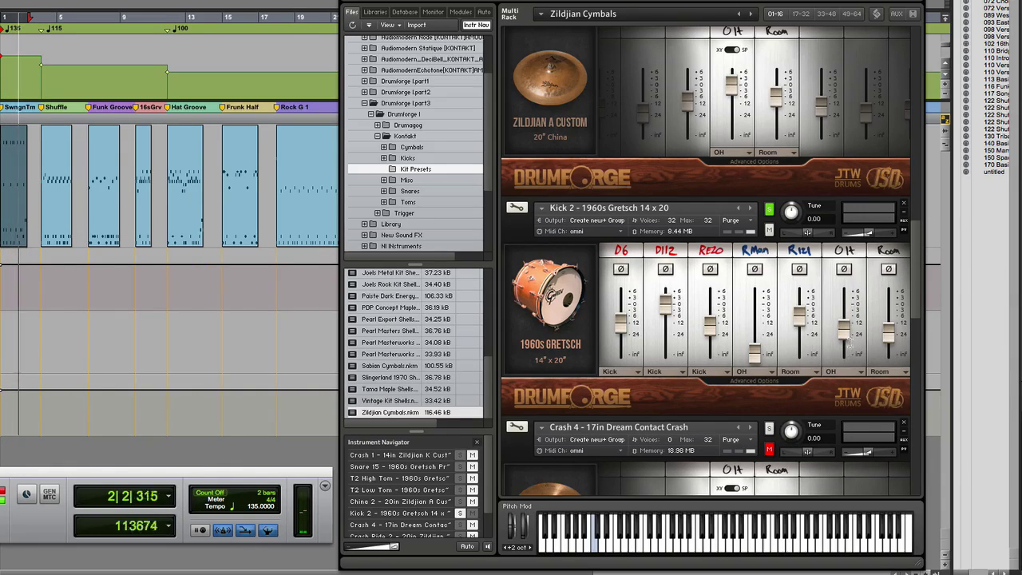
left_click_drag(623, 319, 623, 327)
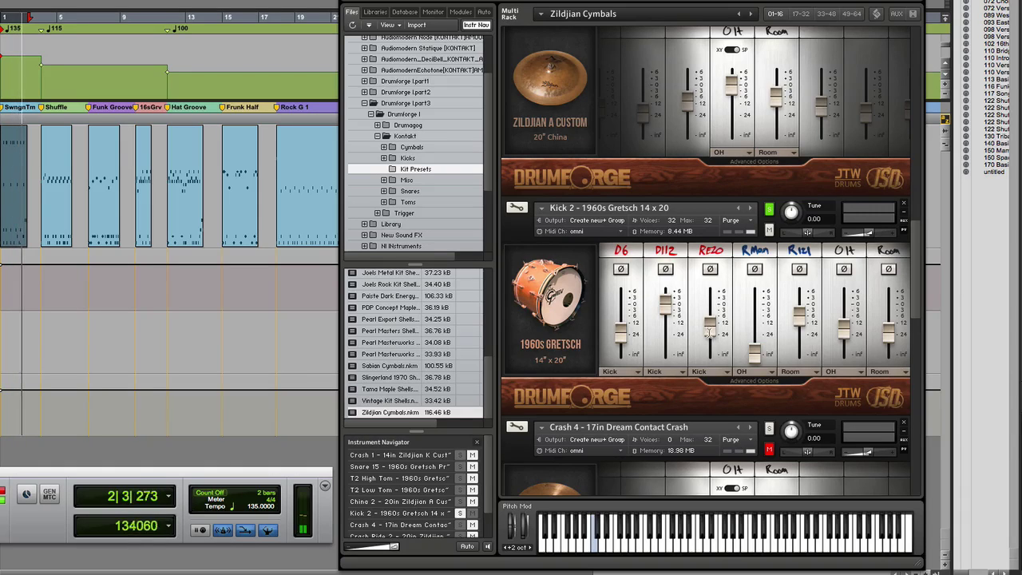
left_click(768, 208)
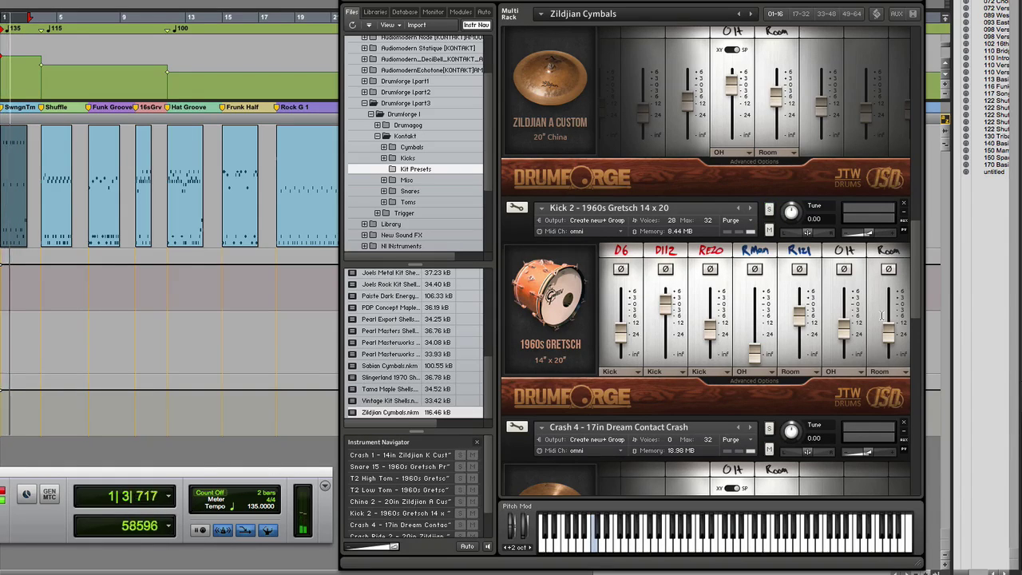
Using solo during playback, rebalance the Gretsch snare with i5 at about 0 dB, 57 at about -12 dB and Room at about -6 dB.
scroll(795, 146, "up", 12)
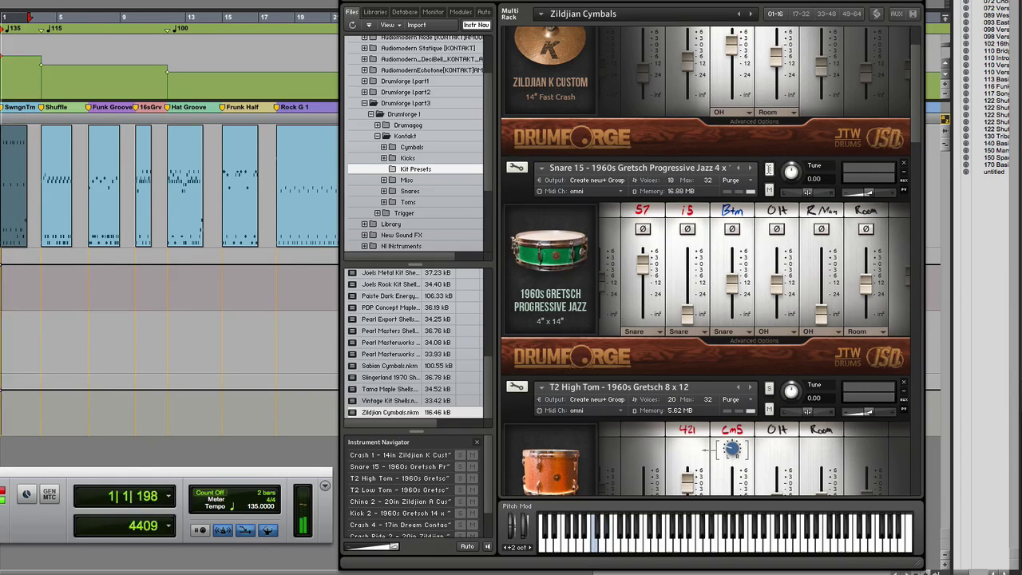
left_click(768, 168)
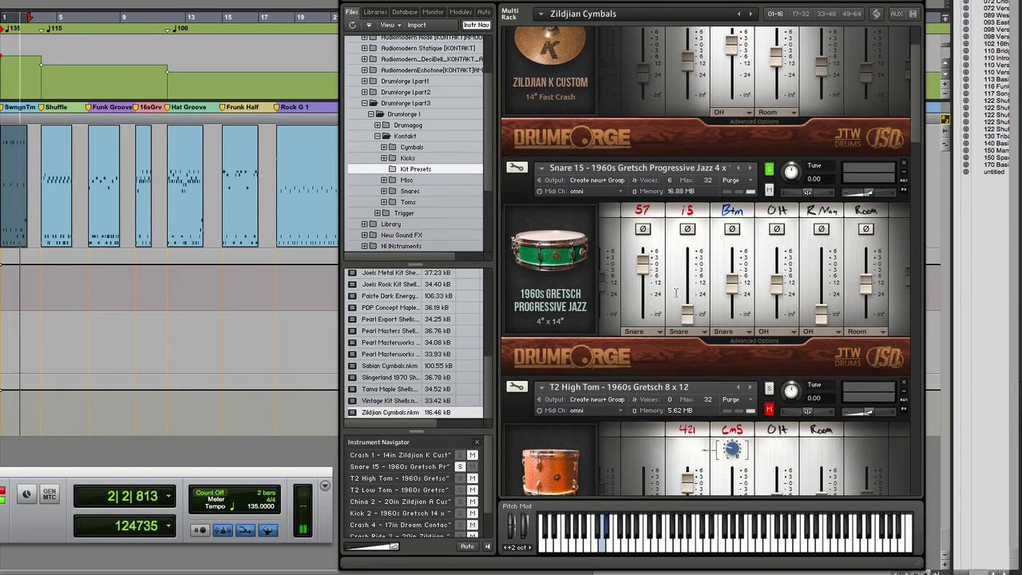
left_click_drag(685, 312, 687, 257)
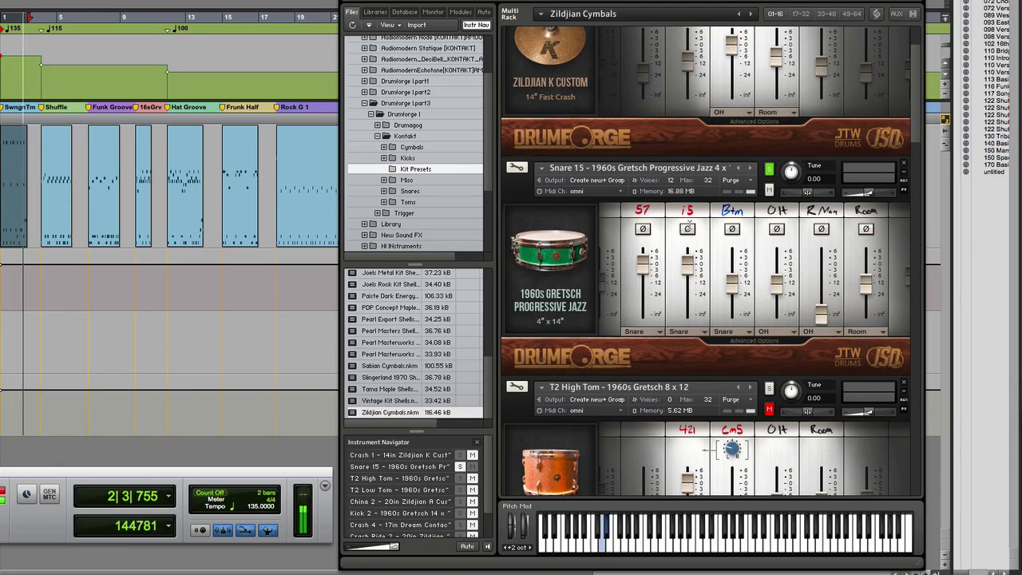
left_click_drag(643, 268, 643, 294)
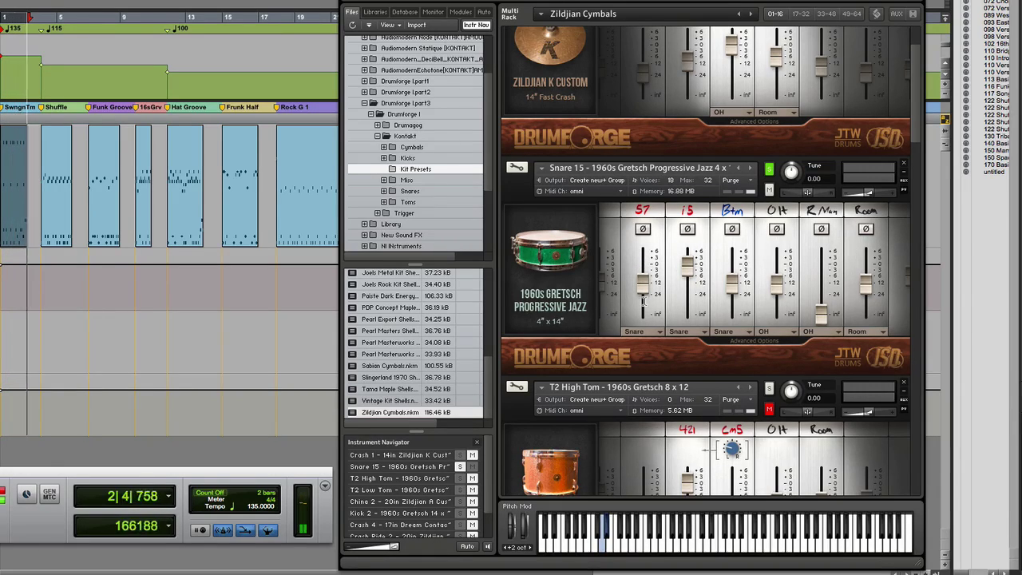
mouse_move(866, 289)
left_mouse_down()
mouse_move(866, 246)
mouse_move(867, 274)
left_mouse_up()
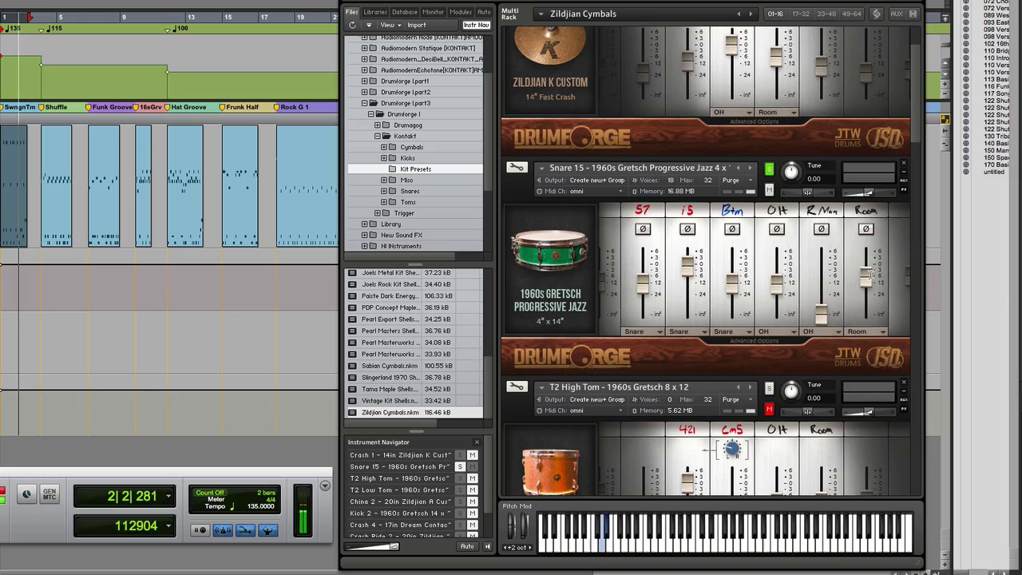
left_click(770, 169)
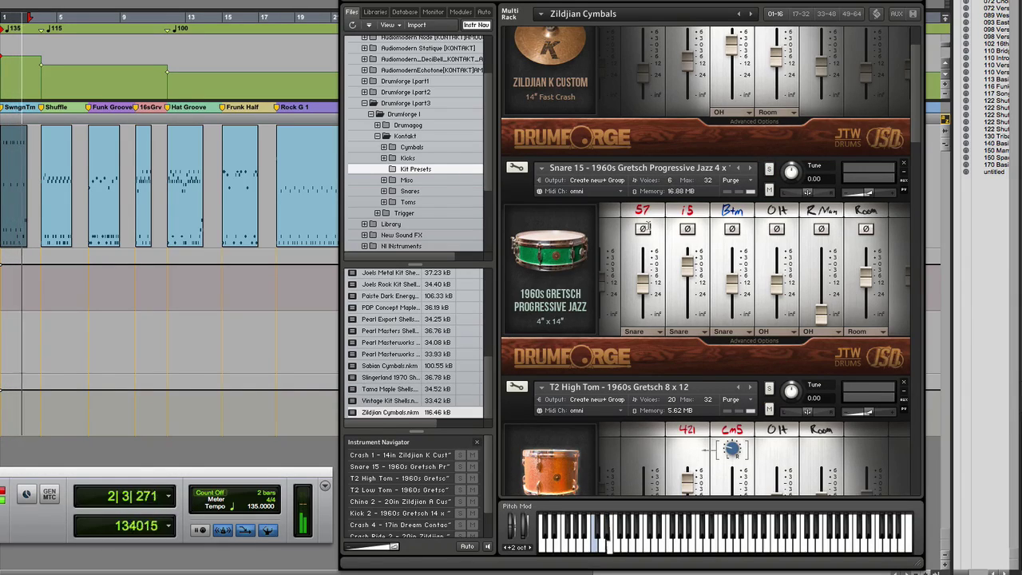
key("space")
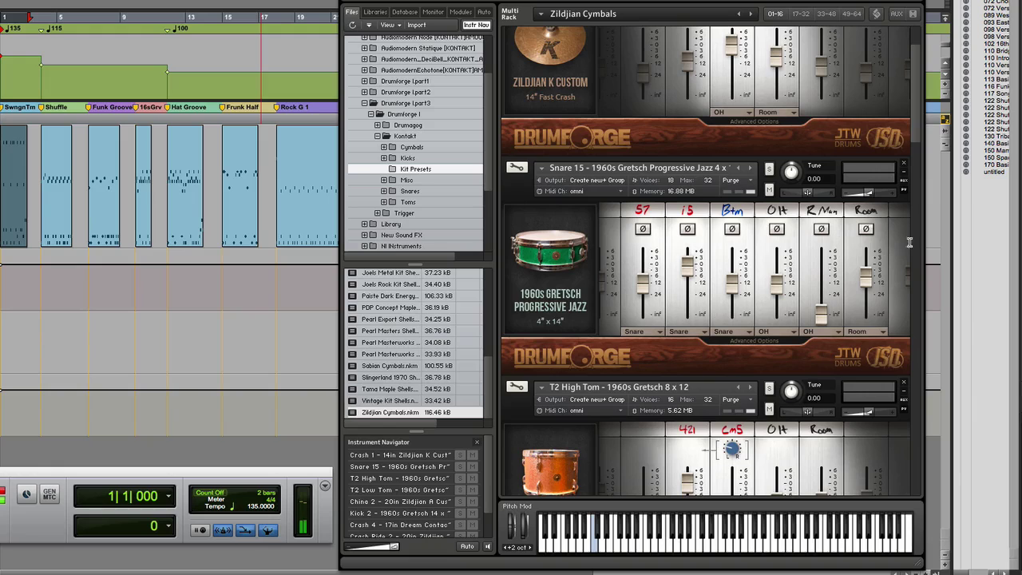
Solo the 20in Zildjian K Series crash ride and listen to it in the swing groove.
left_click_drag(916, 121, 922, 165)
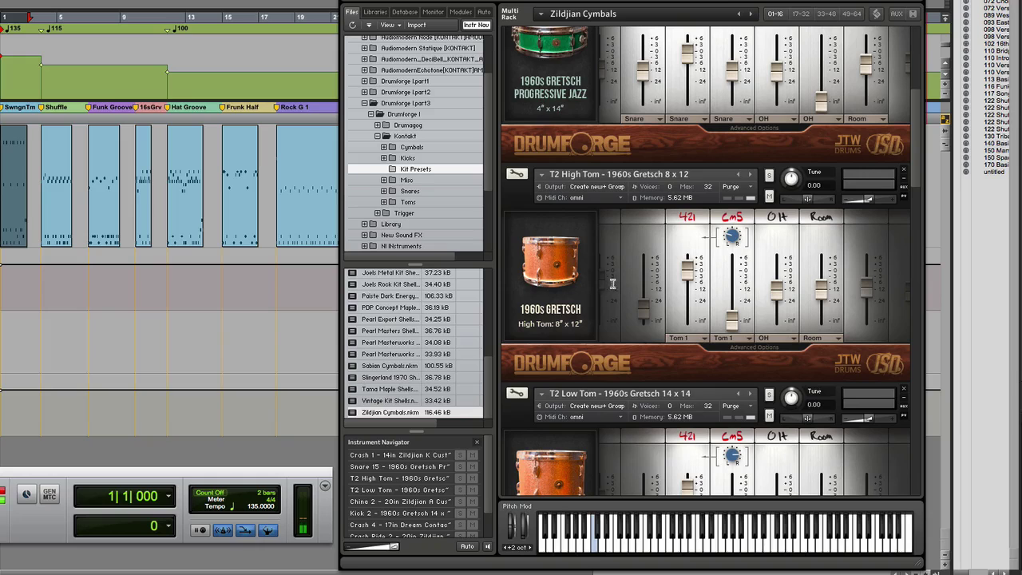
left_click_drag(914, 173, 925, 292)
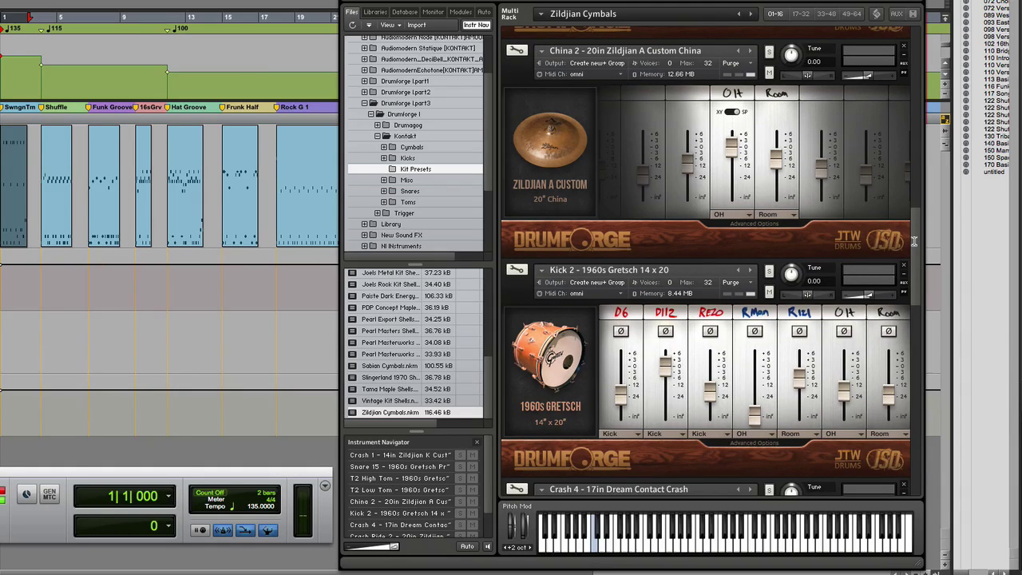
key("space")
left_click_drag(914, 241, 926, 352)
left_click(769, 191)
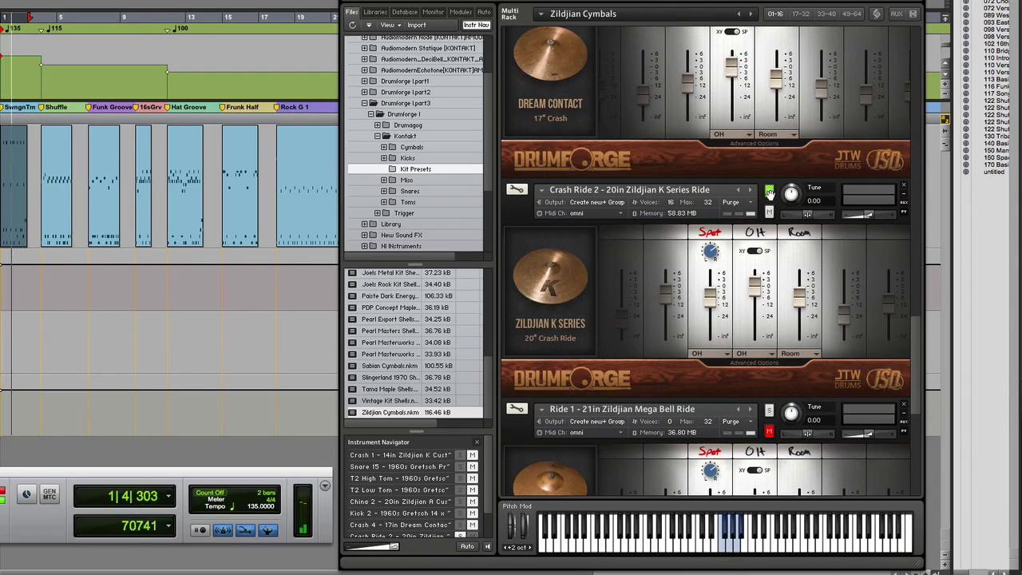
key("space")
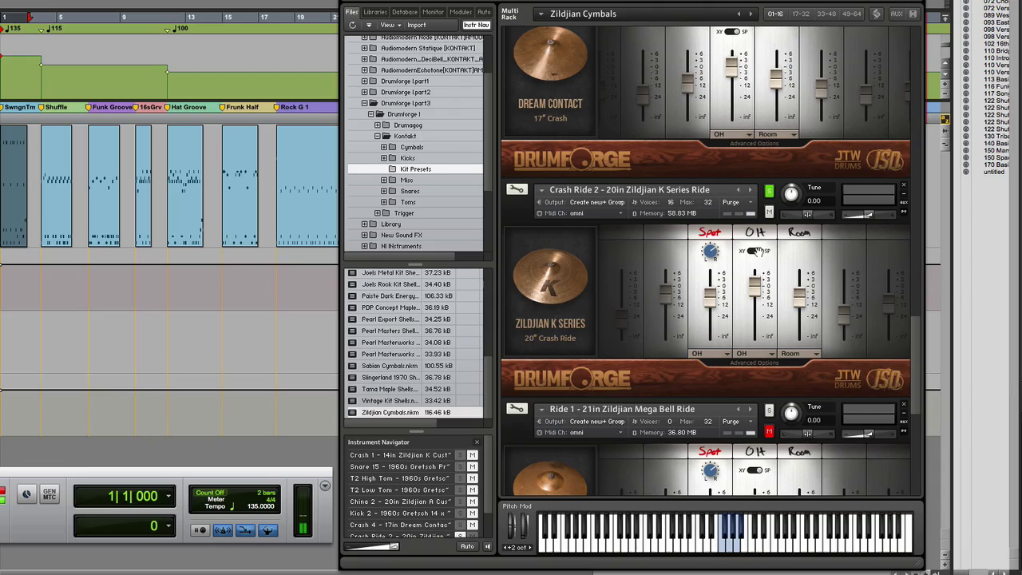
Replay the swing groove, and select the Shuffle clip at bar 4 as the playback range.
key("space")
key("space")
key("space")
left_click(54, 238)
key("space")
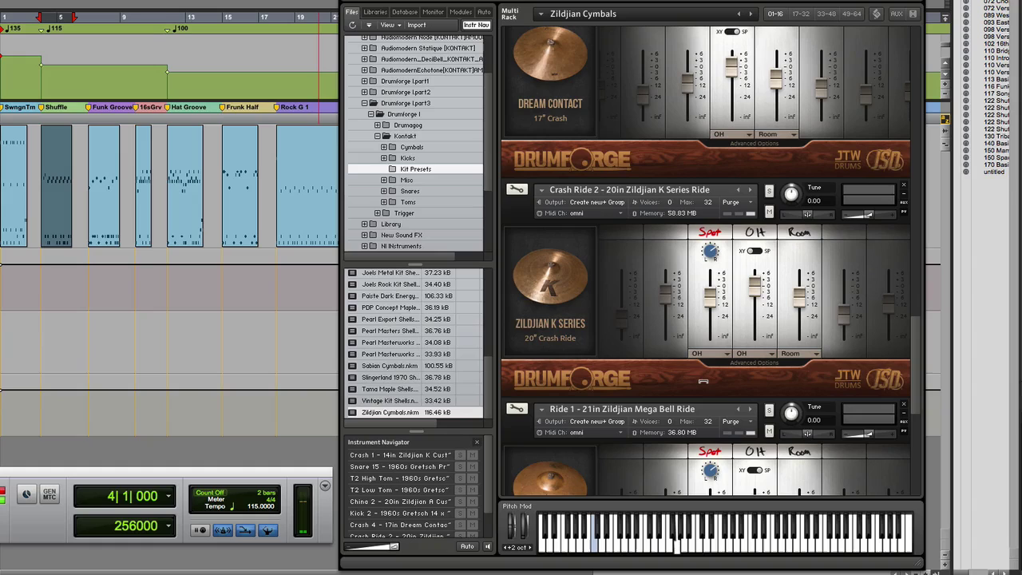
Load the unprocessed [up] 1970 Ludwig Shells kit preset, replacing the current multi.
scroll(486, 294, "up", 5)
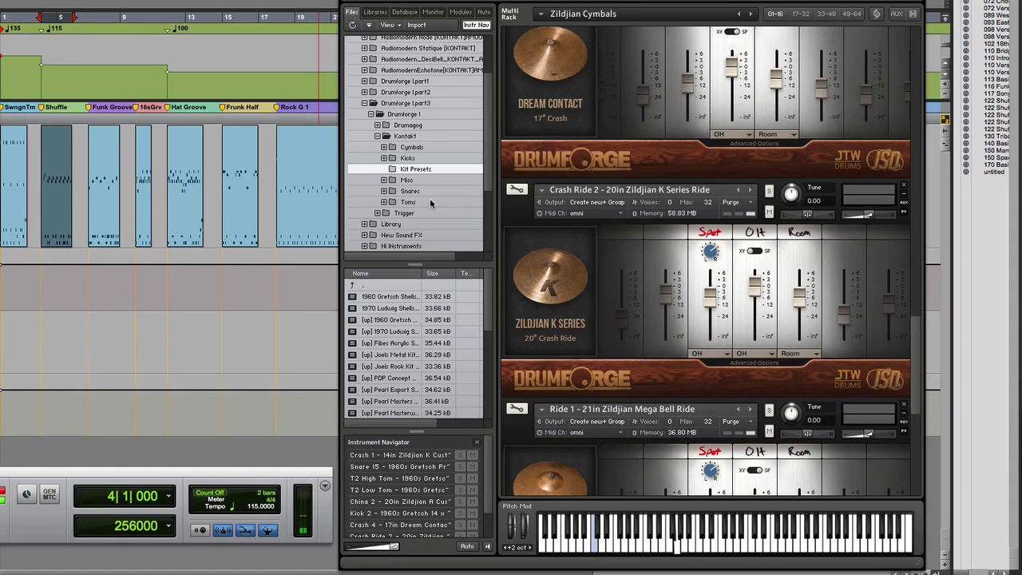
left_click(400, 332)
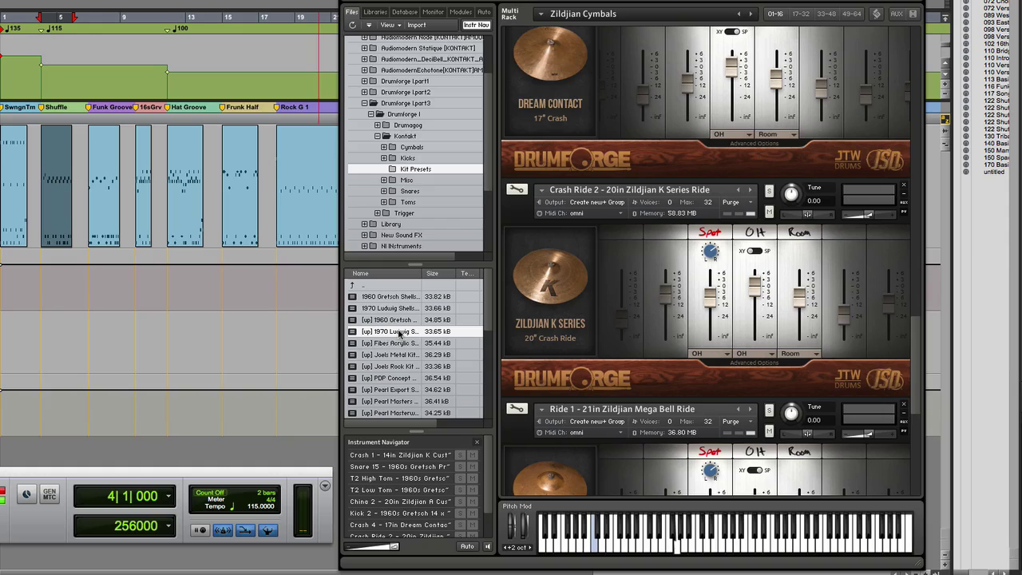
double_click(400, 332)
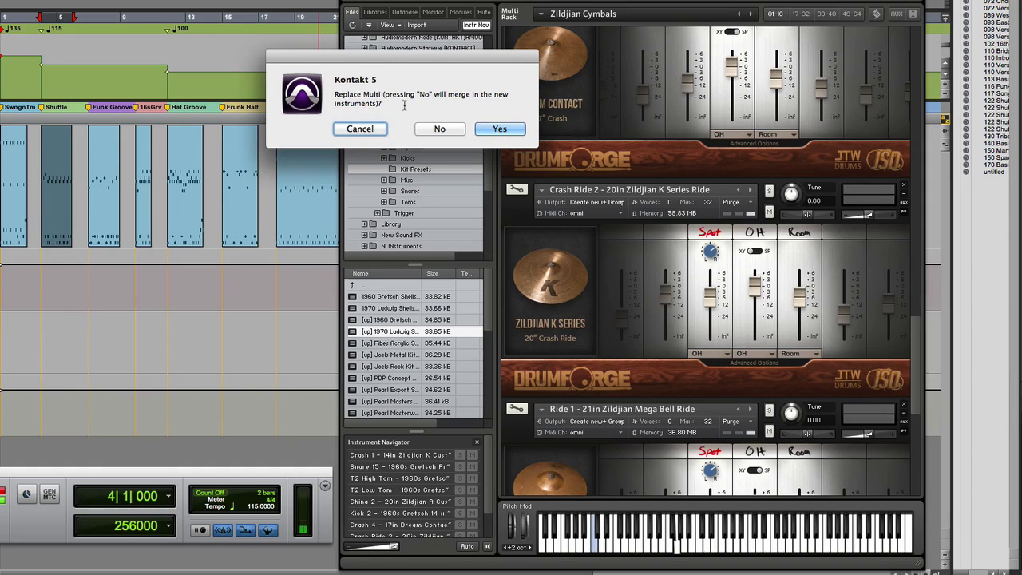
left_click(497, 128)
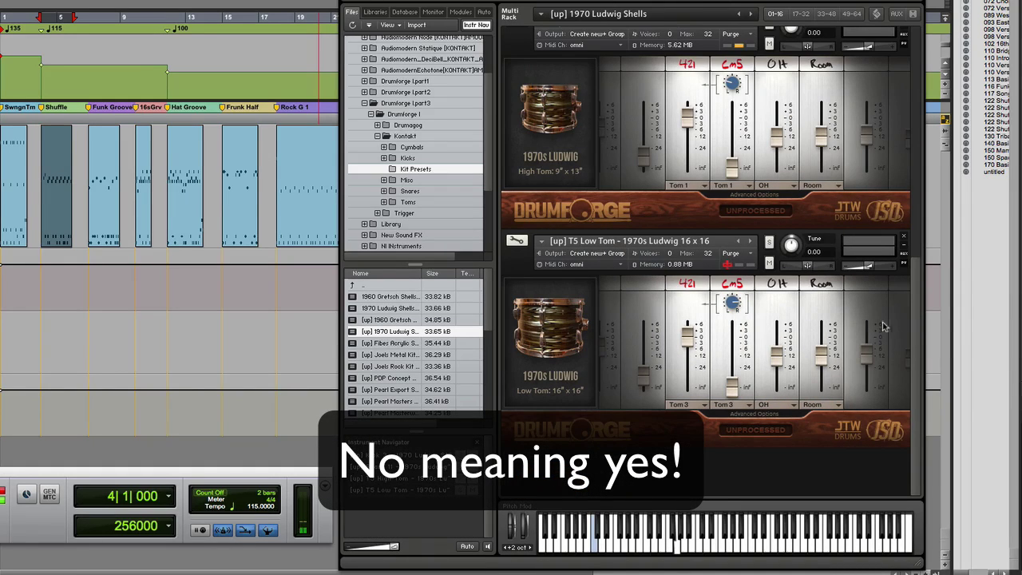
Play the Shuffle groove on the 1970 Ludwig kit while looking over its kick, snare and tom mic channels.
scroll(906, 153, "up", 5)
scroll(906, 153, "up", 3)
key("space")
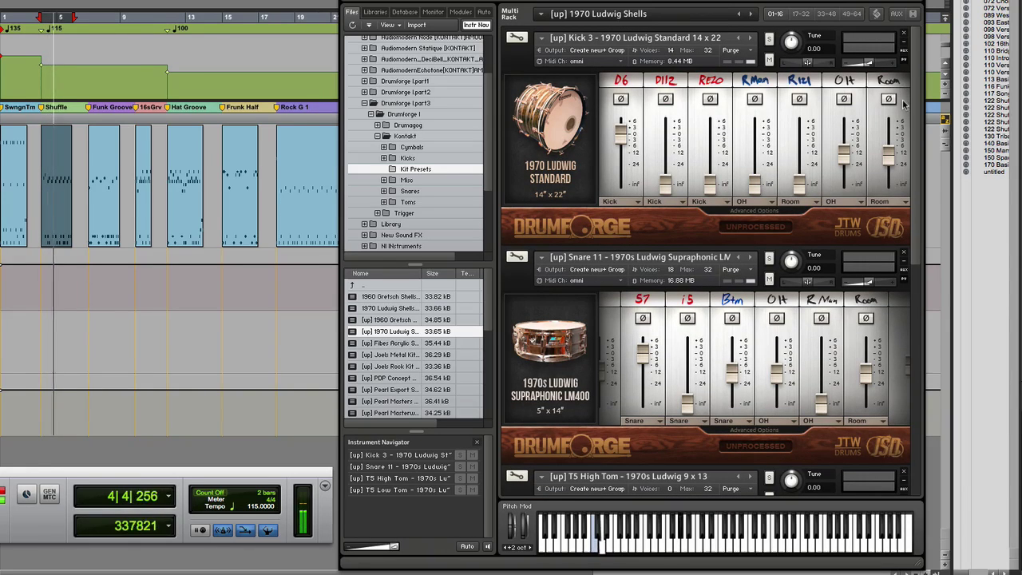
scroll(914, 120, "down", 1)
scroll(918, 159, "down", 5)
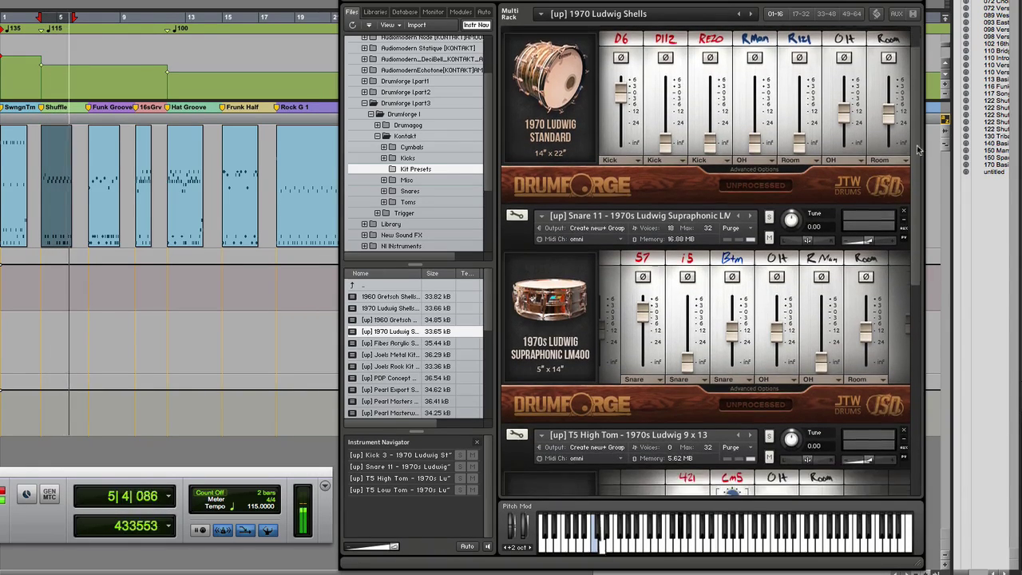
scroll(928, 207, "down", 10)
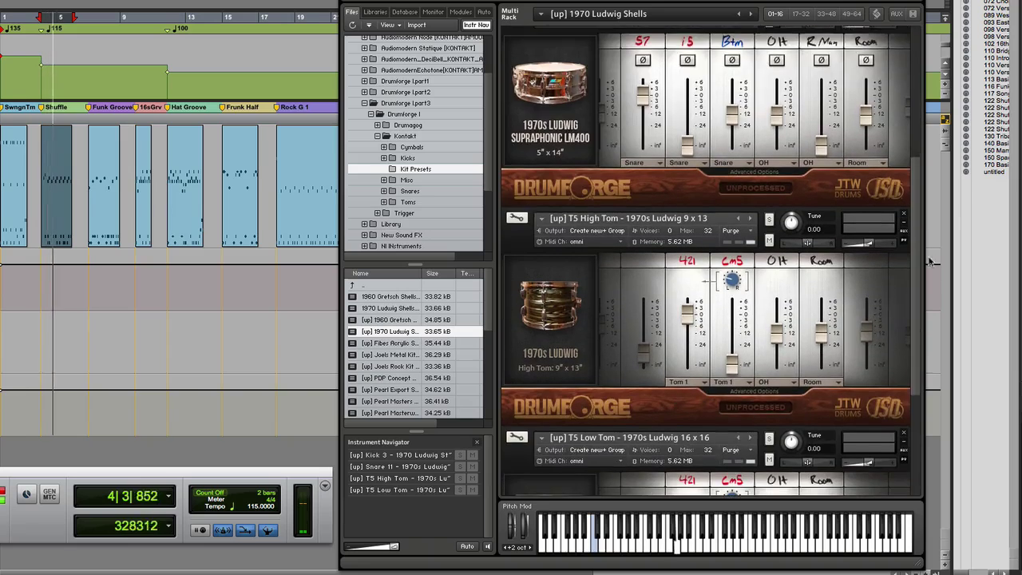
key("space")
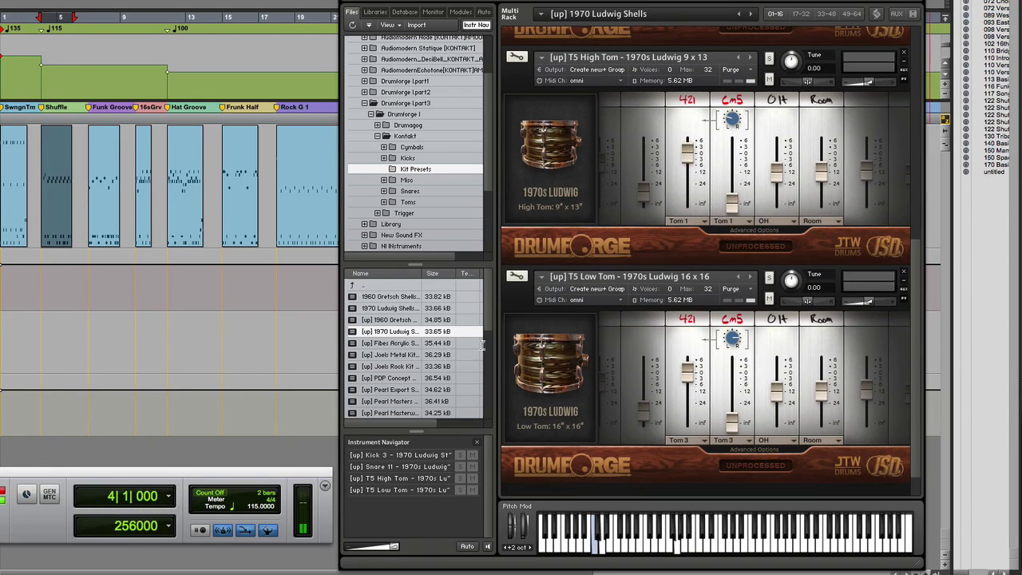
Merge the Sabian Cymbals preset into the loaded 1970 Ludwig kit without replacing the multi.
left_click_drag(486, 322, 493, 410)
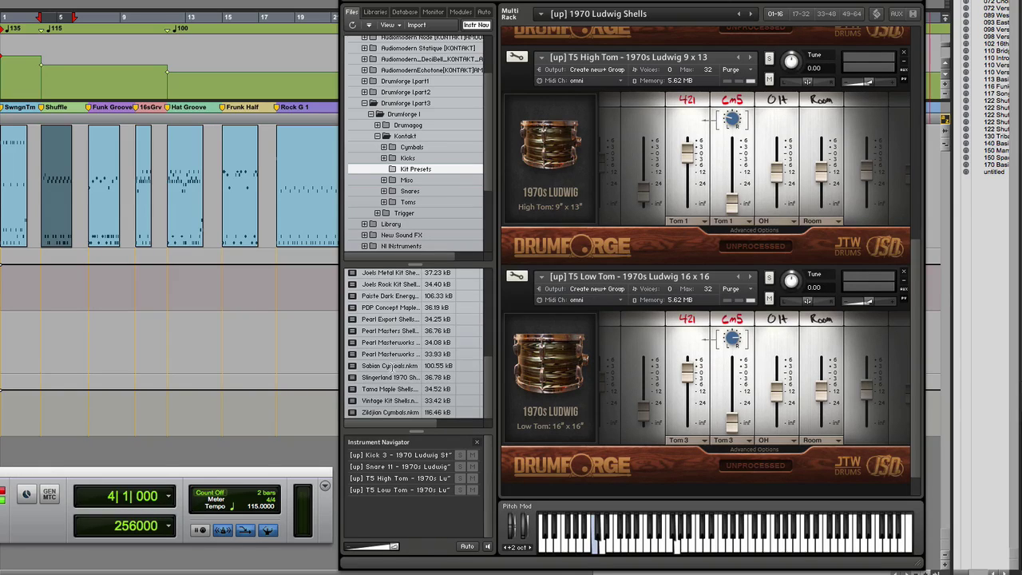
double_click(391, 366)
left_click(437, 132)
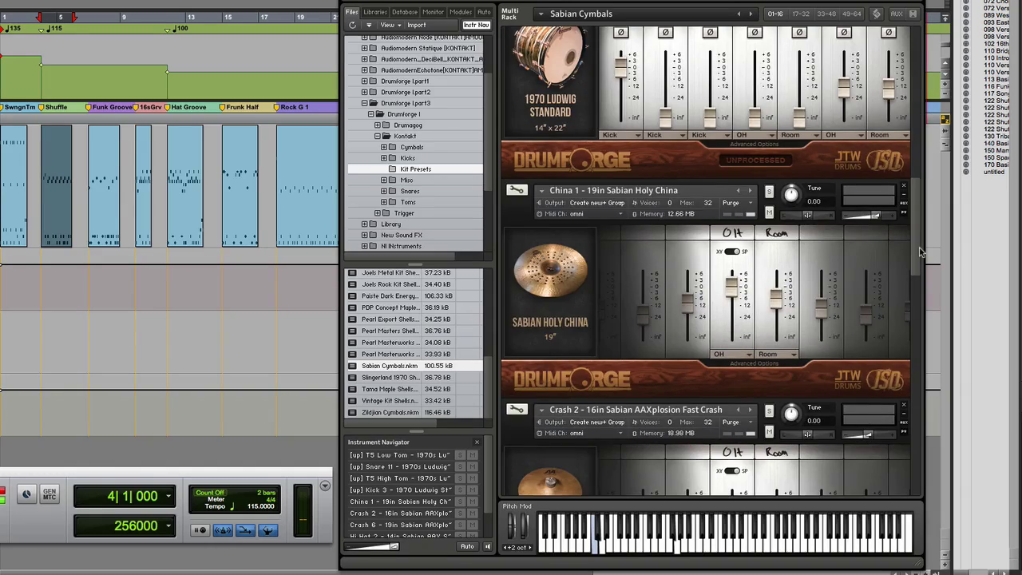
Set the MIDI channel of the 21in Zildjian Mega Bell ride to omni.
left_click_drag(920, 252, 924, 273)
scroll(606, 274, "down", 5)
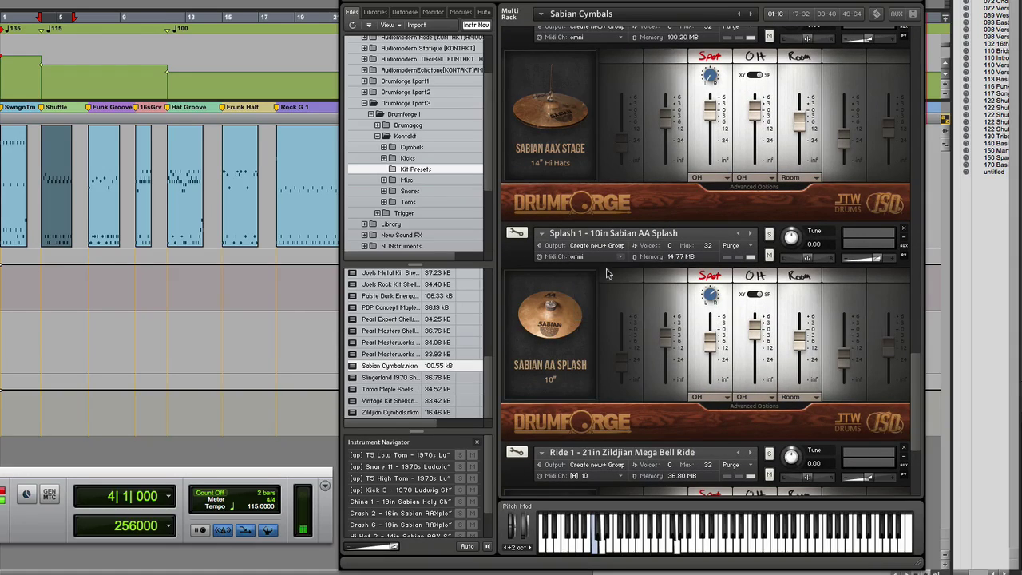
left_click_drag(919, 369, 914, 415)
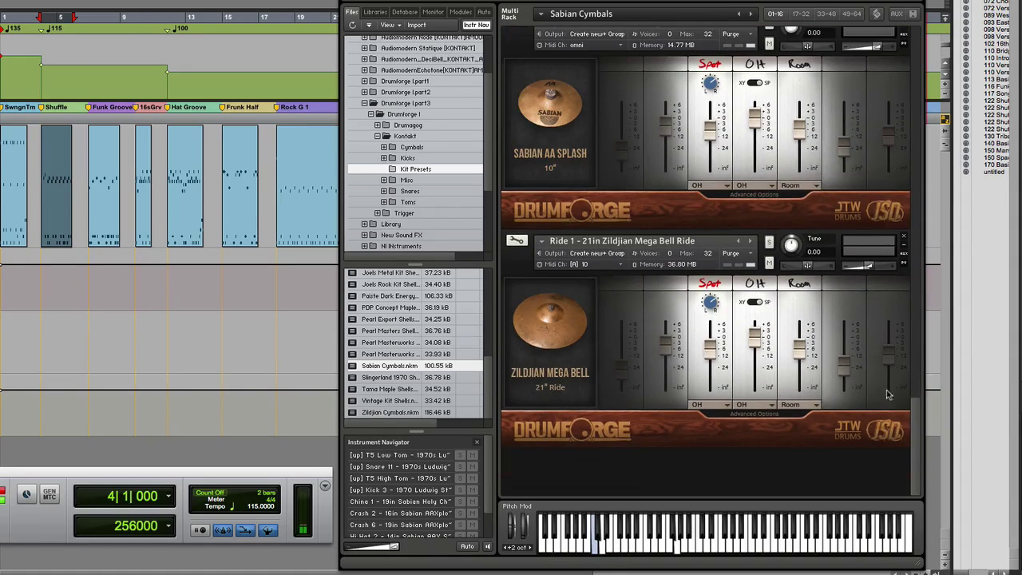
left_click(613, 268)
left_click(612, 279)
Play the Shuffle groove and lower the Sabian AAX Stage hi-hat's Spot fader to about -12 dB and its OH fader to about -6 dB.
key("space")
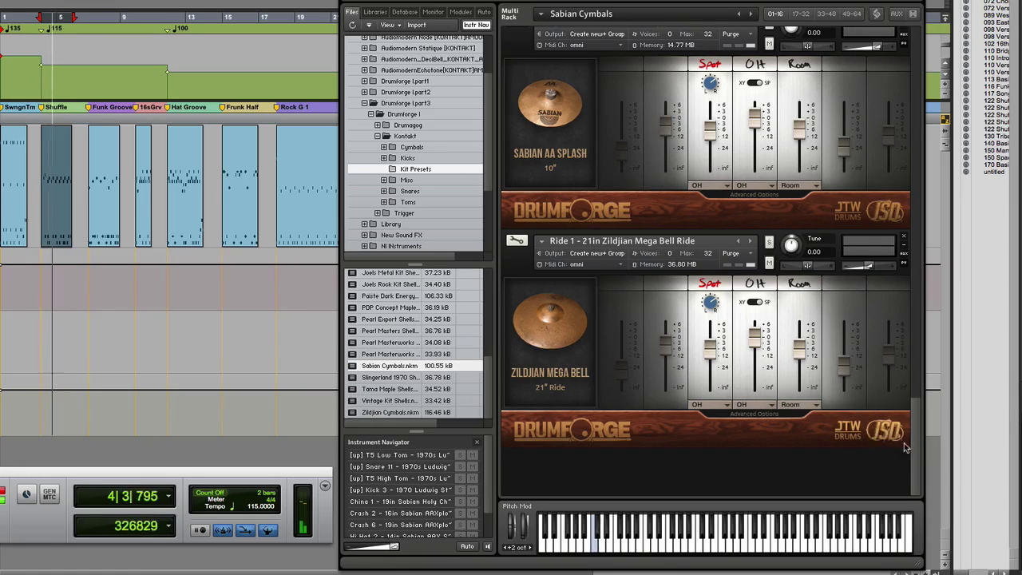
scroll(915, 450, "up", 10)
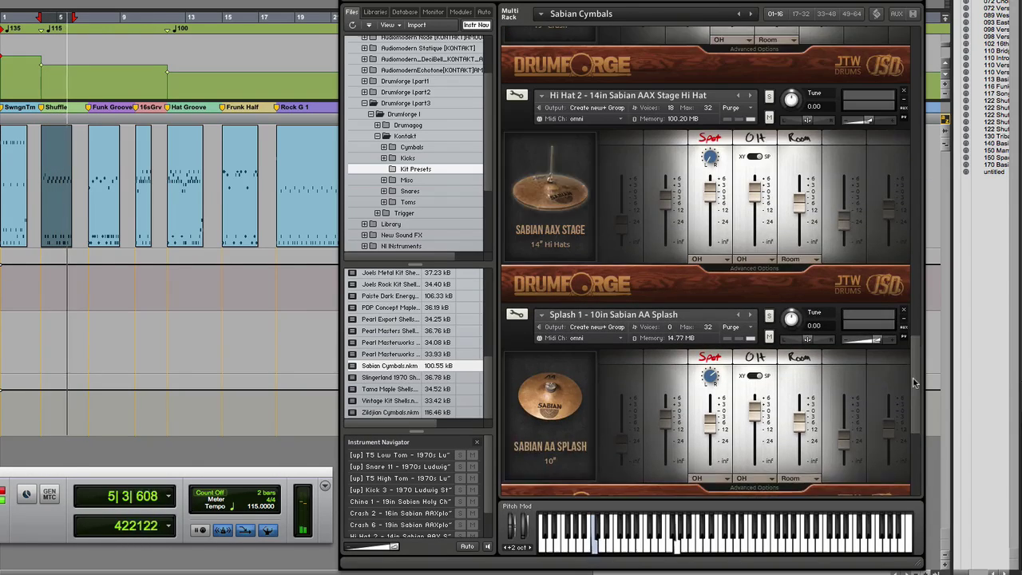
left_click_drag(710, 257, 713, 297)
left_click_drag(754, 255, 759, 282)
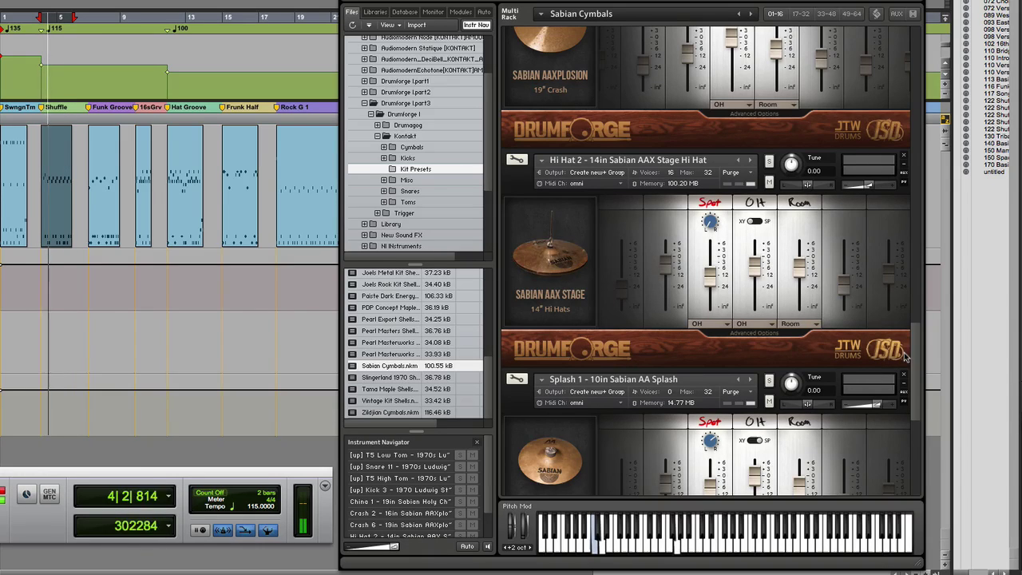
Solo the 1970 Ludwig kick in the Shuffle groove, raise its D112 and RMan mic channels, and unsolo it.
left_click_drag(915, 358, 912, 172)
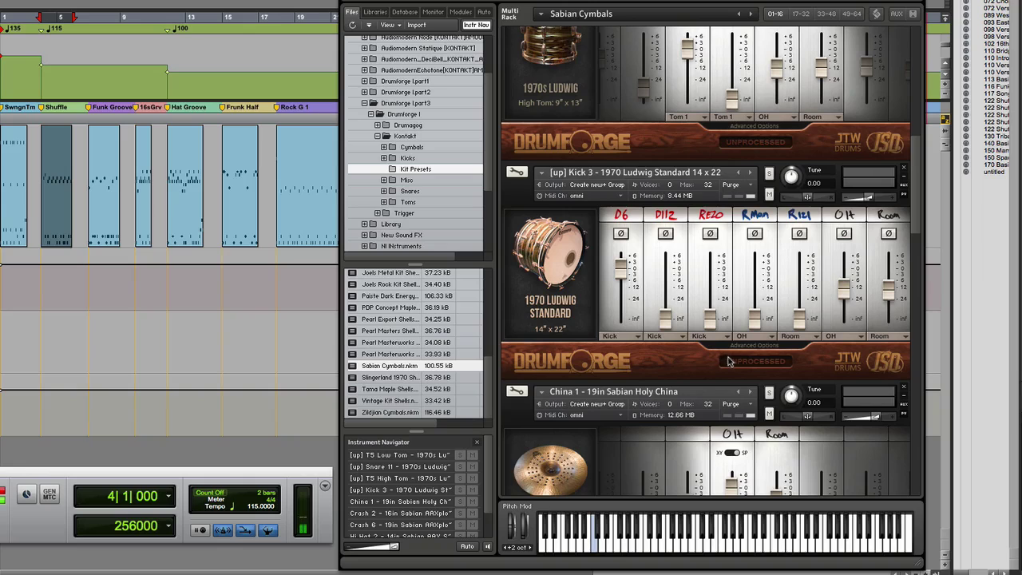
left_click(769, 174)
key("space")
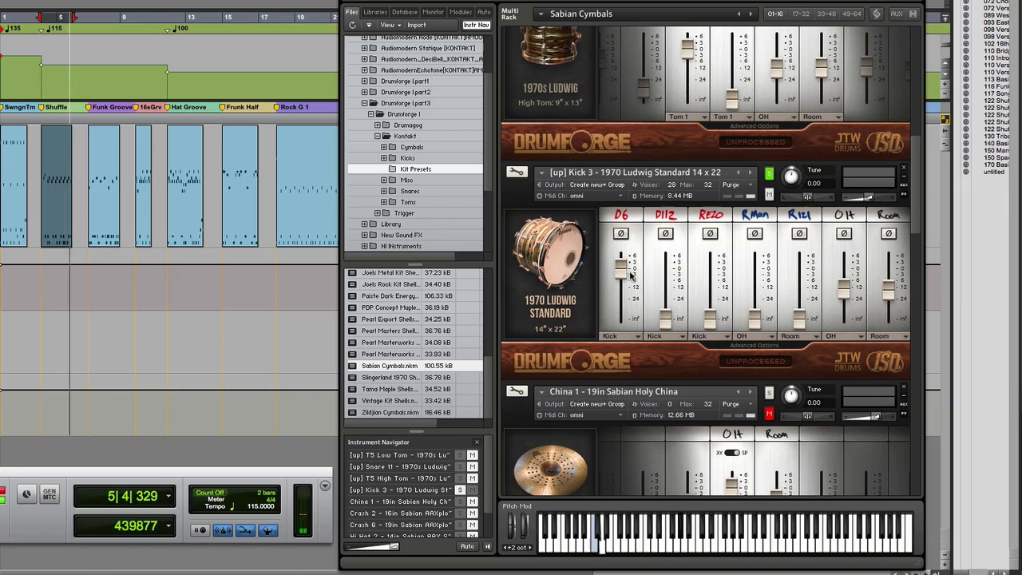
left_click_drag(665, 317, 667, 221)
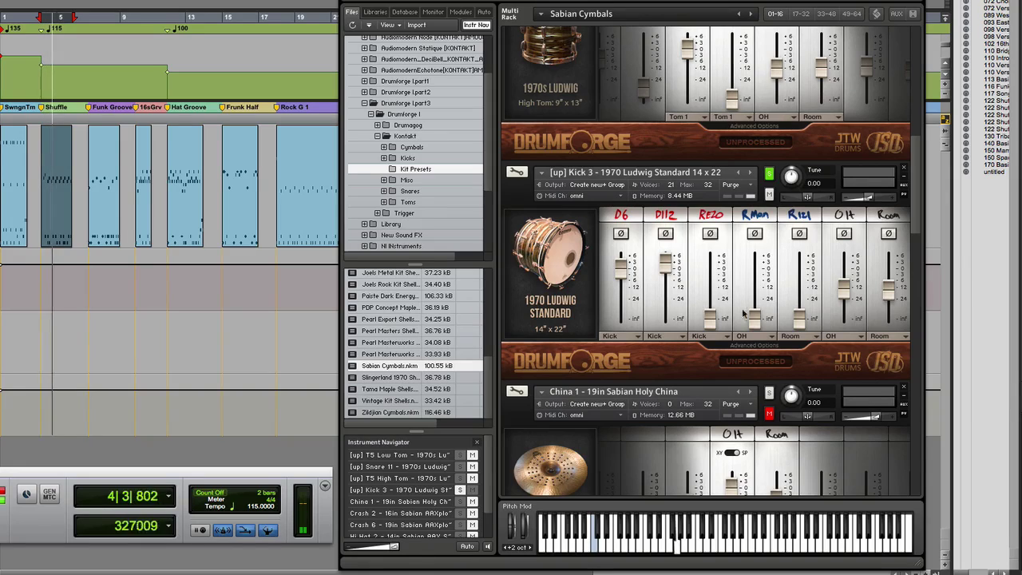
mouse_move(754, 319)
left_mouse_down()
mouse_move(755, 221)
mouse_move(763, 327)
mouse_move(762, 307)
left_mouse_up()
left_click(768, 174)
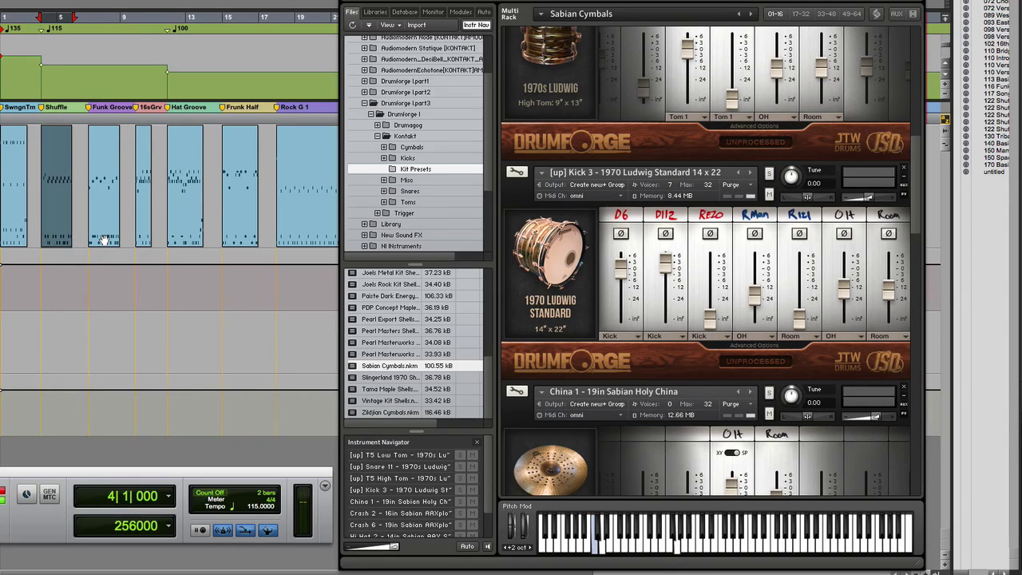
Play the Funk Groove clip while lowering the kick's D112 mic and blending the Supraphonic snare's i5 mic with its 57.
left_click(104, 239)
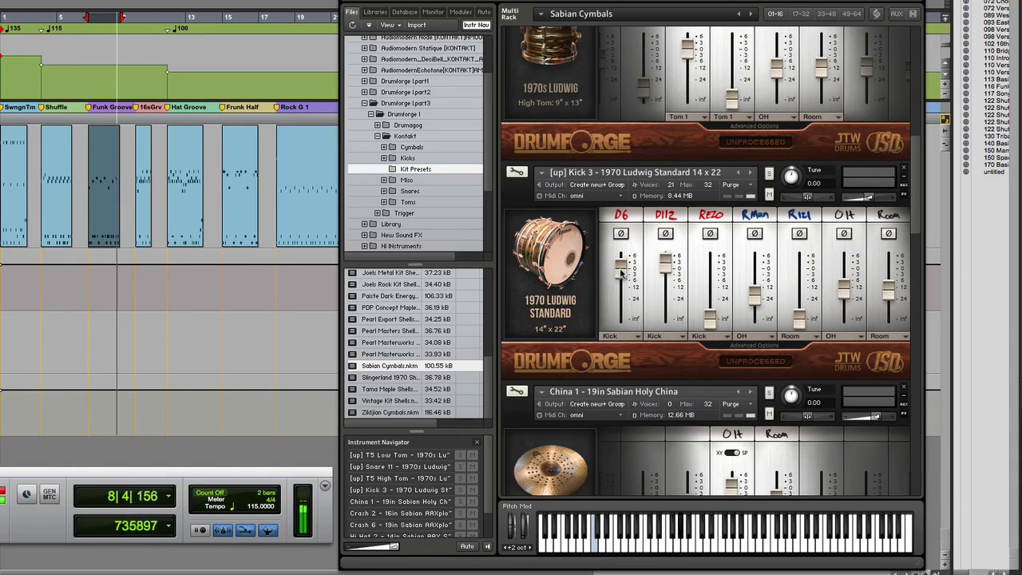
left_click_drag(665, 263, 669, 298)
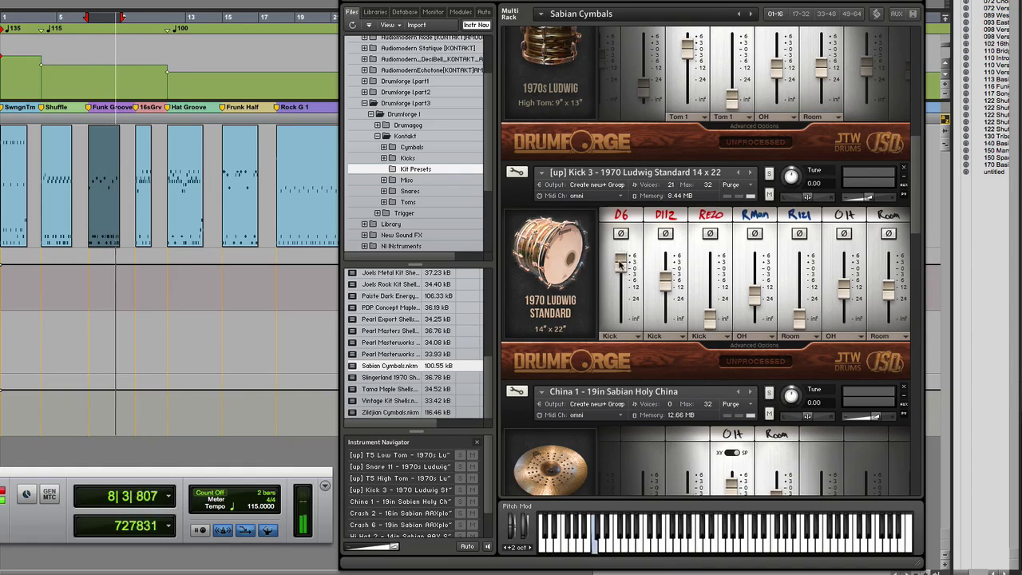
left_click_drag(914, 220, 906, 130)
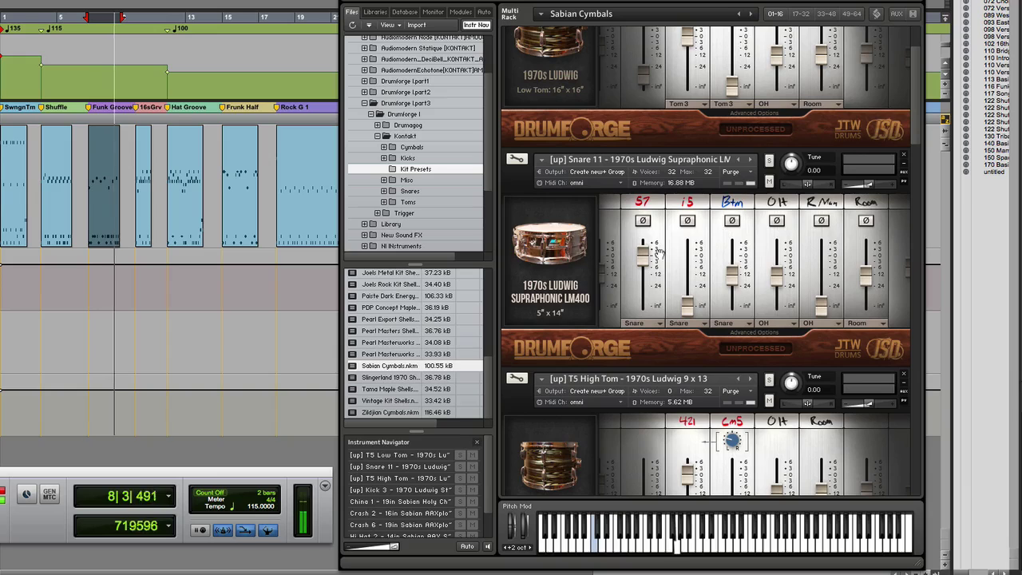
left_click_drag(687, 307, 643, 278)
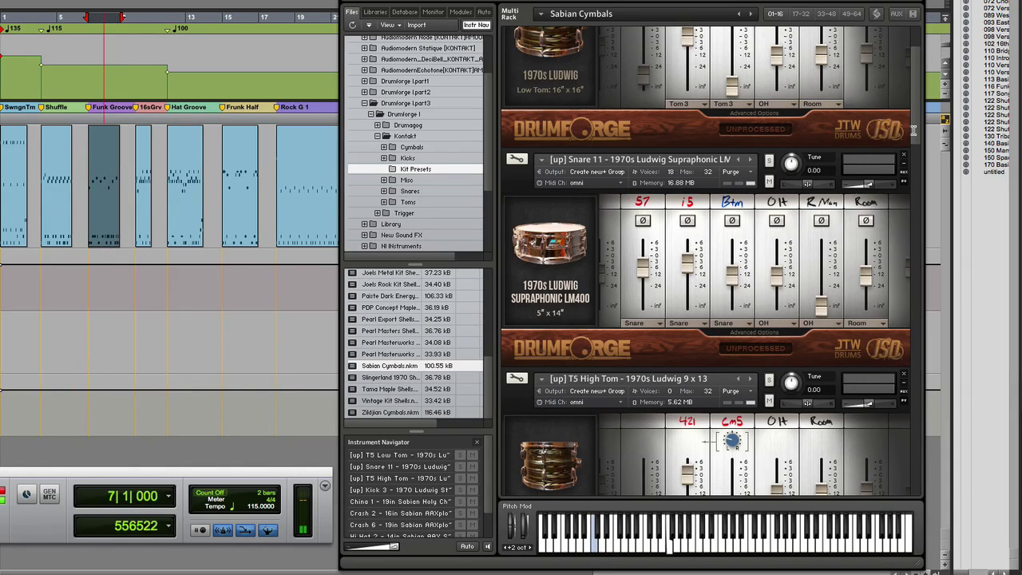
Open the groove's notes in the MIDI editor and select all hi-hat notes of the Shuffle pattern at bar 4.
double_click(99, 244)
left_click(193, 267)
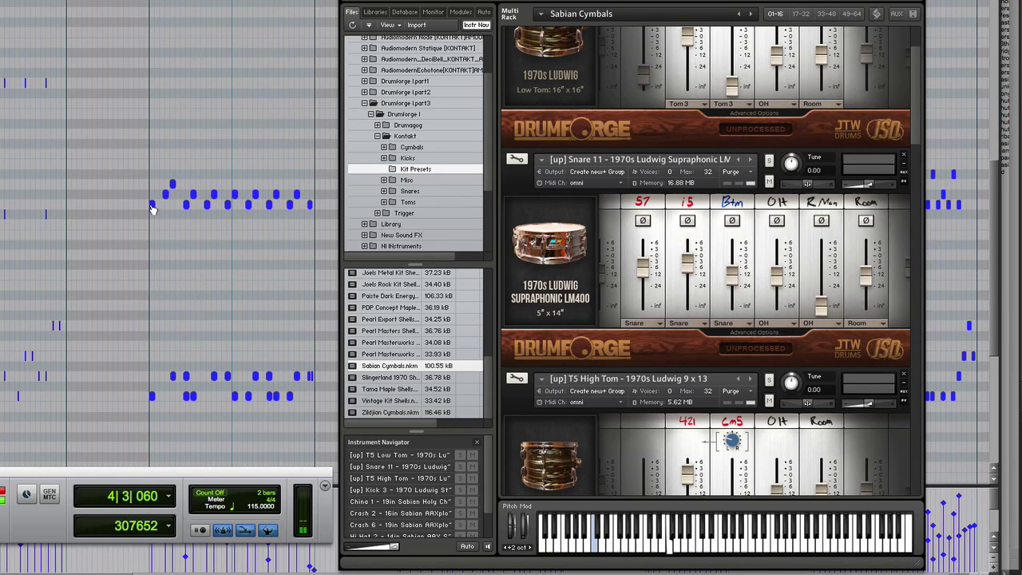
left_click_drag(135, 164, 312, 235)
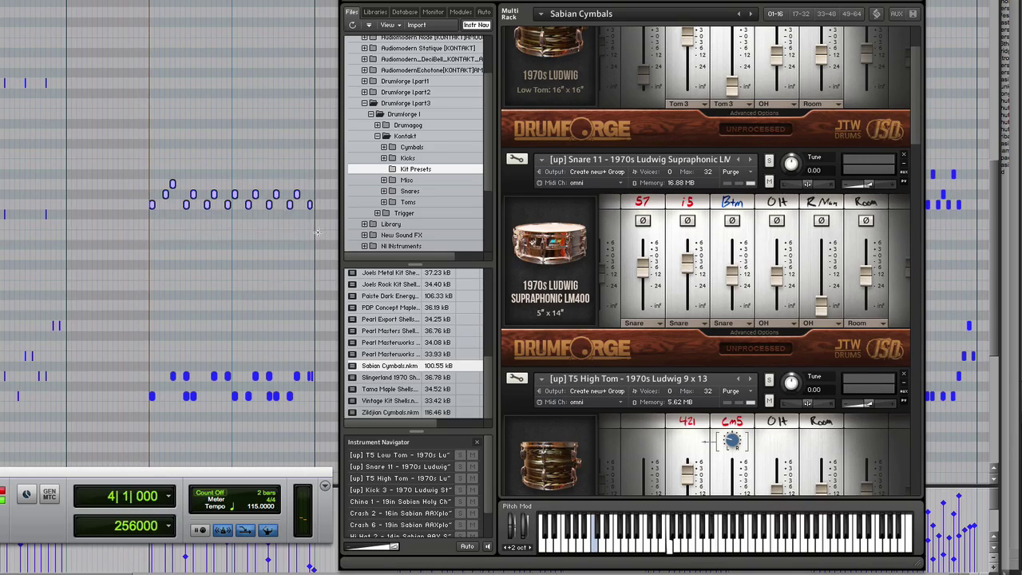
Audition the first seven hi-hat notes one by one to compare their articulations, and reselect the whole hi-hat pattern.
left_click(153, 205)
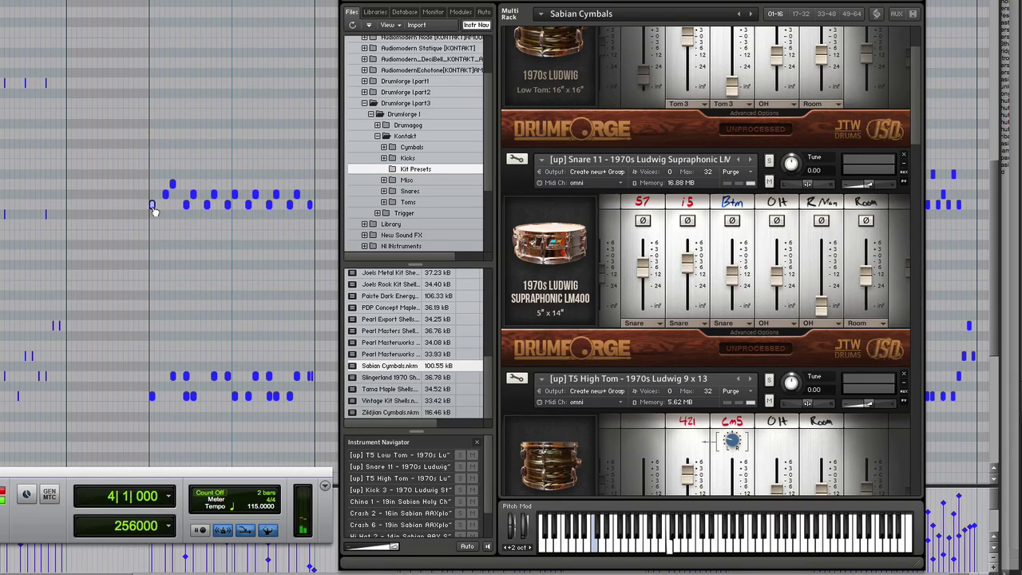
left_click(165, 194)
left_click(173, 185)
left_click(186, 205)
left_click(194, 195)
left_click(207, 205)
left_click(213, 196)
left_click(126, 169)
left_click_drag(145, 211, 320, 163)
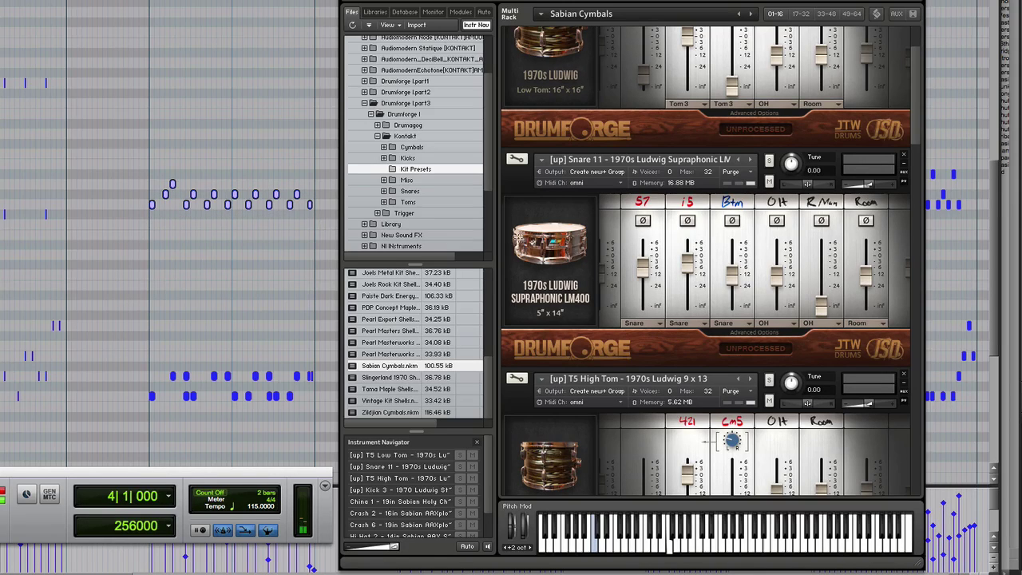
Solo the 14in Sabian AAX Stage hi-hat, listen to it in the Shuffle groove, and close the MIDI editor.
left_click_drag(916, 131, 935, 391)
key("space")
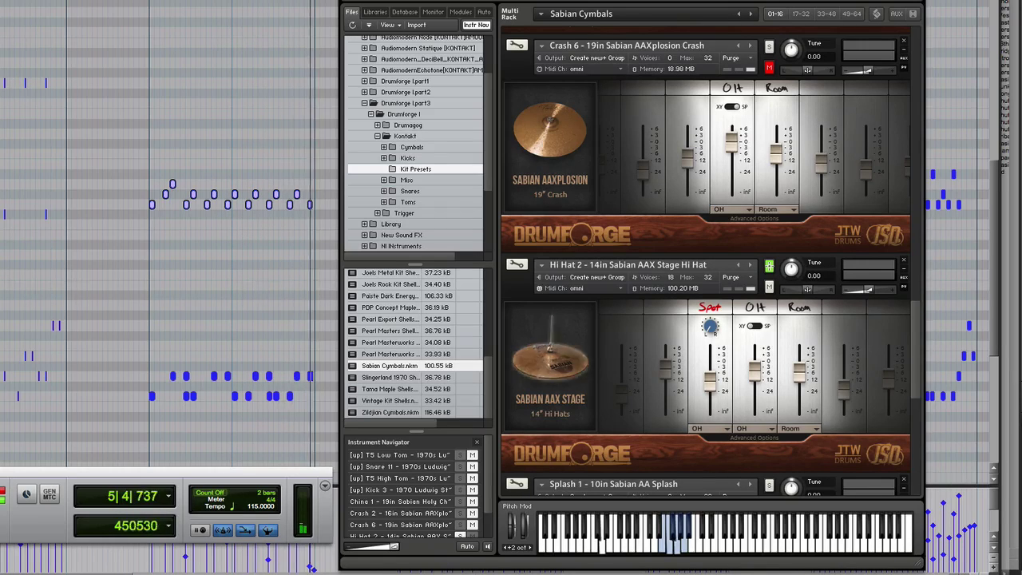
key("space")
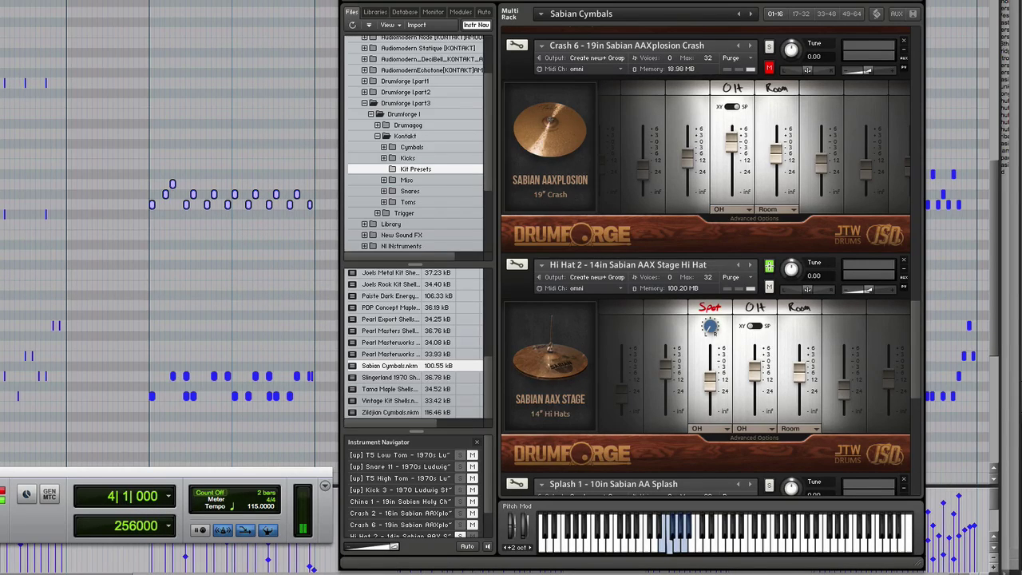
key("ctrl+w")
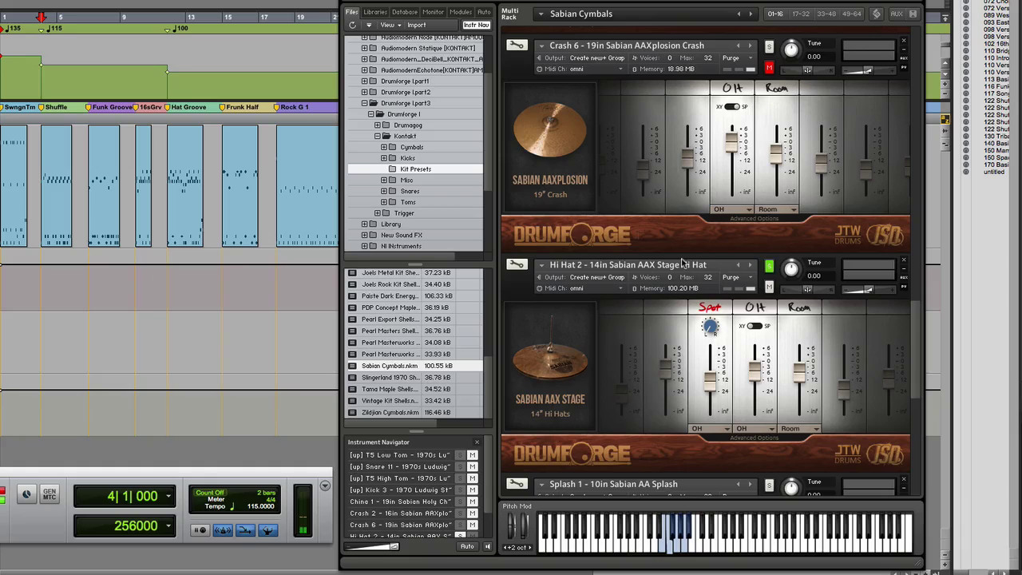
Play the Hat Groove clip at bar 12, soloing the Ludwig high tom and low tom in turn, and stop playback with nothing soloed.
left_click(182, 239)
key("space")
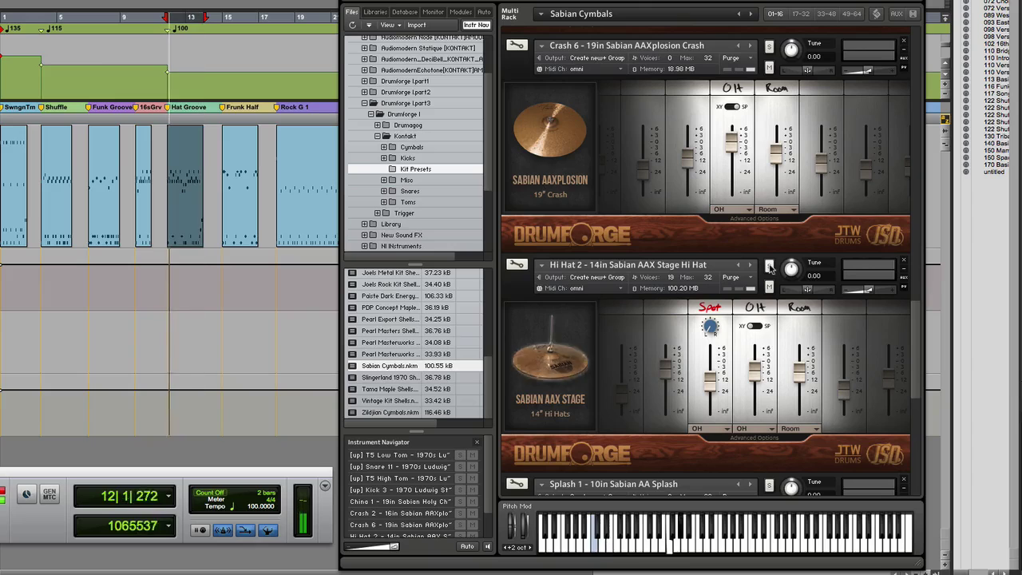
left_click_drag(912, 325, 907, 94)
left_click(769, 265)
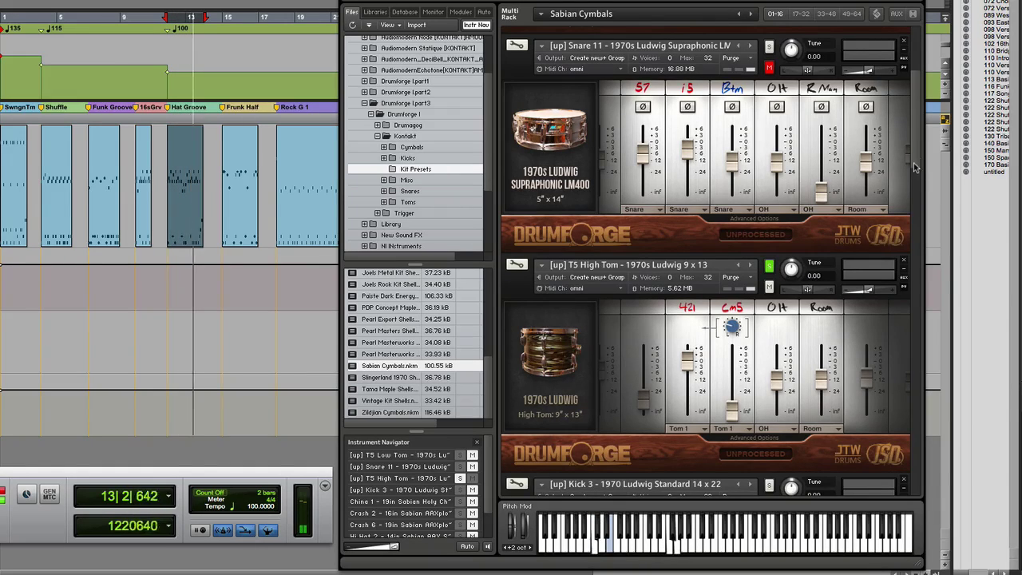
scroll(916, 168, "up", 5)
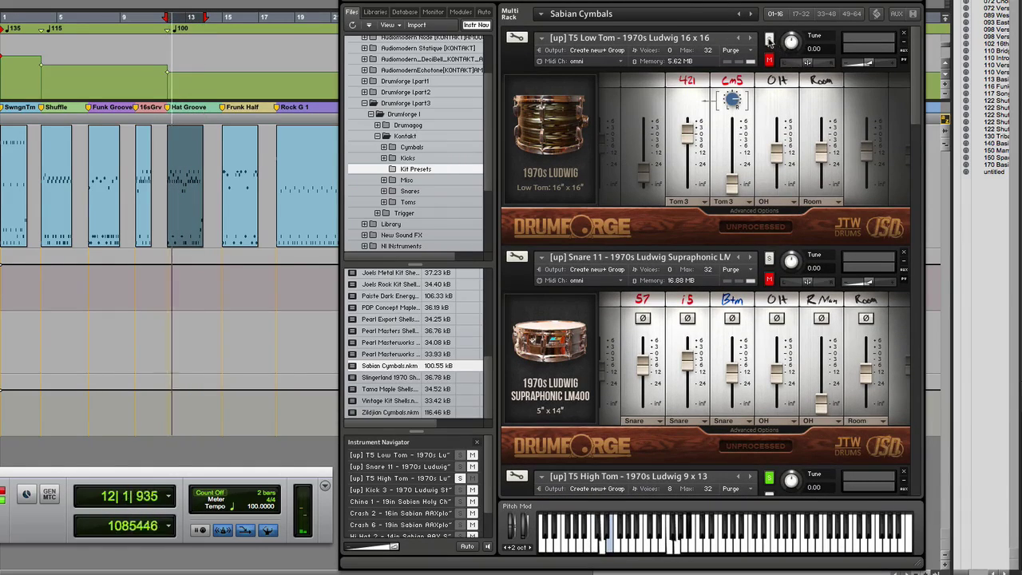
left_click(768, 38)
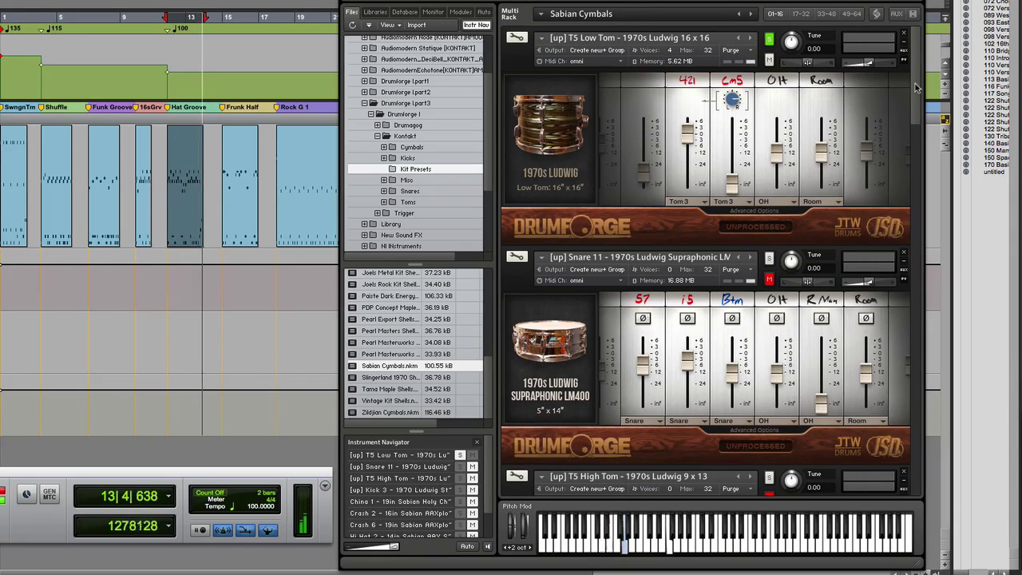
left_click(770, 39)
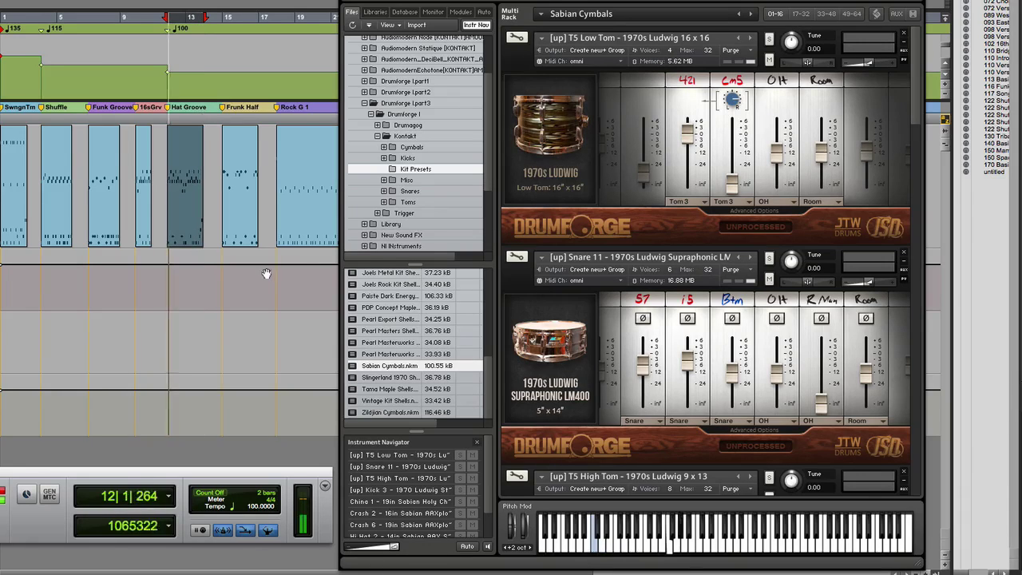
key("space")
Load the Fibes Acrylic Shells kit preset, replacing the current multi.
scroll(400, 335, "up", 3)
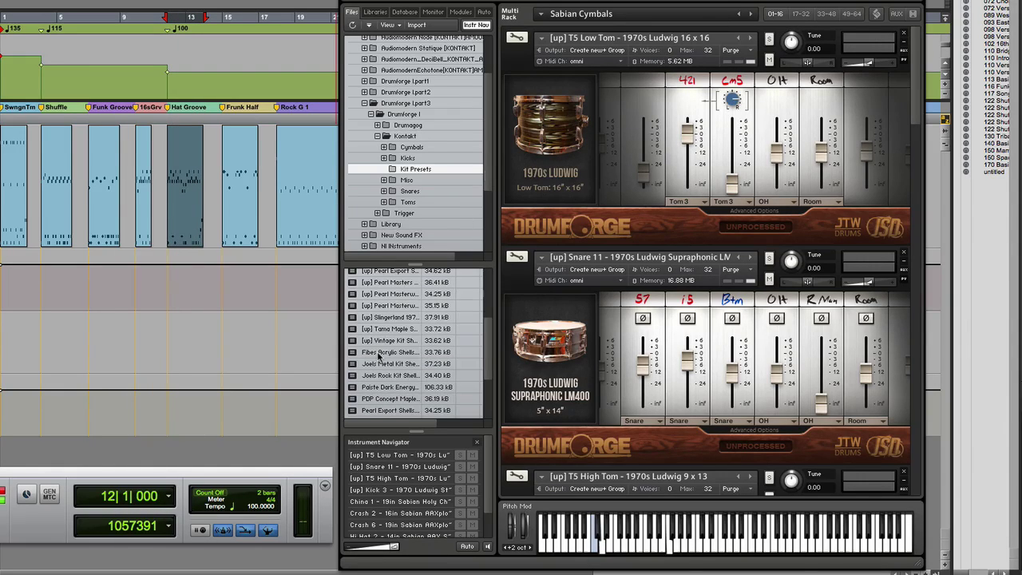
double_click(375, 352)
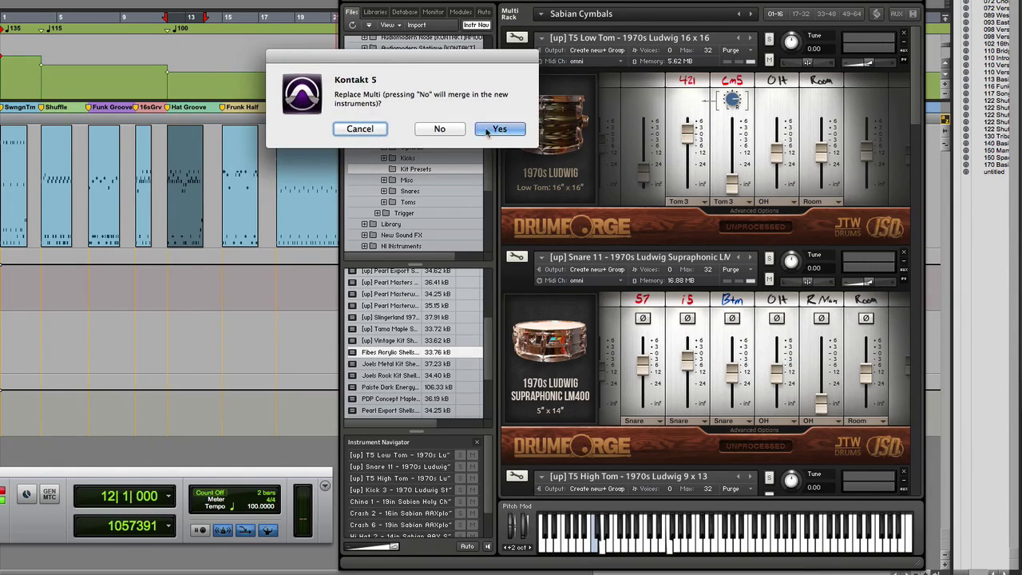
left_click(499, 128)
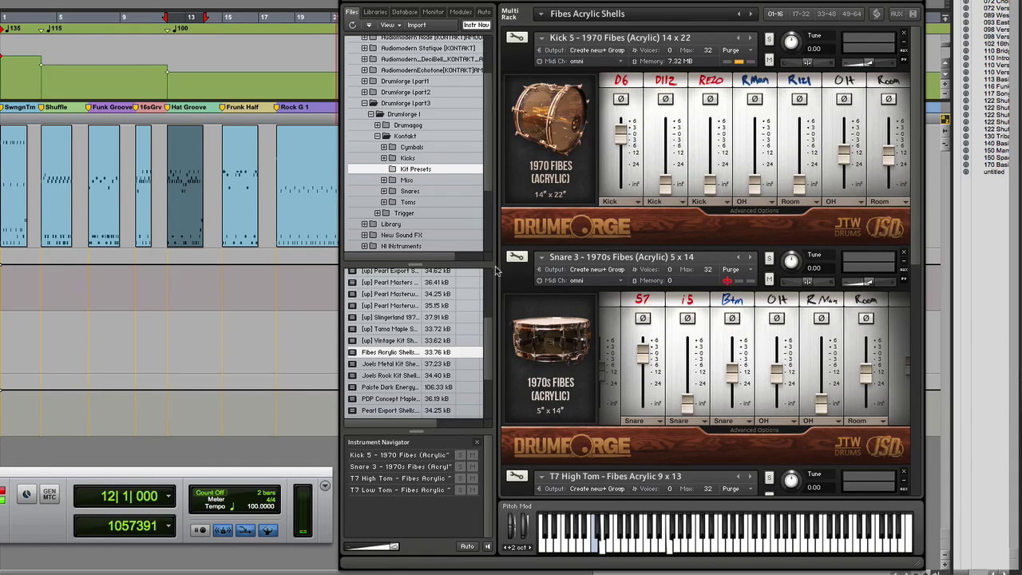
Merge the Zildjian Cymbals preset into the Fibes Acrylic kit without replacing the multi.
left_click_drag(489, 334, 491, 382)
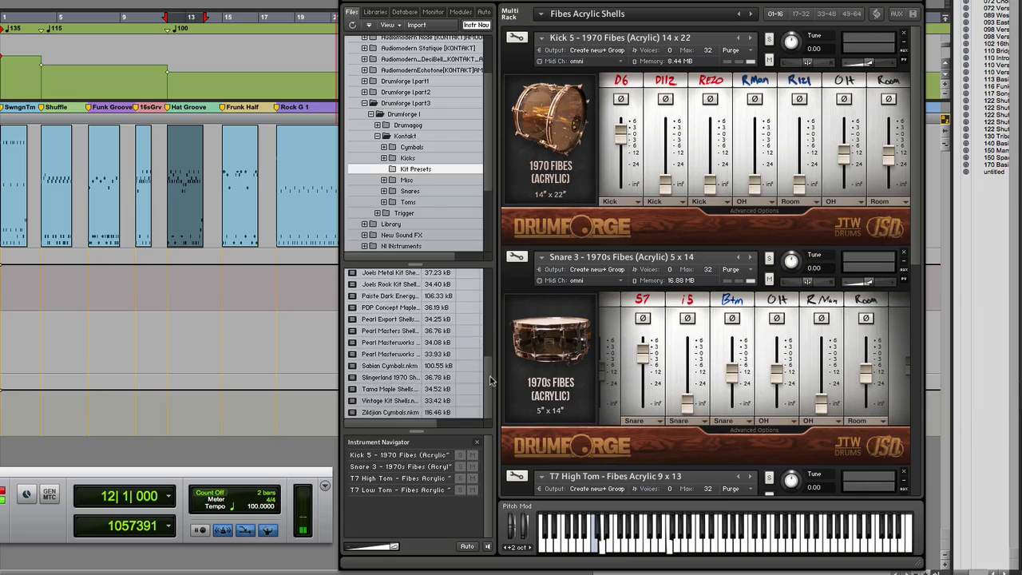
double_click(385, 413)
left_click(432, 128)
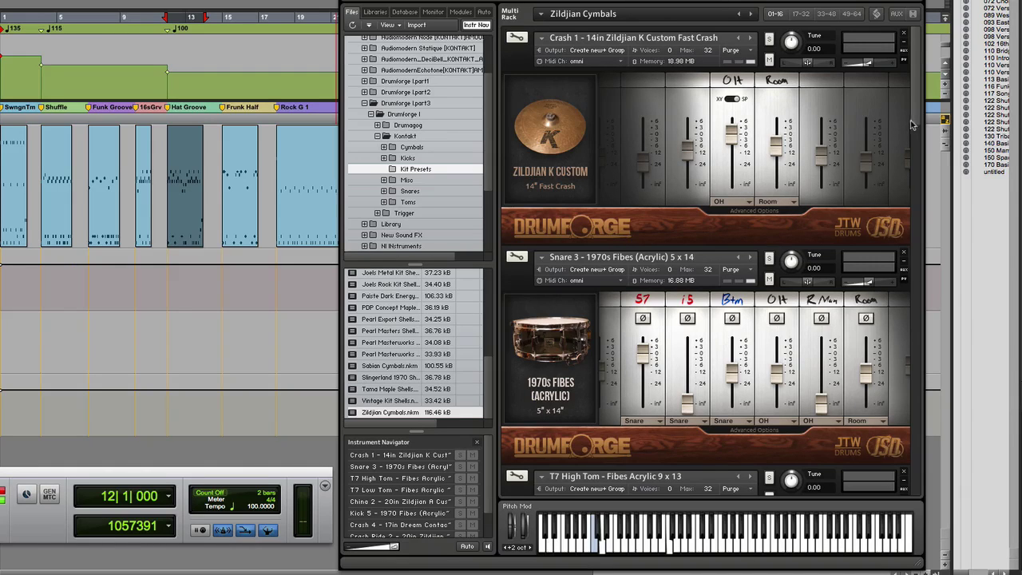
Set the MIDI channels of the 17in Dream Contact crash and the 20in Zildjian K Series crash ride to omni.
left_click_drag(915, 102, 918, 374)
left_click(621, 172)
left_click(611, 183)
left_click(621, 391)
left_click(610, 402)
Set the 21in Zildjian Mega Bell ride and the 14in Sabian AAX Stage hi-hat to omni, and play the Hat Groove.
scroll(659, 339, "down", 5)
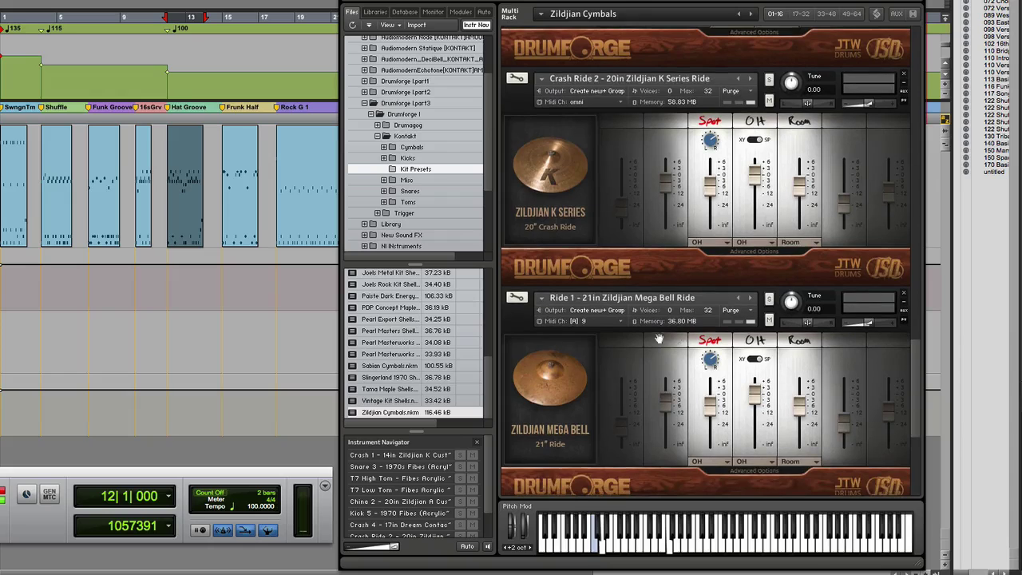
left_click(620, 321)
left_click(611, 331)
scroll(916, 387, "down", 4)
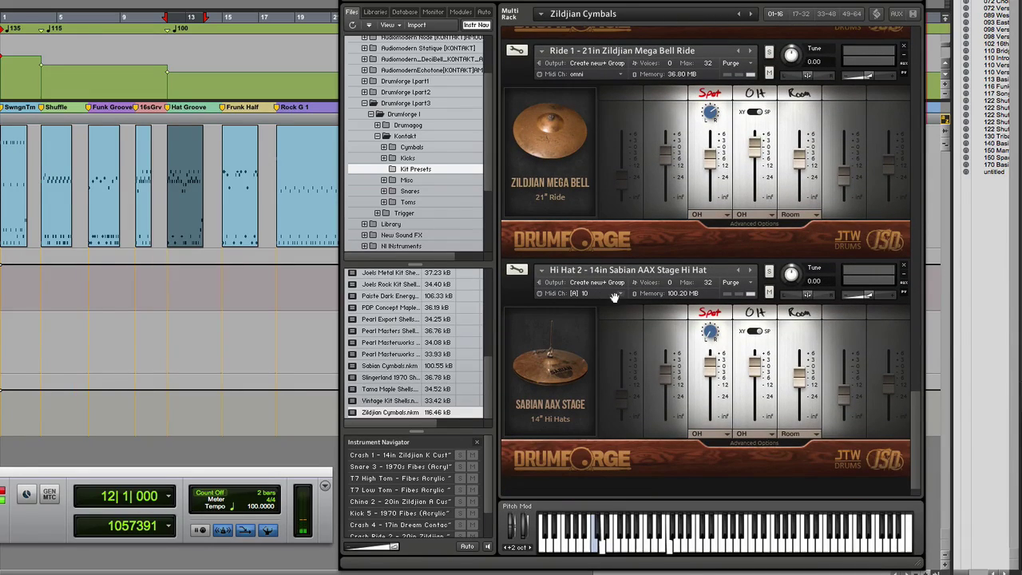
left_click(615, 295)
left_click(608, 308)
left_click_drag(914, 408, 919, 431)
key("space")
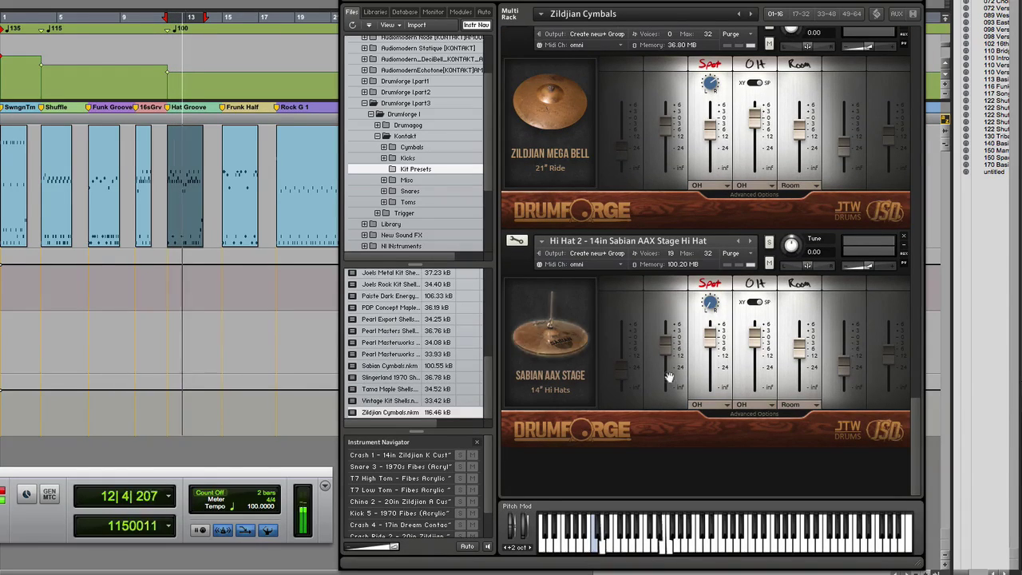
Solo the 1970 Fibes Acrylic kick, raise its D112 mic to about -3 dB, and release the solo.
left_click_drag(914, 407, 911, 237)
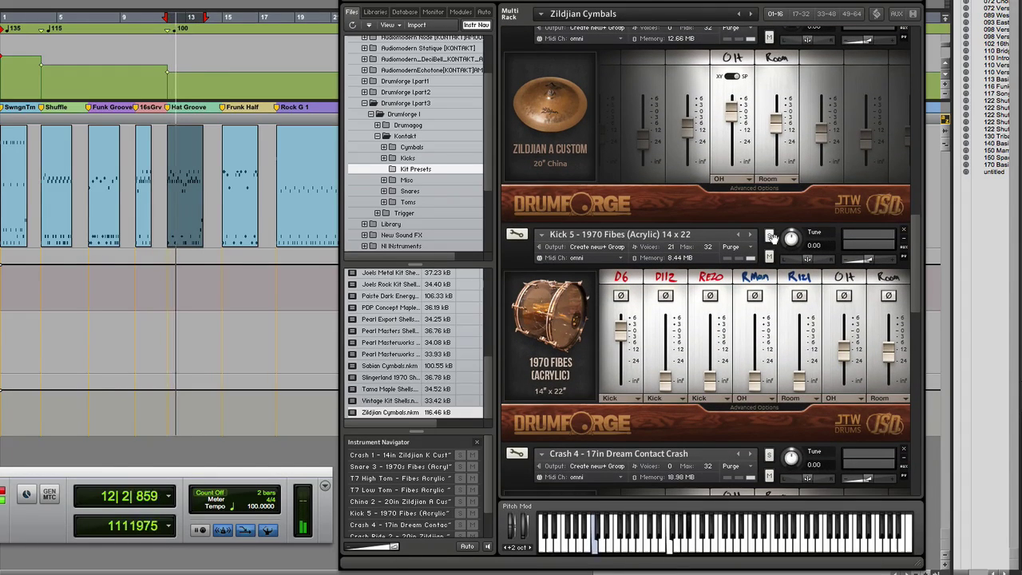
left_click(769, 236)
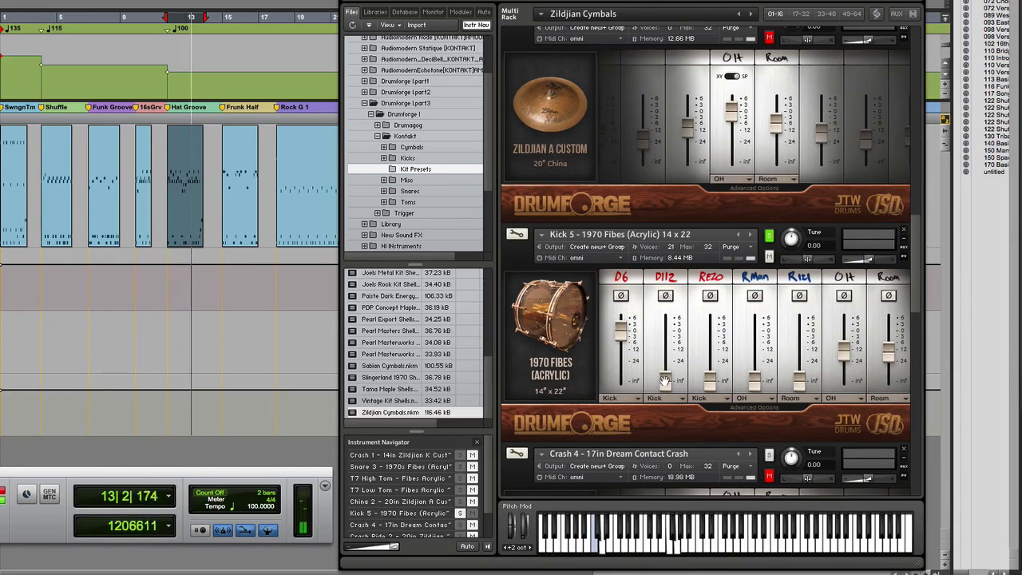
left_click_drag(664, 380, 663, 304)
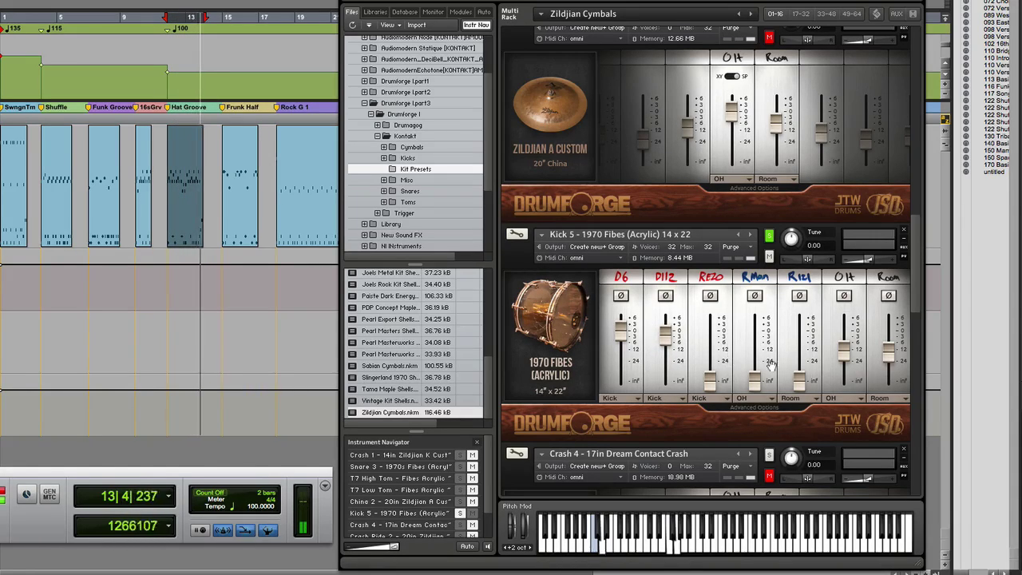
left_click(769, 234)
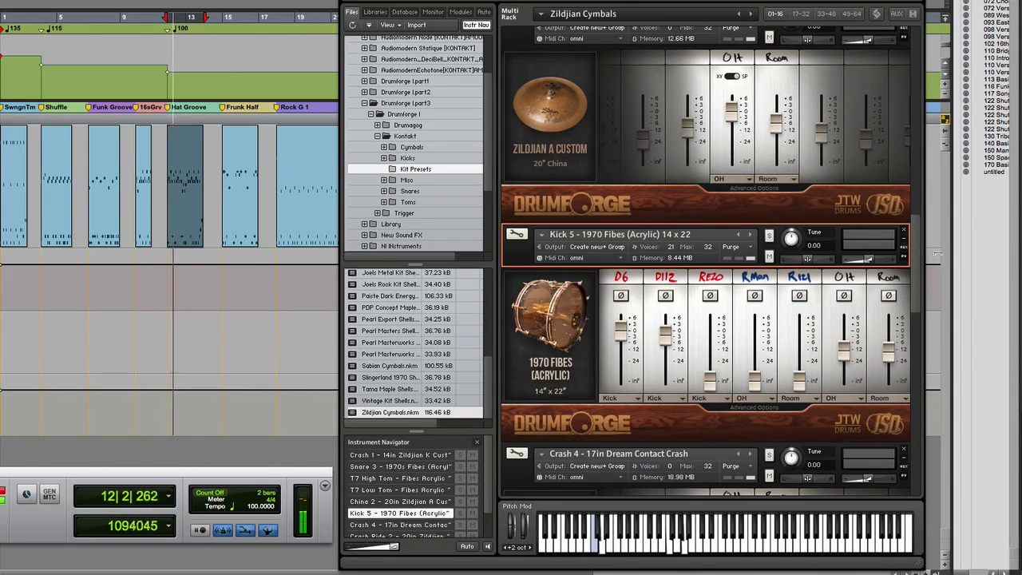
Solo the 16 x 16 Fibes Acrylic low tom twice to compare it with the full kit.
left_click_drag(916, 270, 830, 205)
left_click(768, 193)
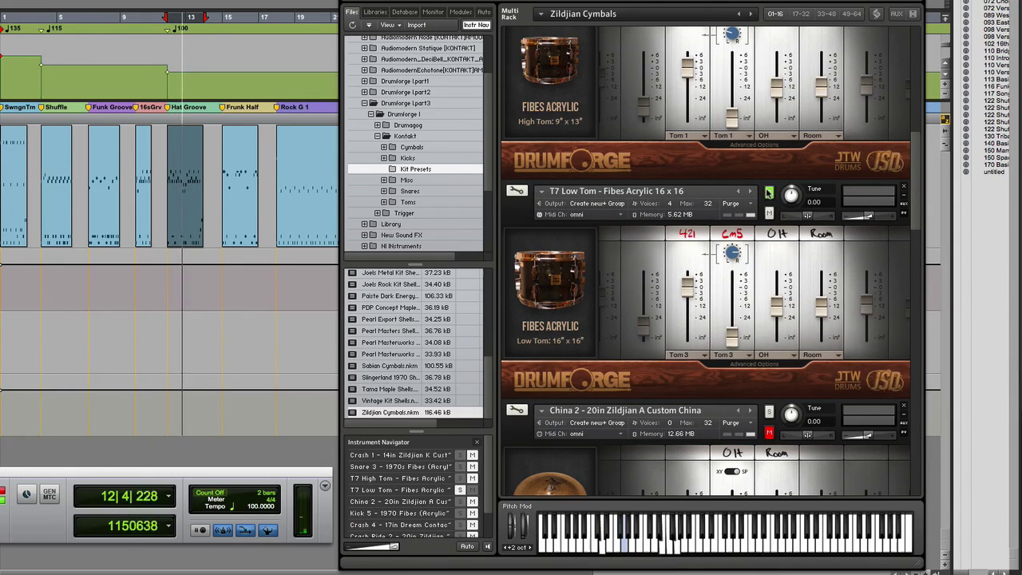
left_click(768, 193)
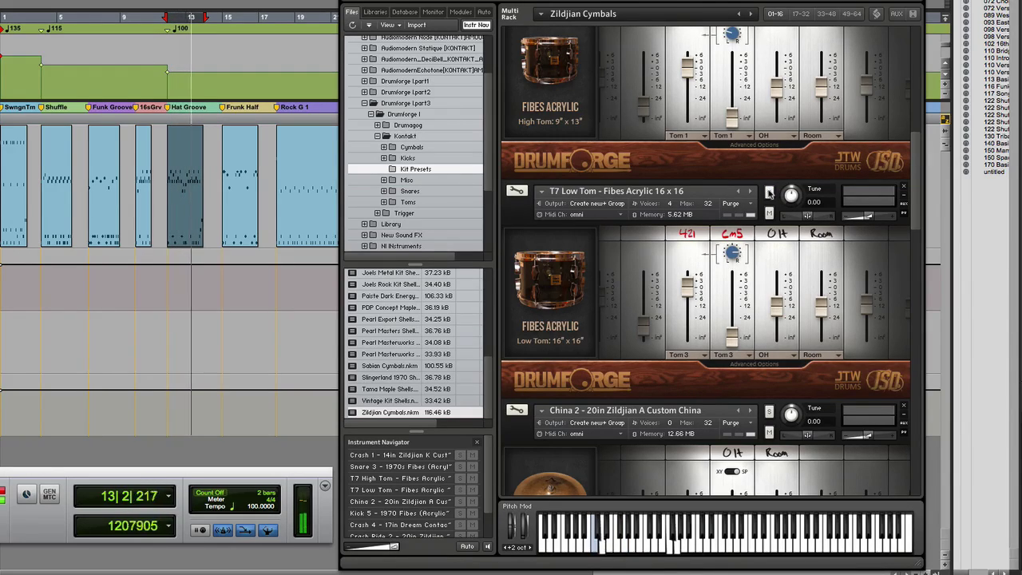
left_click(769, 192)
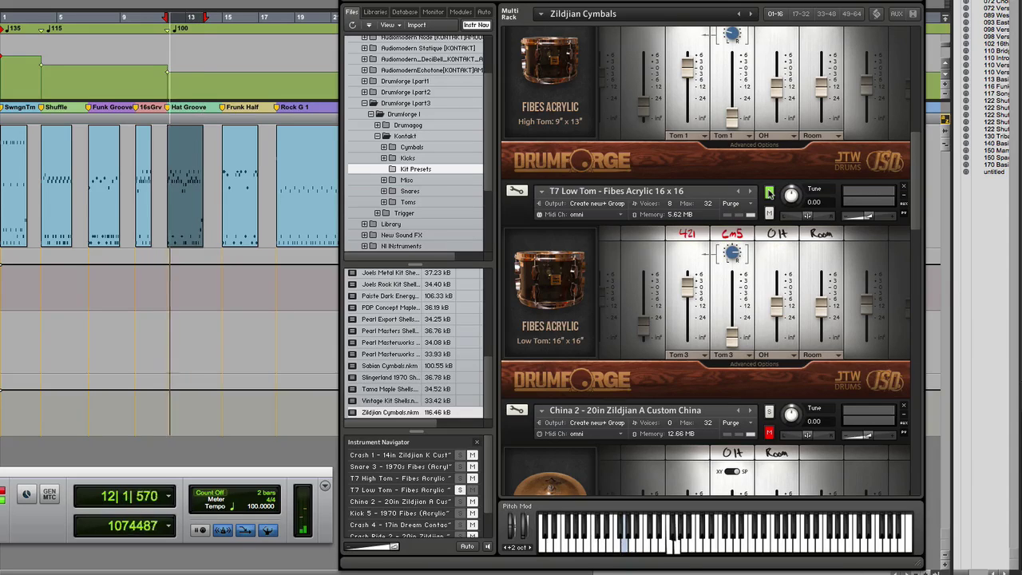
left_click(769, 193)
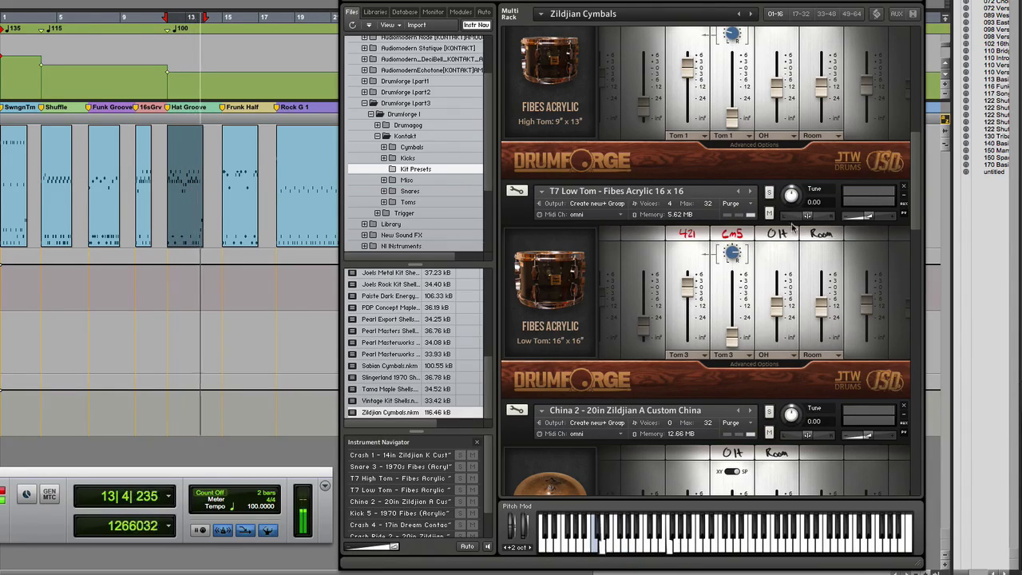
Play the Frunk Half groove, solo the 1970s Fibes Acrylic snare, and raise its i5 mic to about -3 dB.
left_click(237, 240)
key("space")
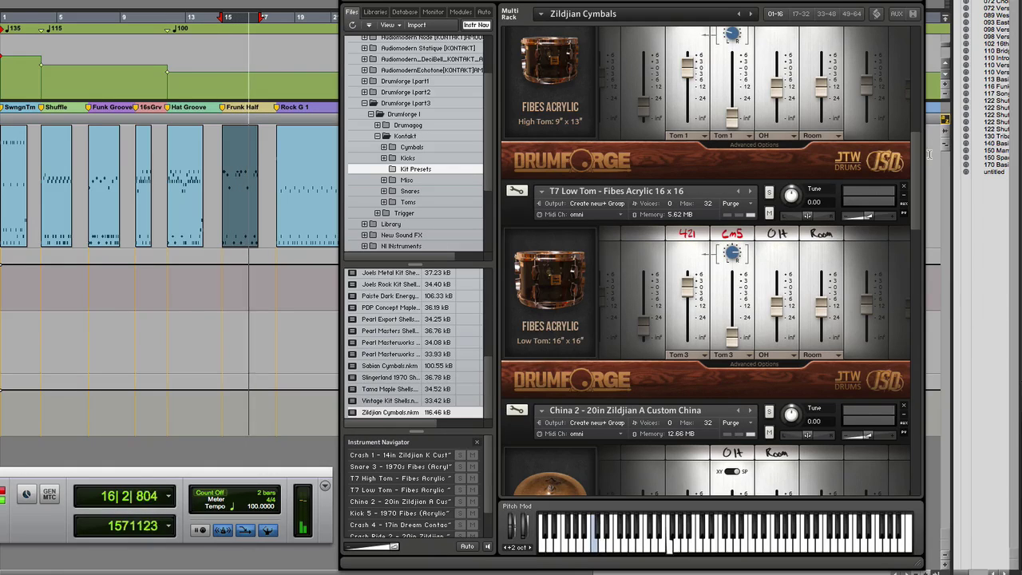
scroll(916, 112, "up", 5)
left_click_drag(916, 106, 916, 92)
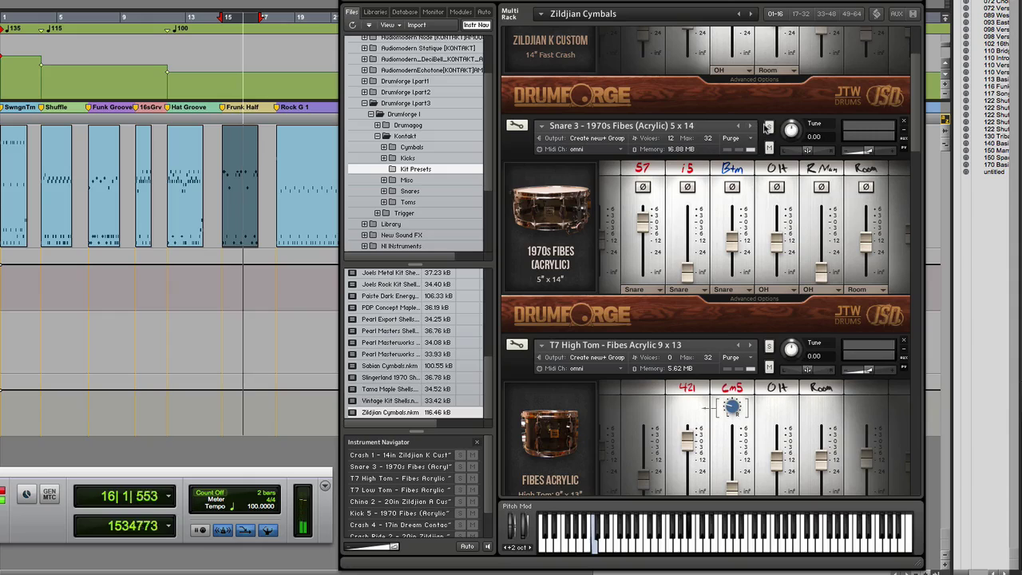
left_click(767, 127)
left_click_drag(688, 266, 687, 225)
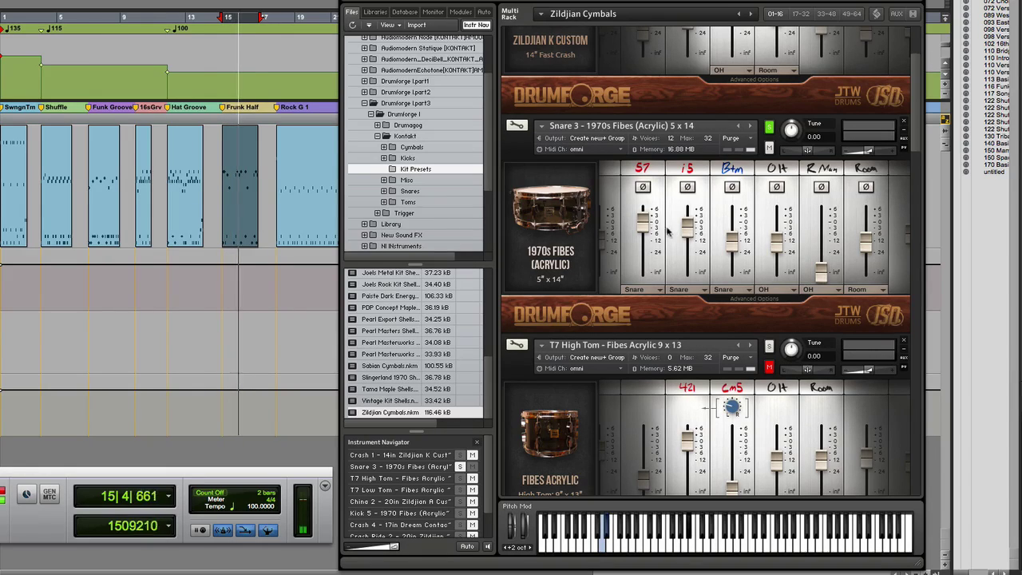
Compare the Fibes snare's 57, i5 and Btm mics, leaving 57 and i5 near 0 dB and Btm below -12 dB, and release the solo.
left_click_drag(643, 223, 649, 320)
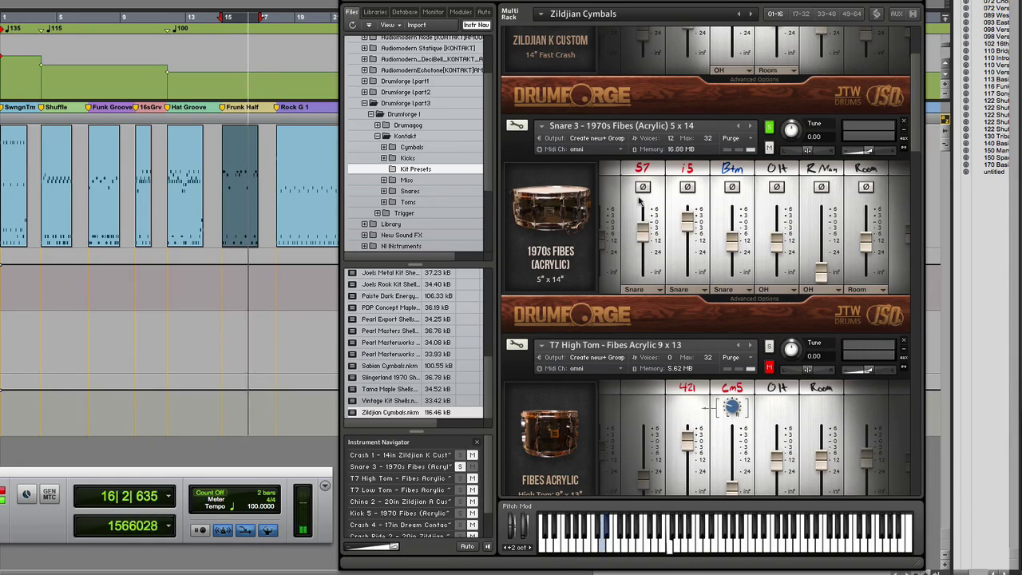
left_click_drag(687, 217, 692, 312)
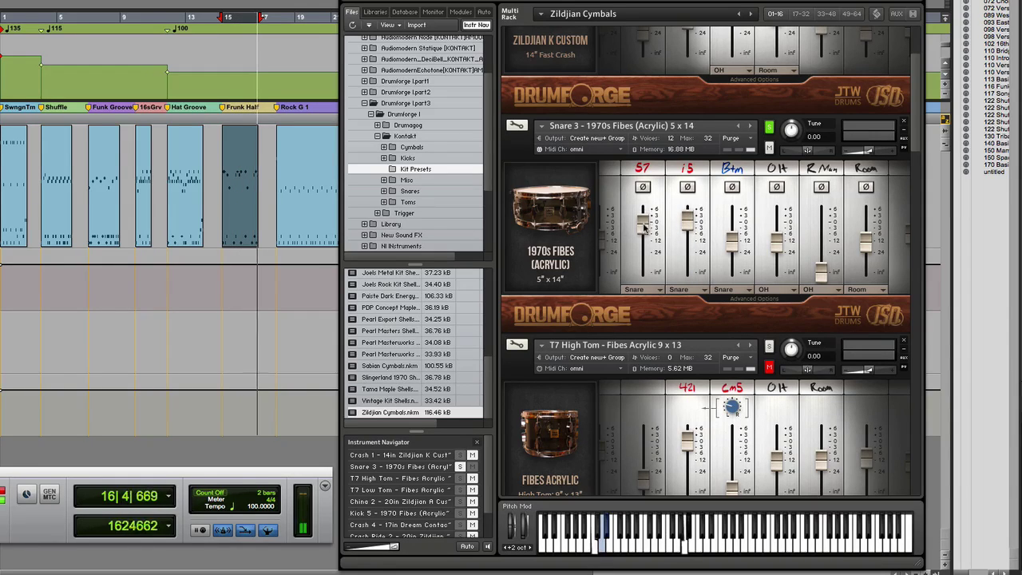
left_click_drag(732, 231, 729, 206)
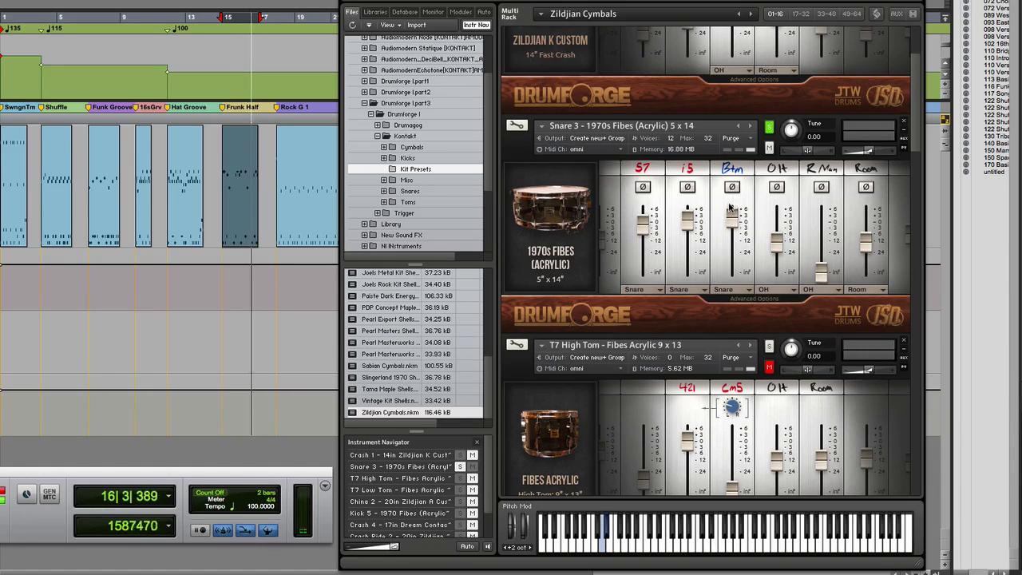
left_click_drag(729, 206, 729, 242)
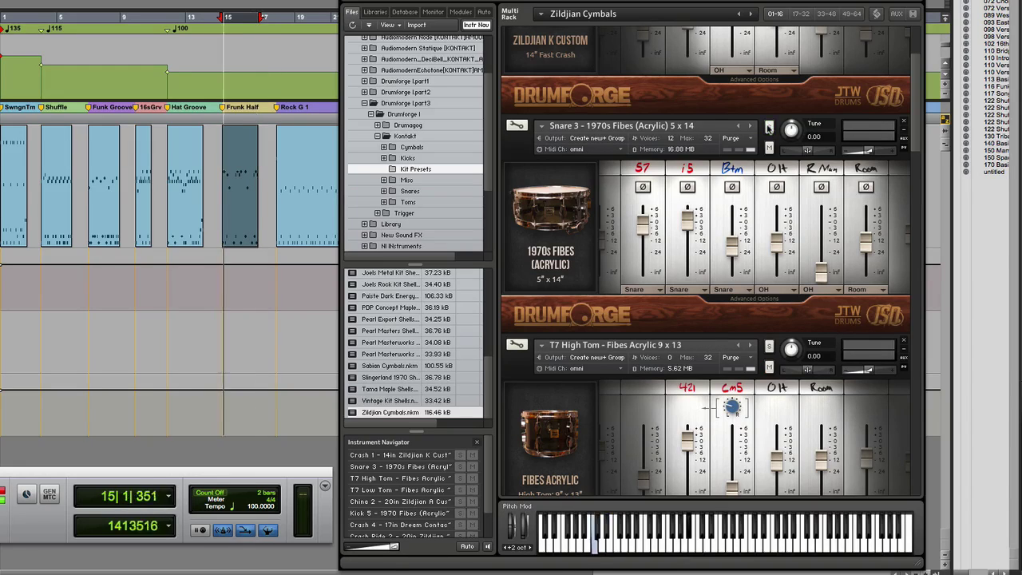
left_click(769, 127)
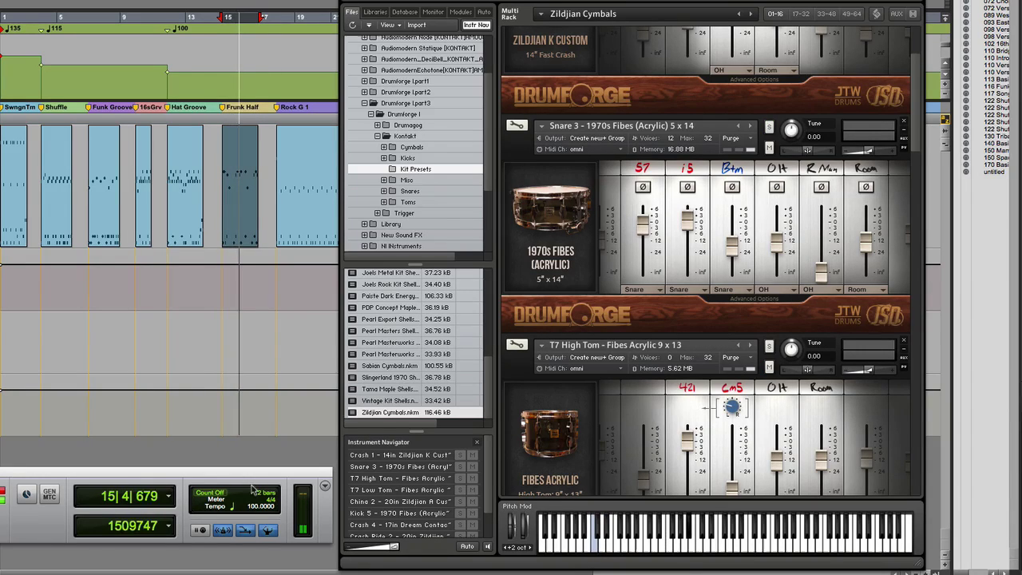
Play the Rock G 1 groove through the Fibes Acrylic kit and stop playback.
scroll(135, 573, "right", 6)
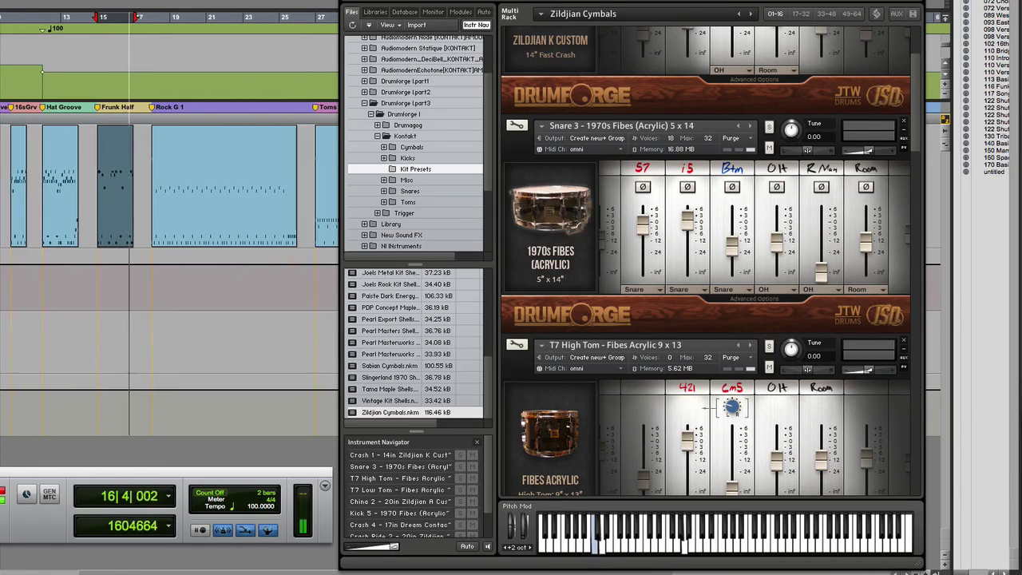
left_click(212, 242)
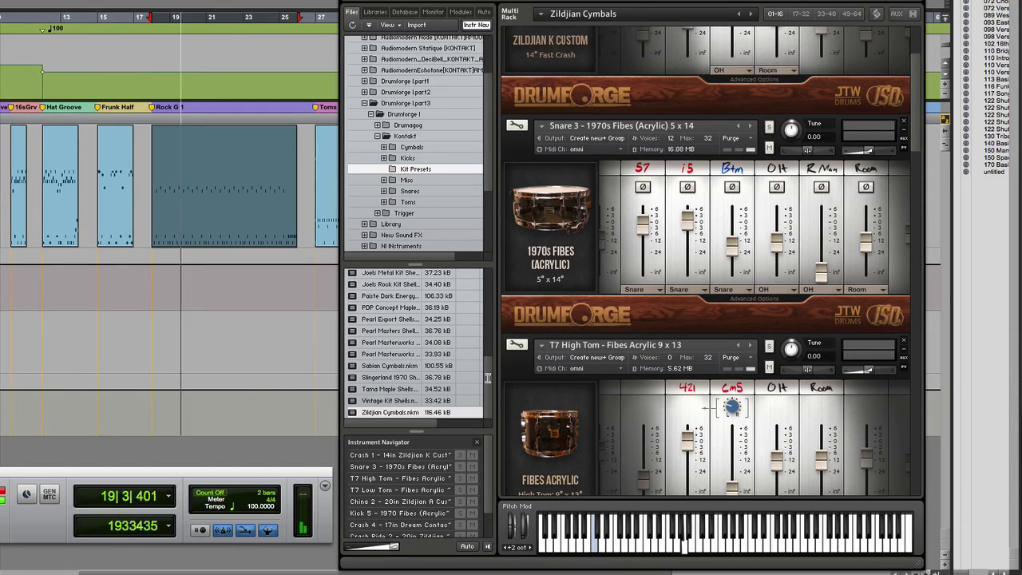
key("space")
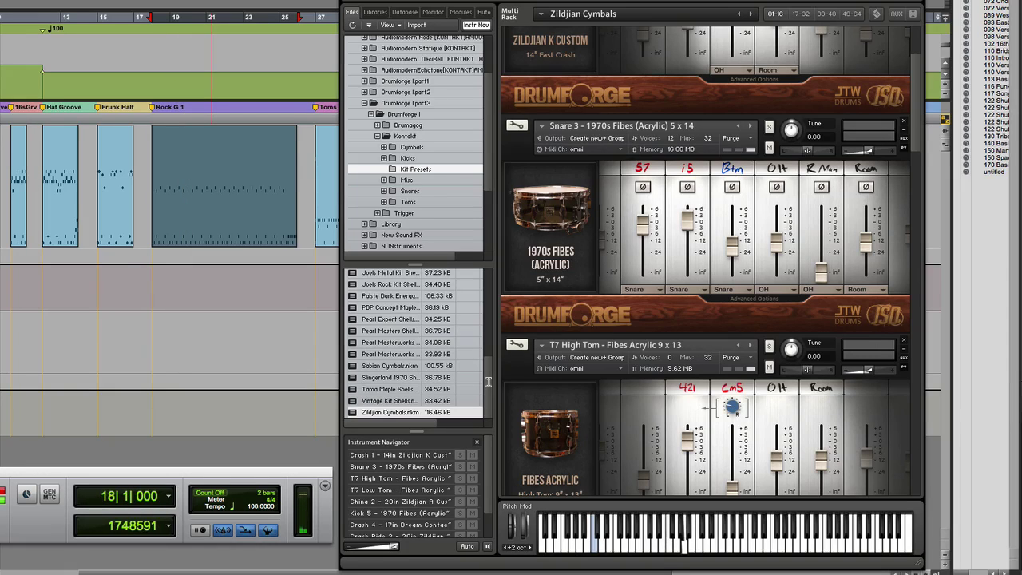
Load the Tama Maple Shells kit preset, replacing the current multi.
left_click(392, 389)
double_click(392, 389)
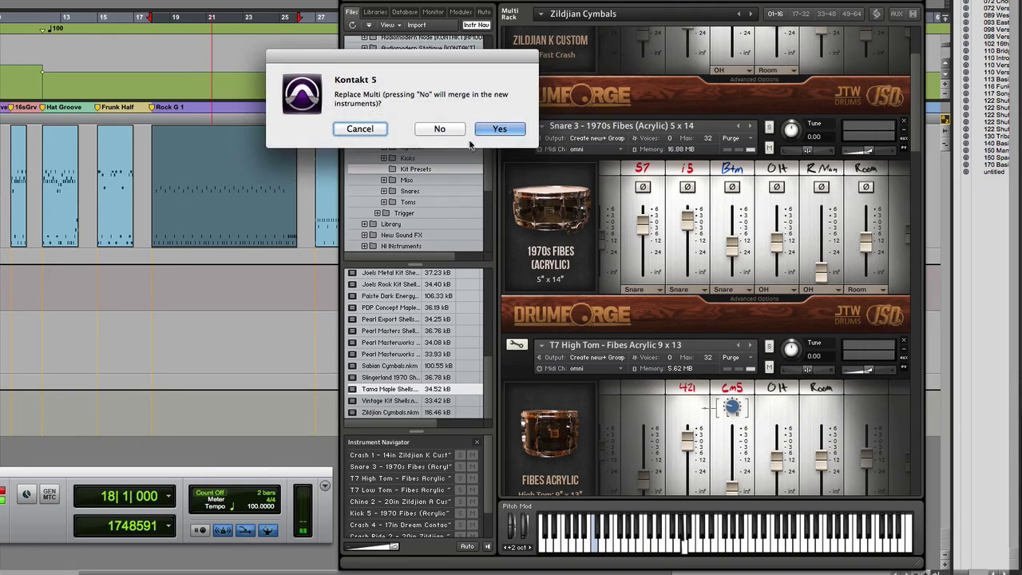
key("Return")
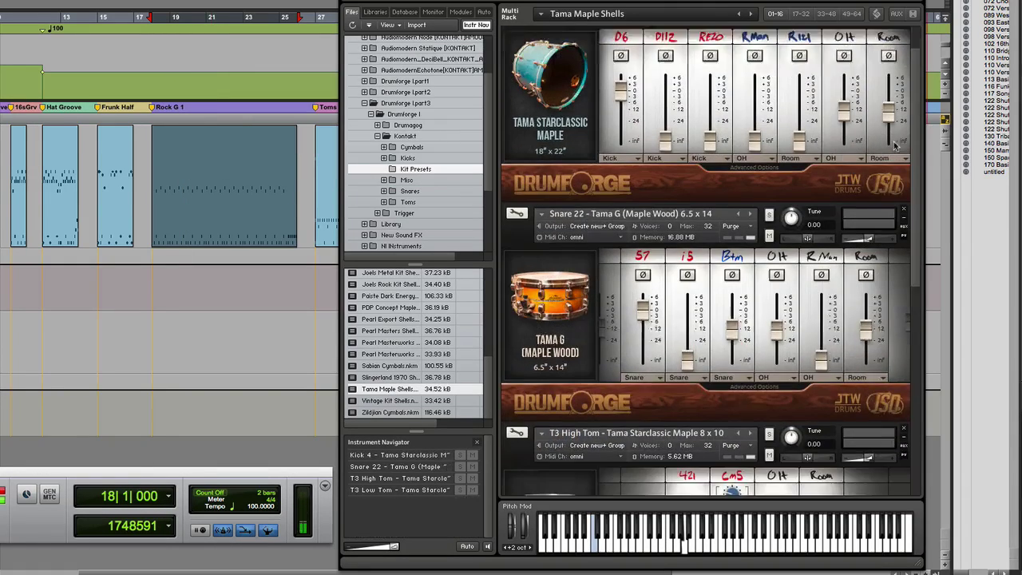
Merge the Sabian Cymbals preset into the Tama Maple kit without replacing the multi.
scroll(903, 373, "down", 2)
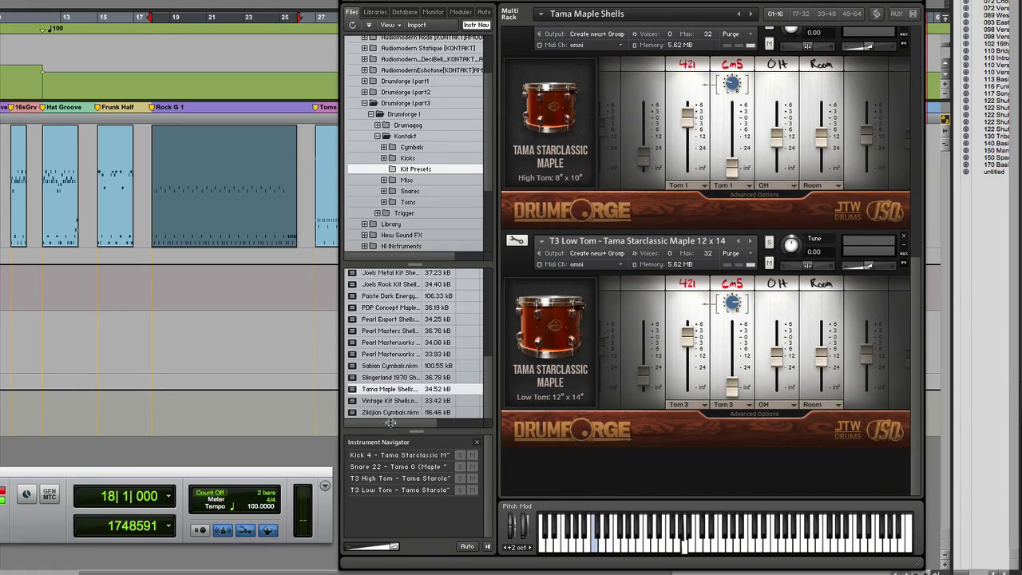
double_click(382, 368)
left_click(438, 134)
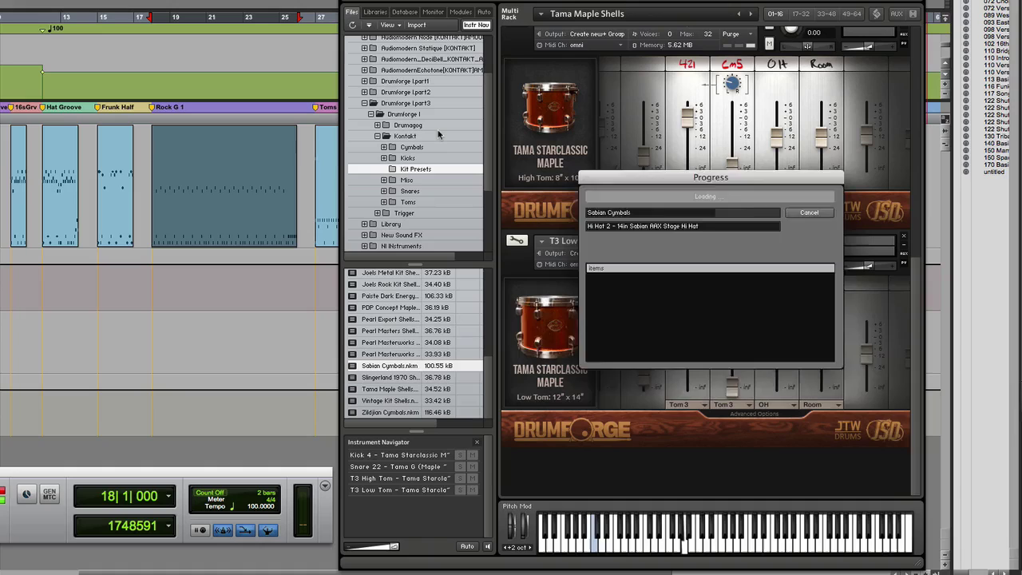
Set the MIDI channels of the 14in Sabian AAX Stage hi-hat and the 10in Sabian AA splash to omni.
scroll(751, 343, "up", 5)
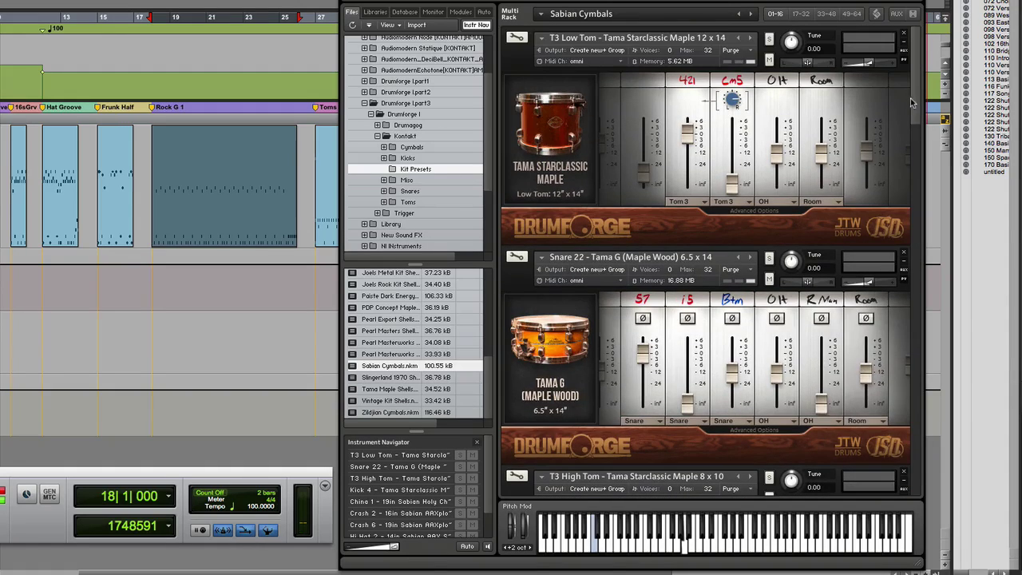
scroll(910, 303, "down", 10)
scroll(915, 280, "down", 2)
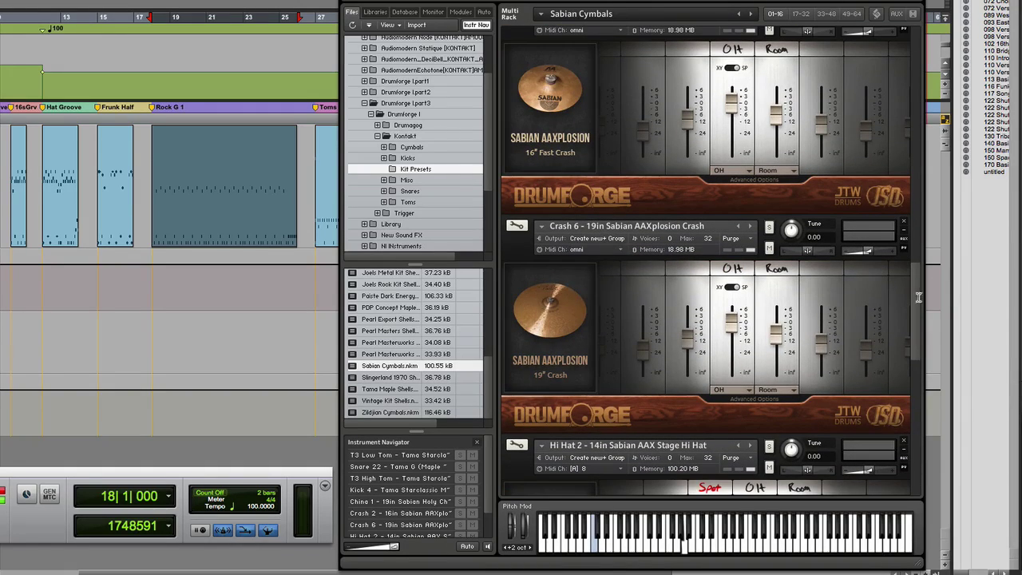
scroll(916, 296, "down", 2)
left_click(615, 135)
left_click(579, 147)
left_click(624, 354)
left_click(579, 367)
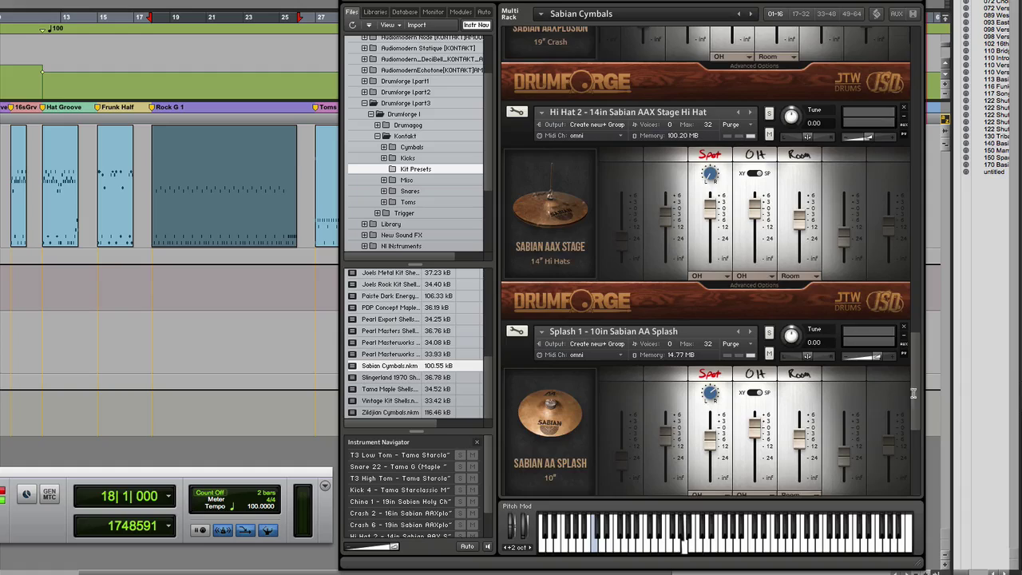
Set the 21in Zildjian Mega Bell ride's MIDI channel to omni and play the Rock G 1 groove.
scroll(623, 357, "down", 2)
left_click(619, 315)
left_click(579, 328)
scroll(917, 428, "down", 1)
key("space")
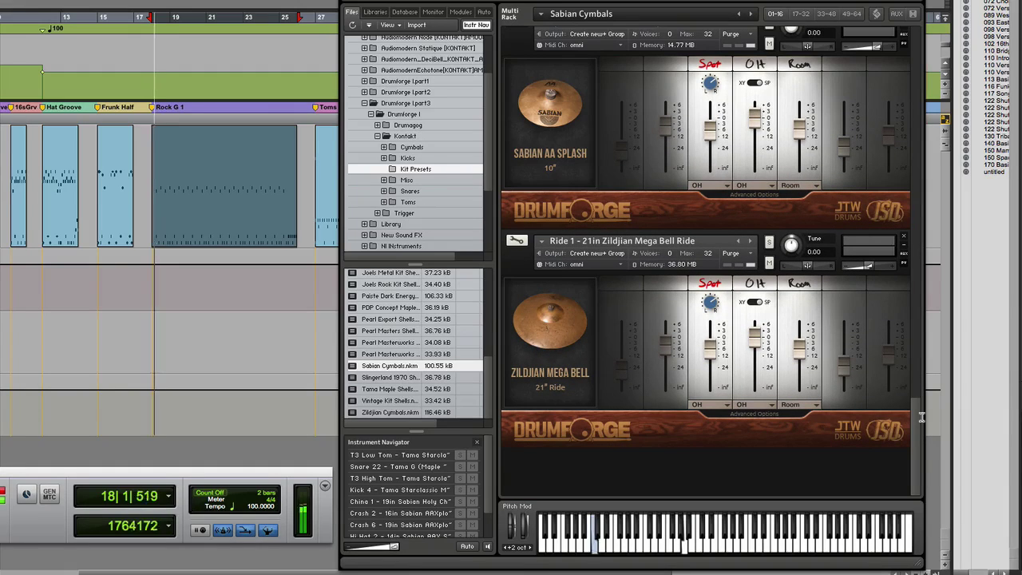
Solo the Tama Starclassic Maple kick, raise its D112 mic to about -6 dB and OH to about -3 dB, and release the solo.
scroll(917, 427, "up", 12)
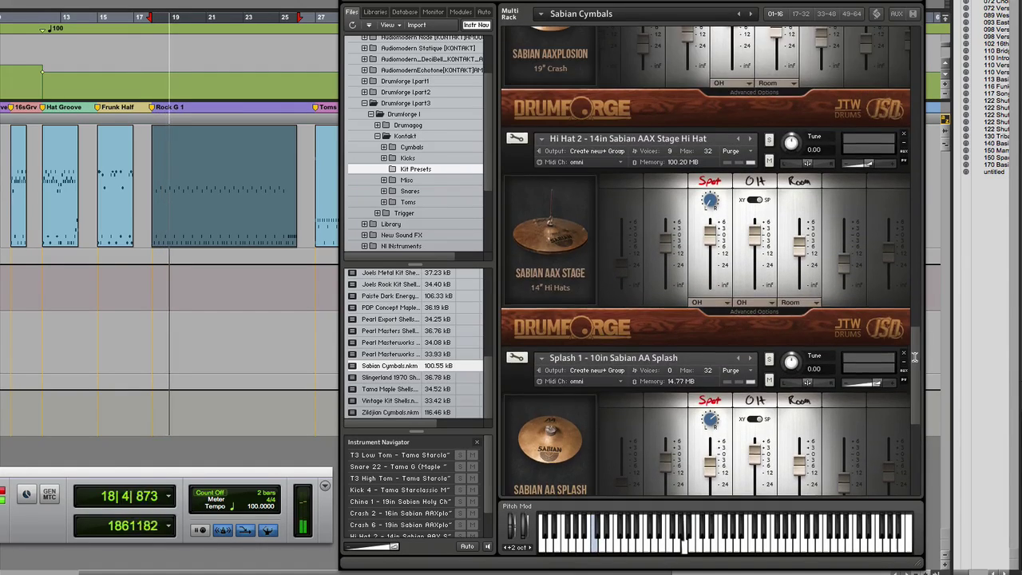
left_click_drag(915, 290, 912, 170)
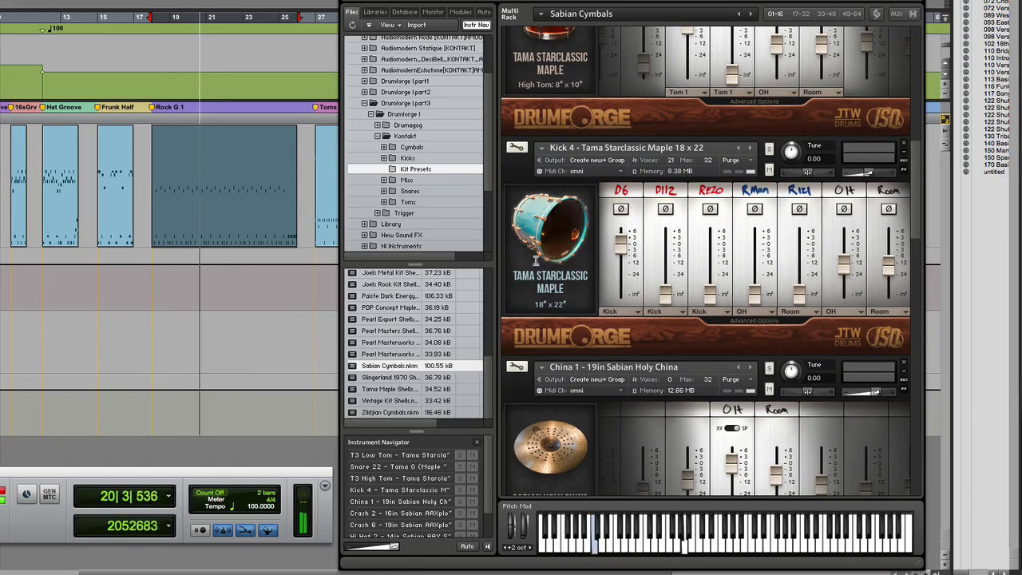
left_click(768, 149)
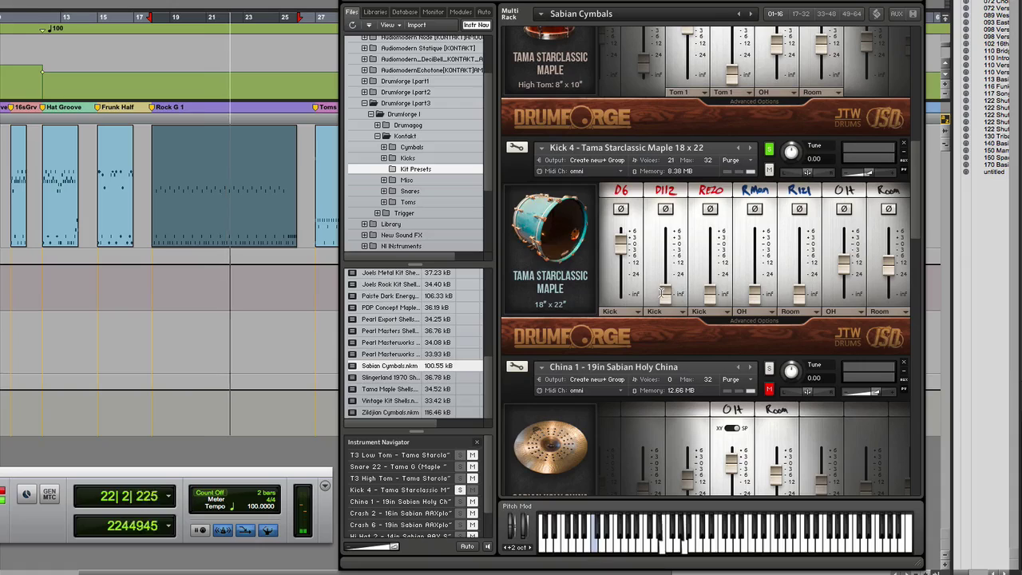
left_click_drag(665, 294, 661, 227)
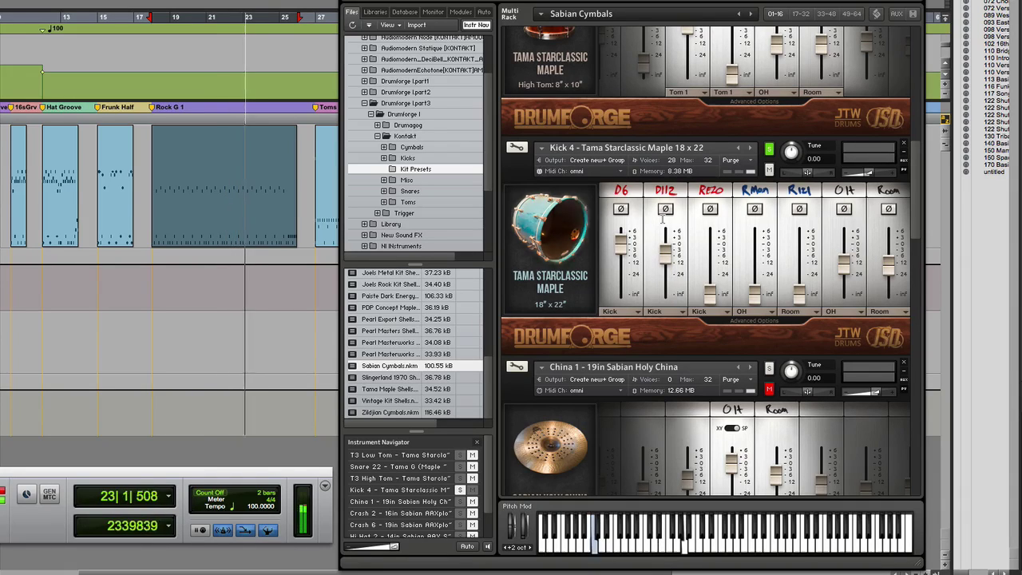
left_click_drag(843, 261, 843, 244)
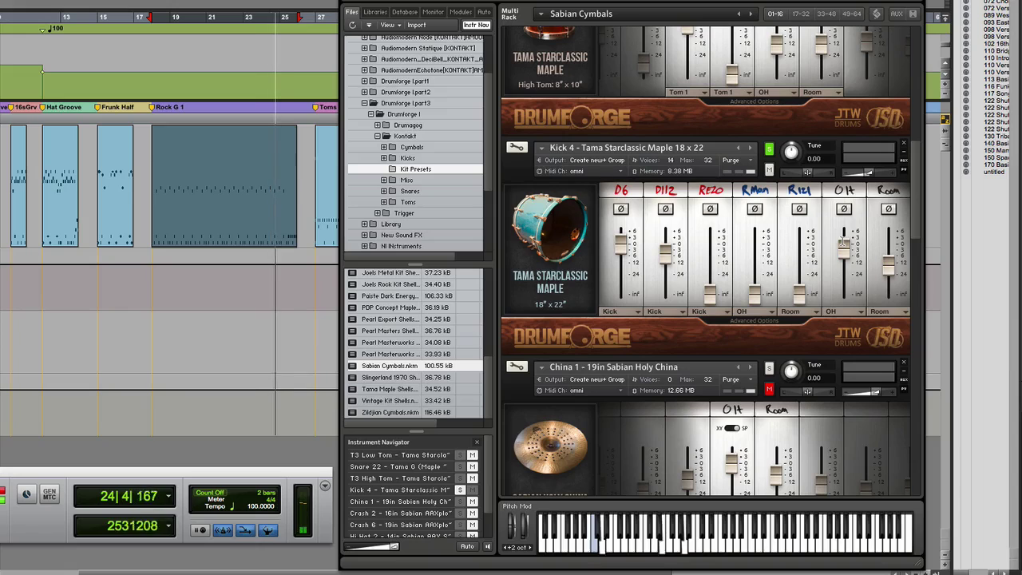
left_click(769, 148)
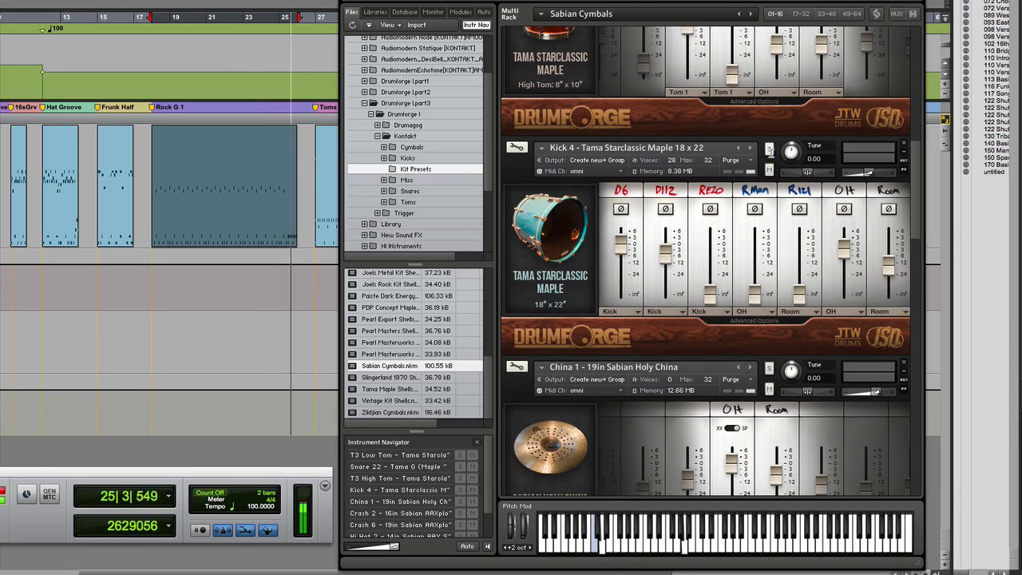
Solo the Tama G maple snare, raise its i5 mic to about -12 dB, release the solo and stop playback.
scroll(888, 209, "up", 10)
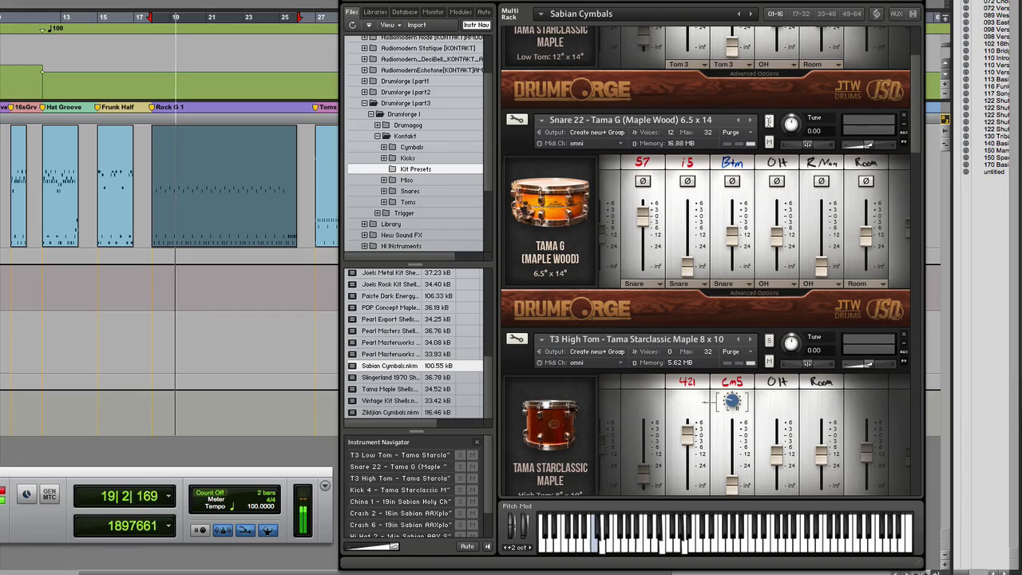
left_click(769, 121)
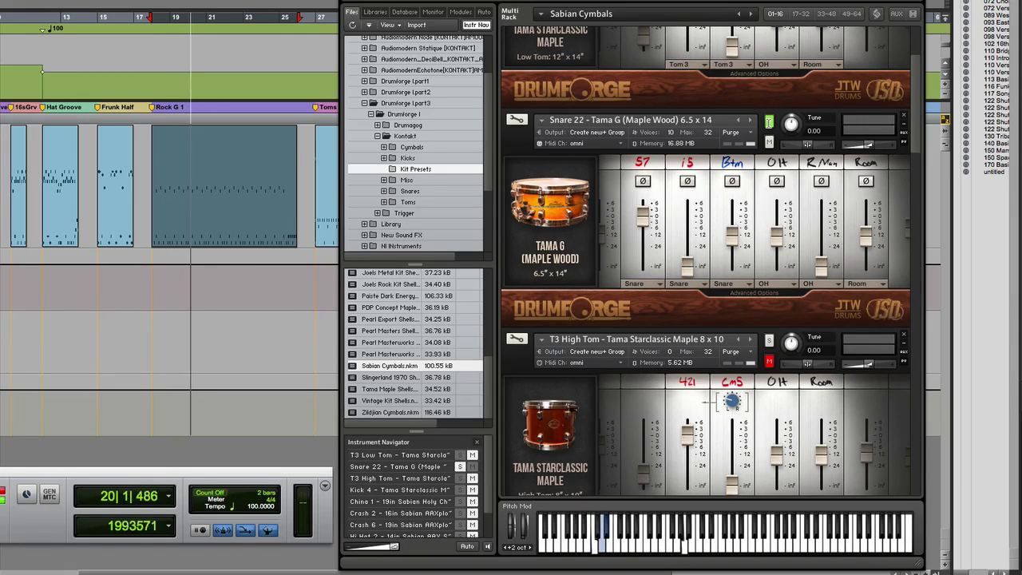
left_click_drag(686, 262, 687, 237)
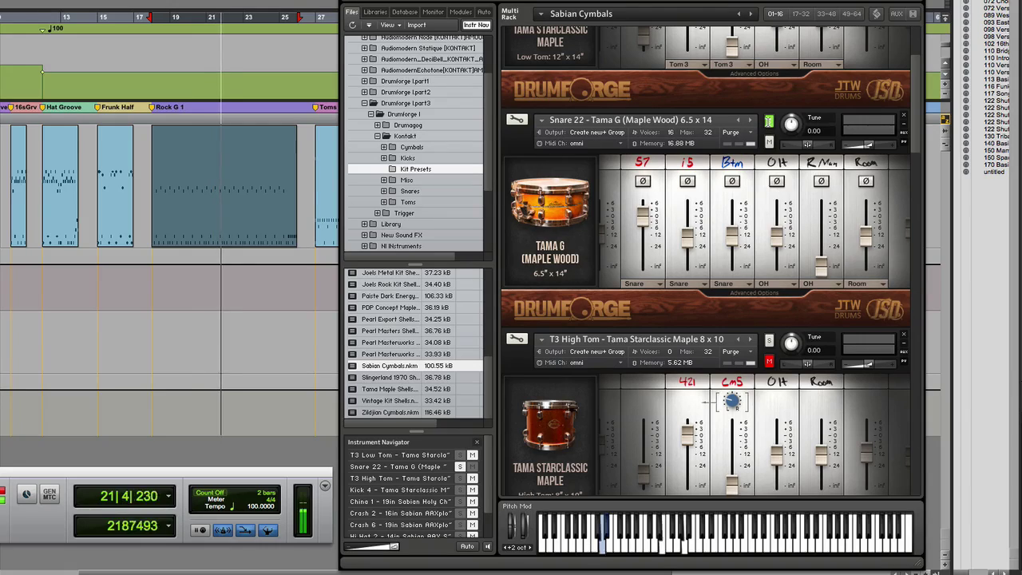
left_click(768, 121)
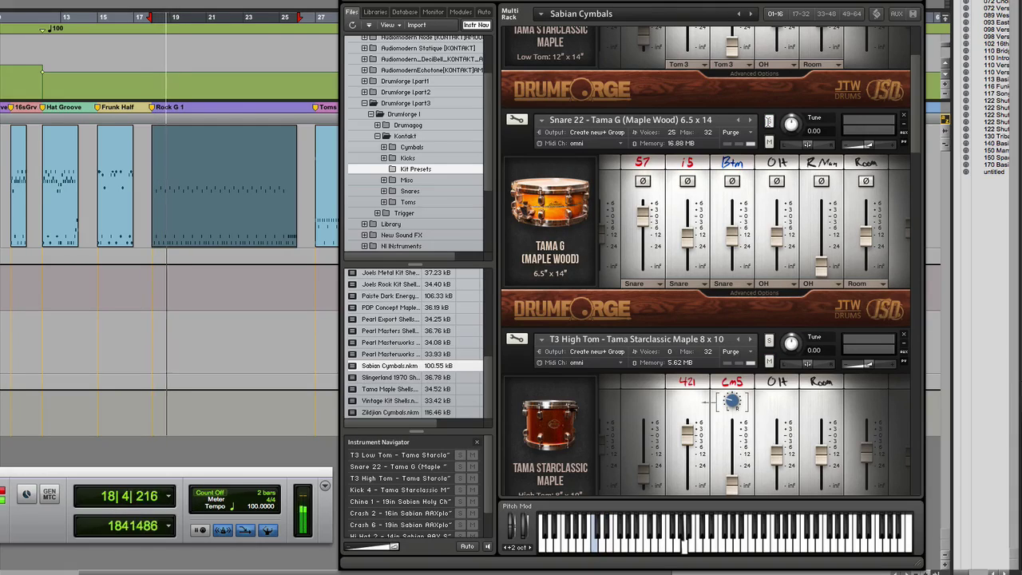
key("space")
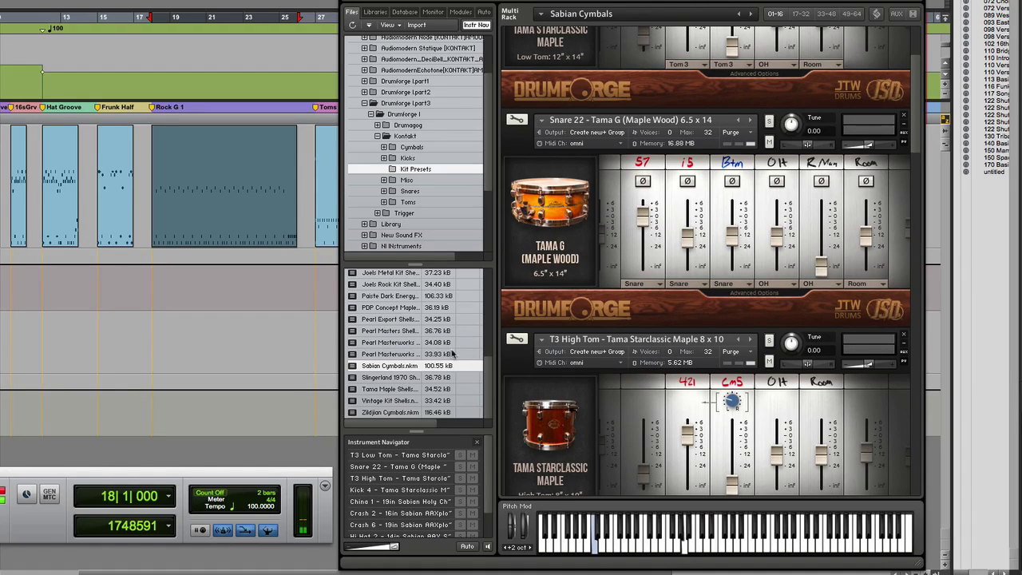
Load the Joels Metal Kit Shells preset, replacing the current multi, and review its instruments in the rack.
scroll(472, 368, "up", 1)
double_click(388, 295)
left_click(495, 127)
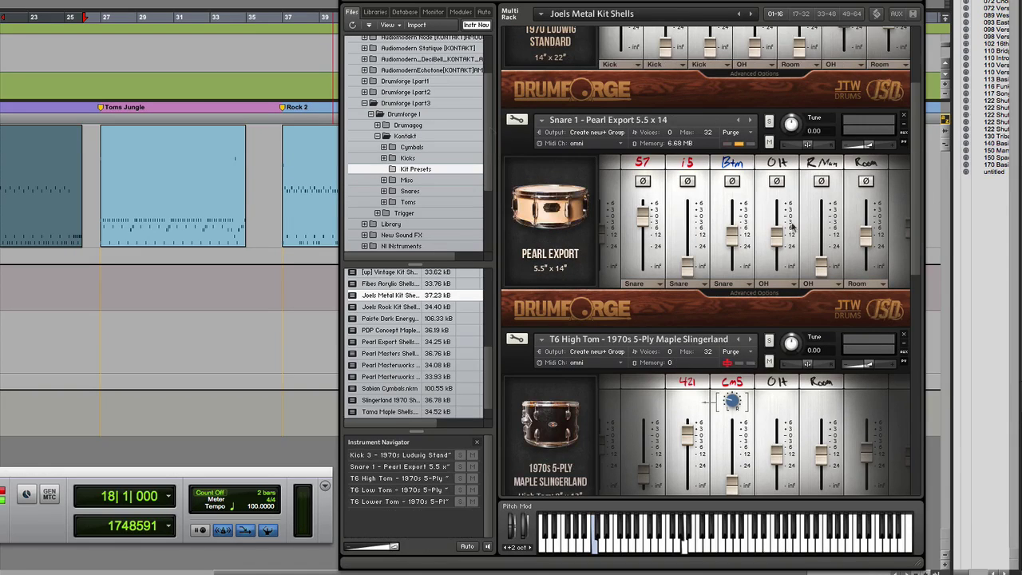
left_click_drag(917, 227, 916, 467)
left_click_drag(914, 414, 916, 36)
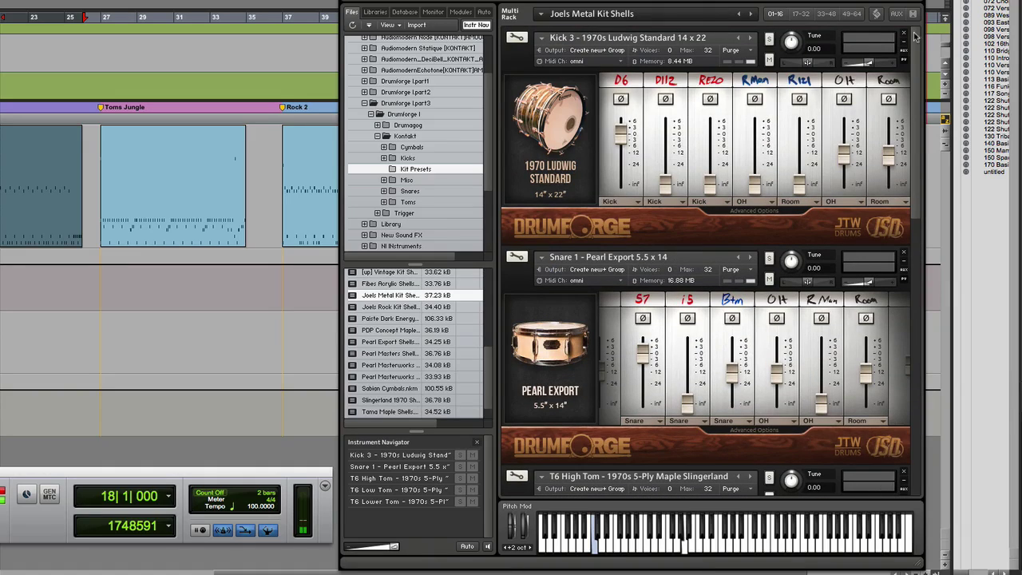
Merge the Sabian Cymbals preset into the Joels Metal Kit without replacing it and play the Rock G 1 groove.
double_click(389, 388)
left_click(433, 129)
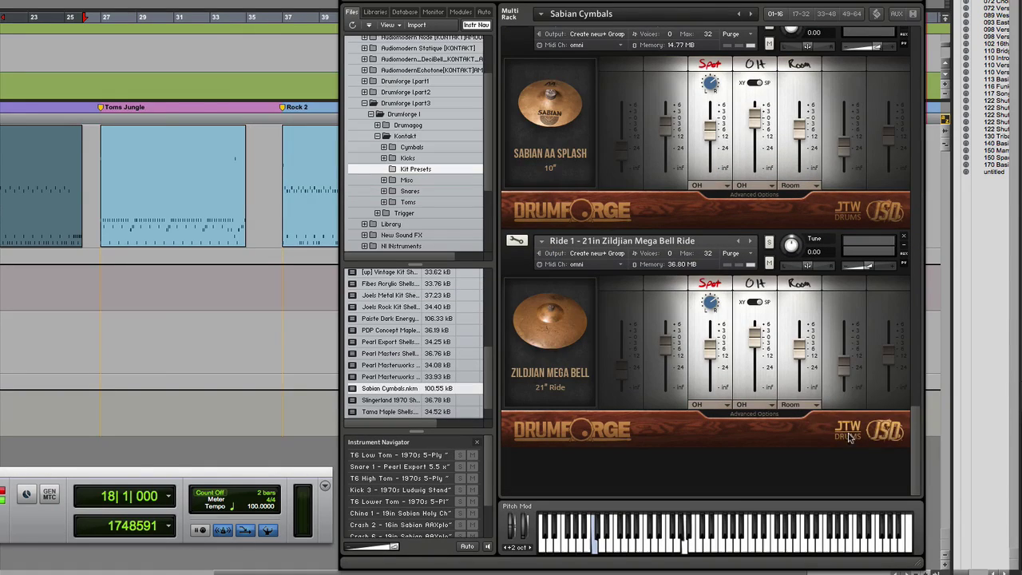
key("space")
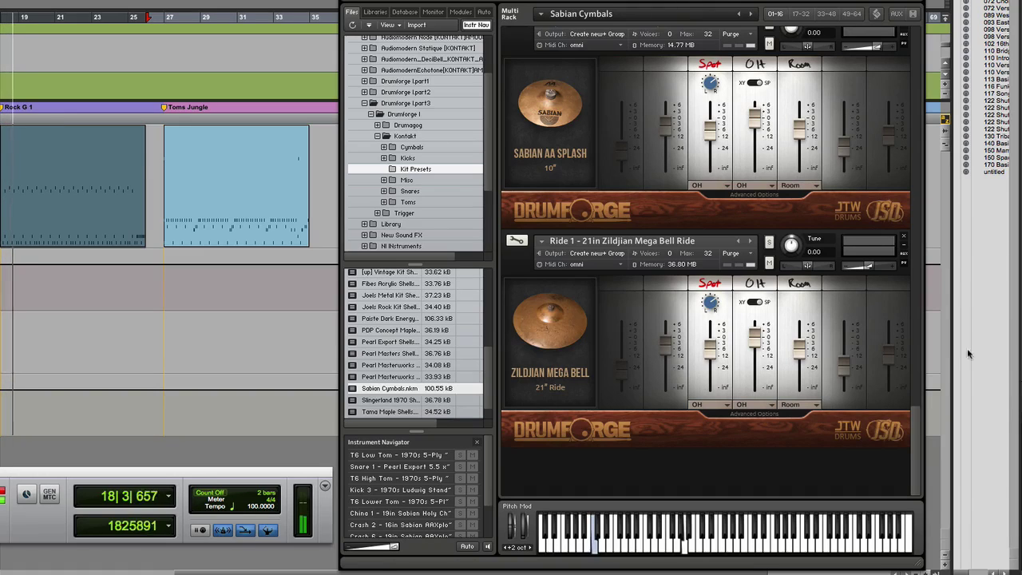
left_click_drag(920, 421, 911, 357)
left_click_drag(710, 279, 756, 310)
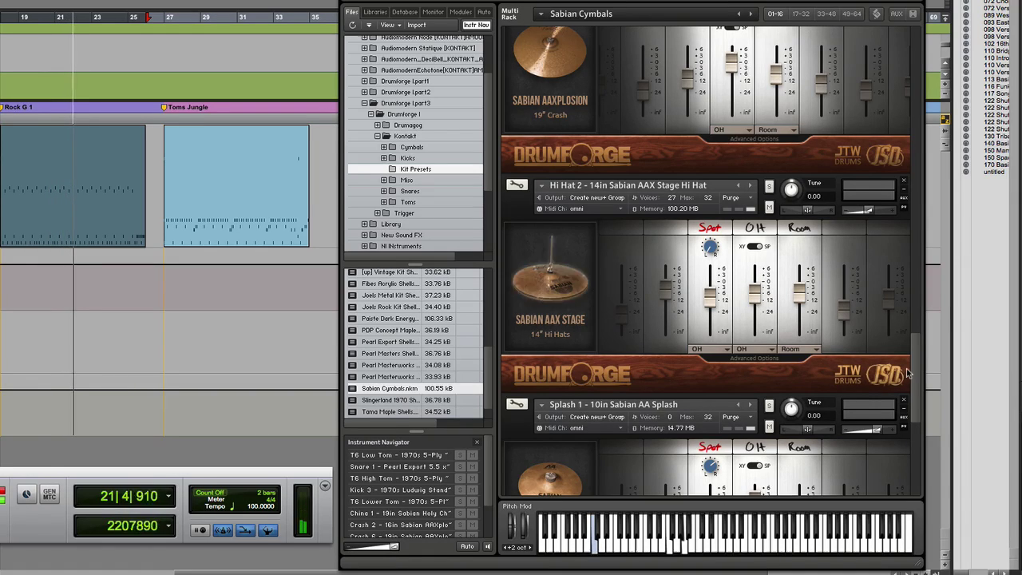
Solo the 1970 Ludwig Standard kick, raise its D112 mic to about -4 dB, and release the solo.
left_click_drag(916, 375, 905, 167)
left_click(769, 169)
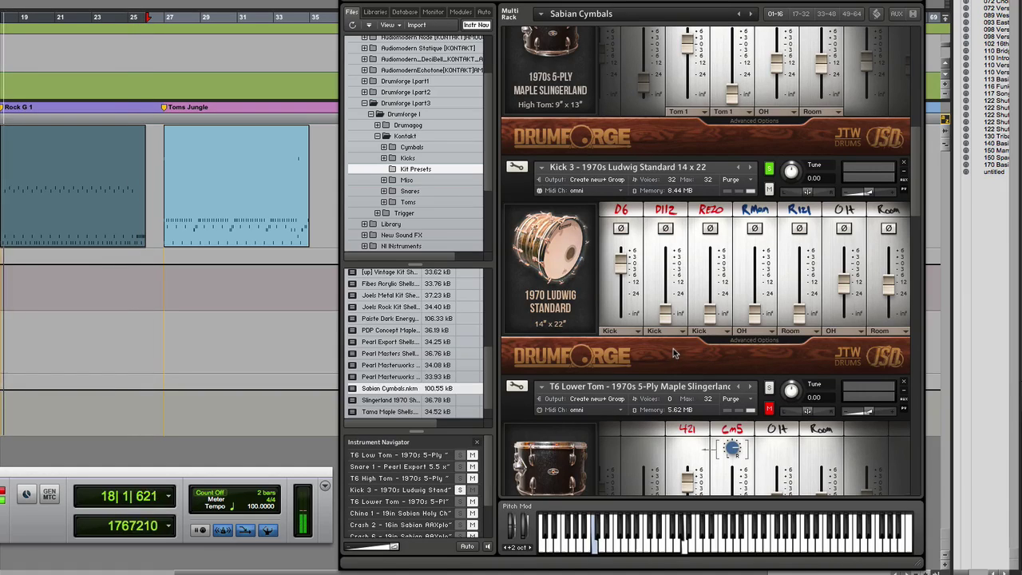
left_click_drag(665, 313, 669, 245)
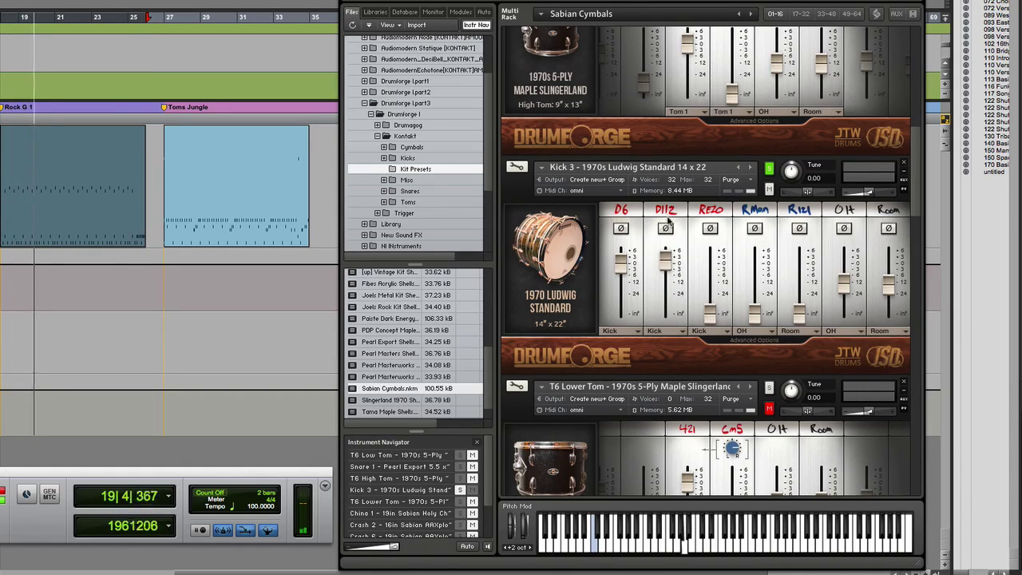
left_click(770, 168)
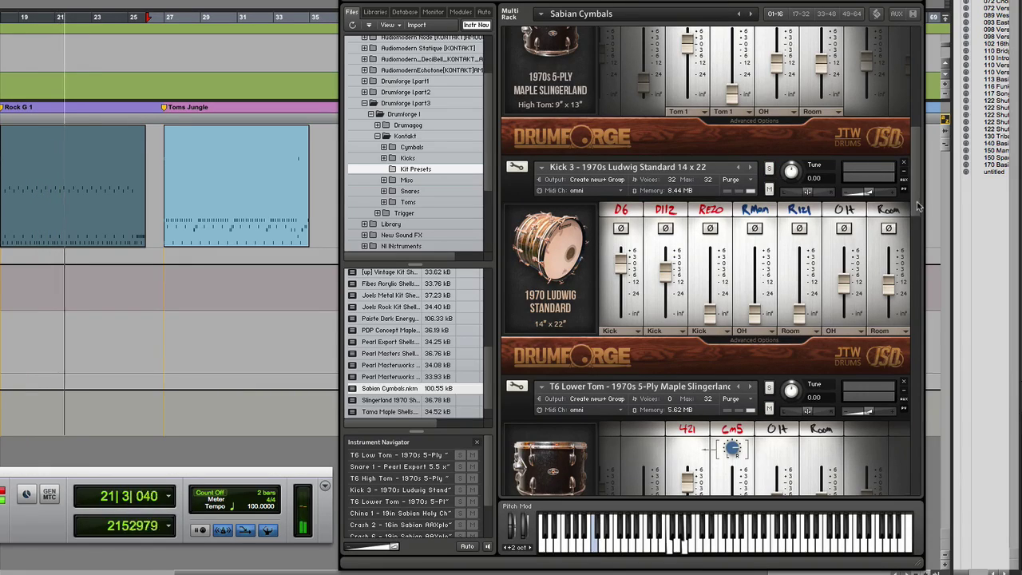
Solo the Pearl Export snare to hear it alone in the Rock G 1 groove and stop playback.
scroll(914, 149, "up", 3)
scroll(915, 149, "up", 3)
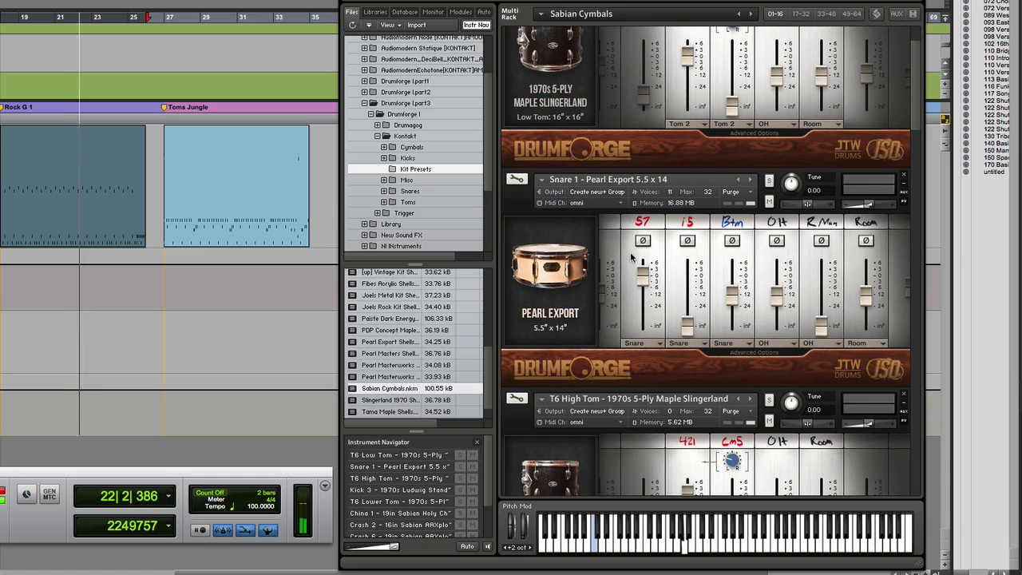
left_click(769, 180)
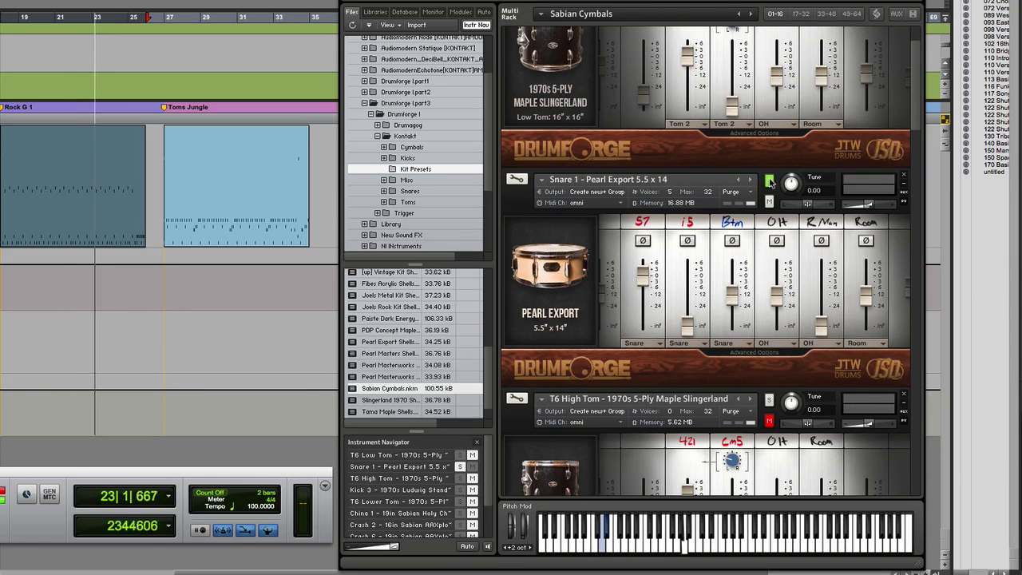
key("space")
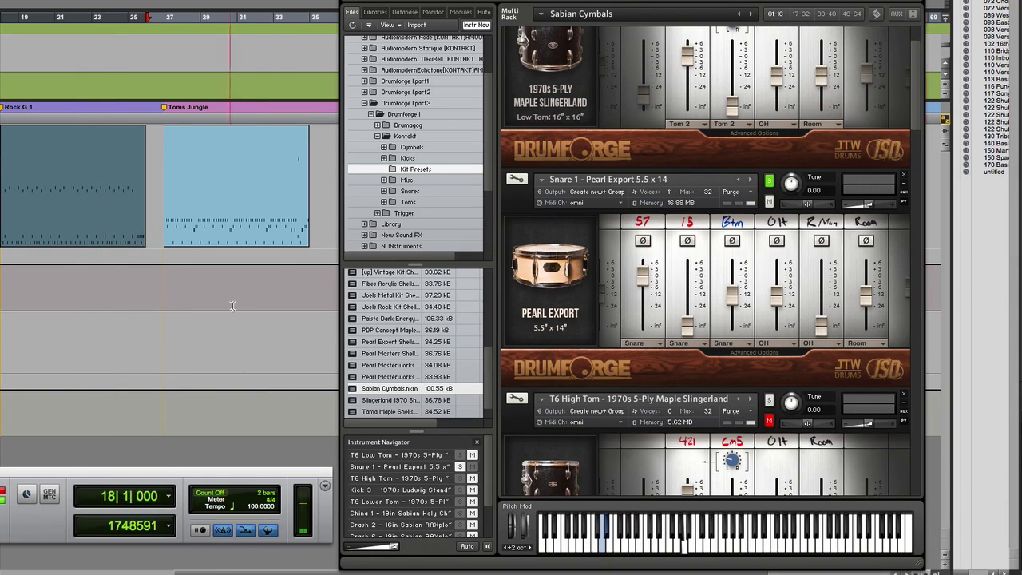
Play the Toms Jungle groove and release the Pearl Export snare's solo to hear the Slingerland toms with the full kit.
left_click(230, 242)
key("space")
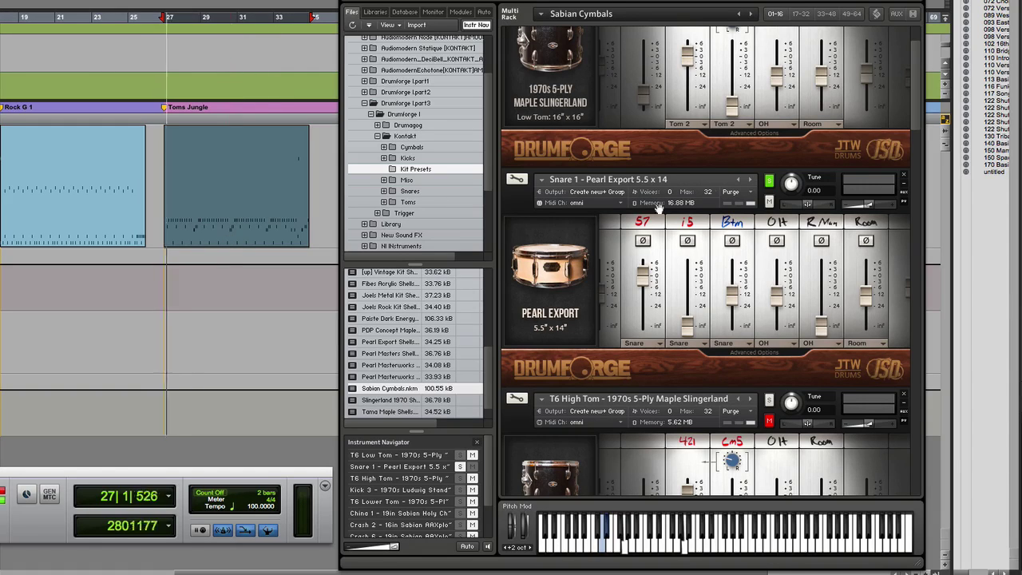
left_click(769, 181)
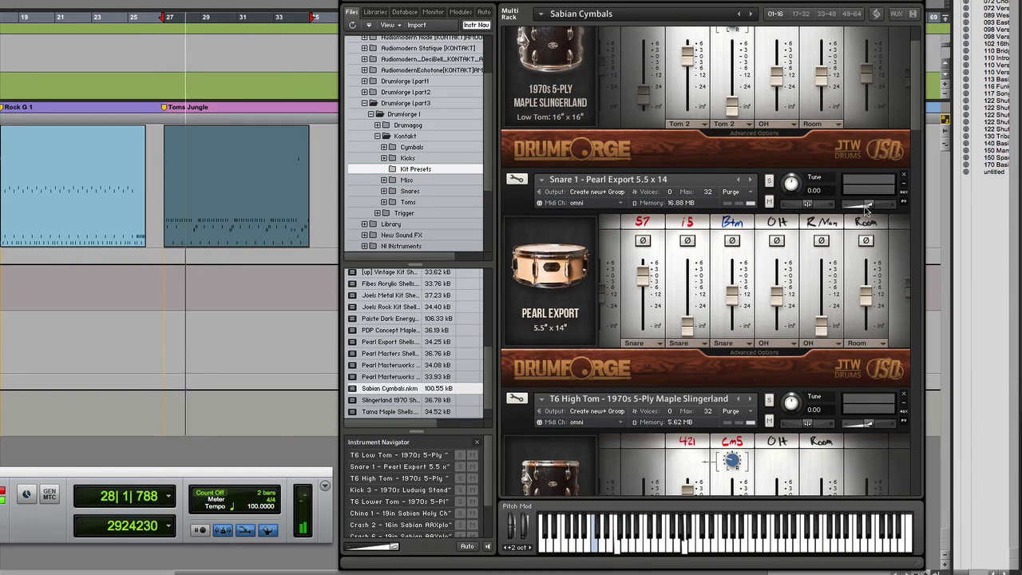
left_click_drag(915, 117, 915, 94)
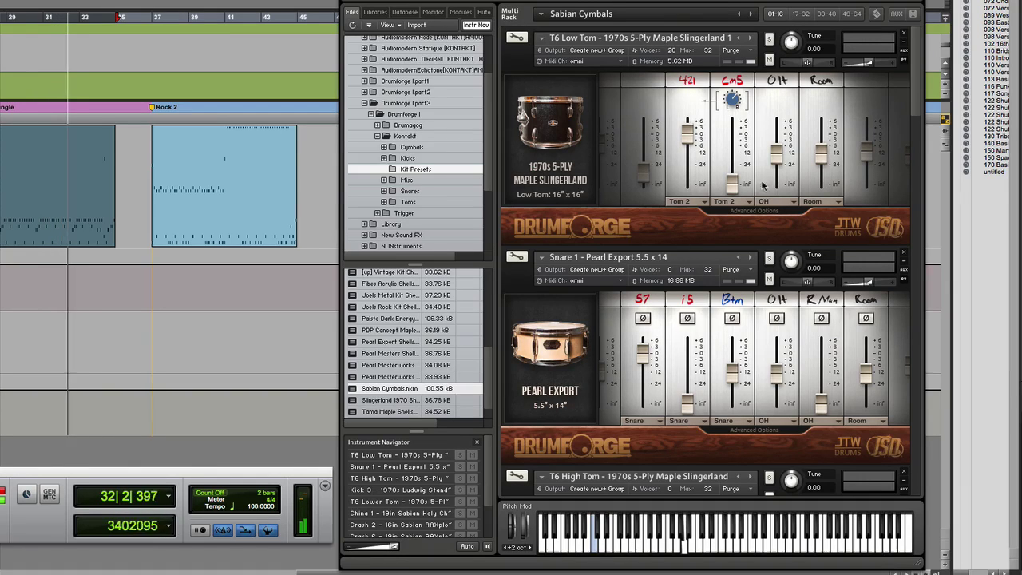
left_click_drag(917, 96, 920, 188)
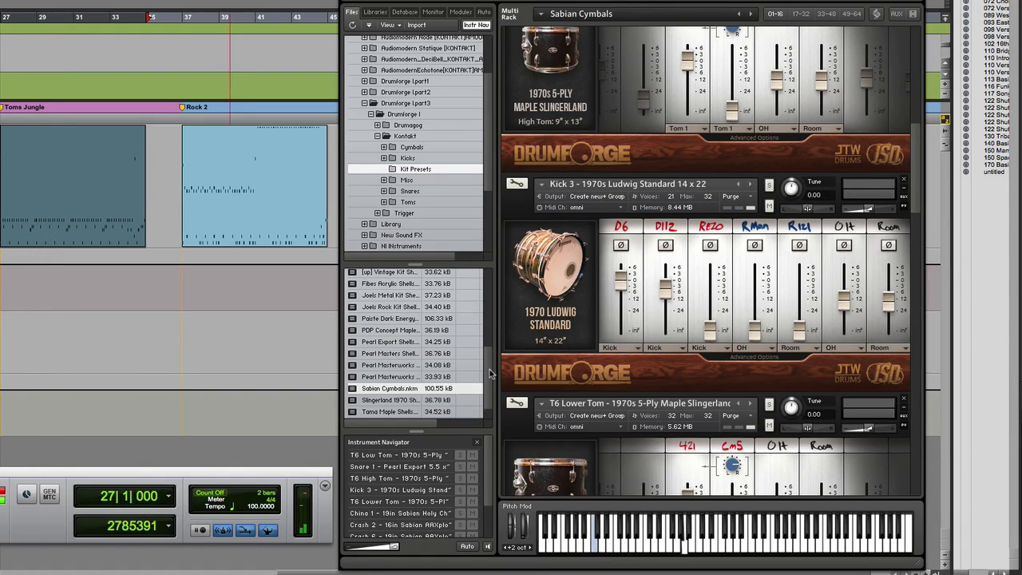
Load the Pearl Masterworks 2 Shells preset from the kit presets, replacing the current multi.
scroll(491, 375, "down", 2)
left_click_drag(490, 390, 490, 349)
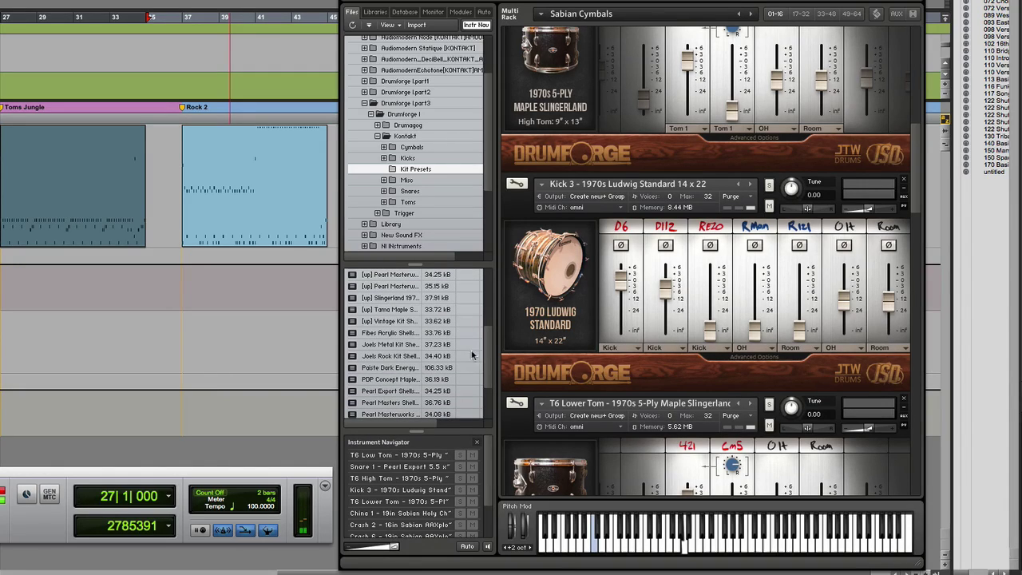
scroll(395, 388, "down", 3)
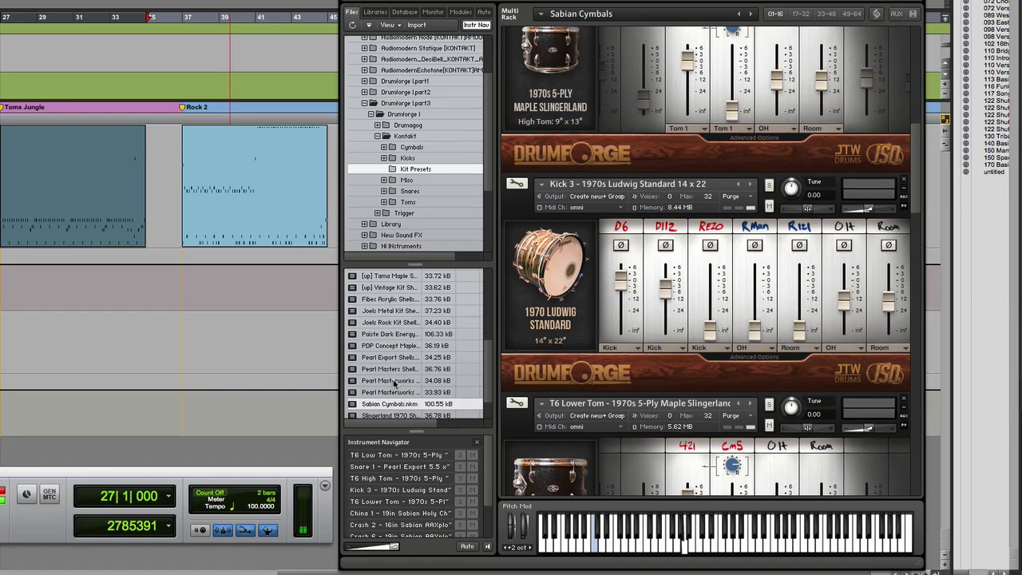
double_click(393, 382)
left_click_drag(485, 390, 488, 409)
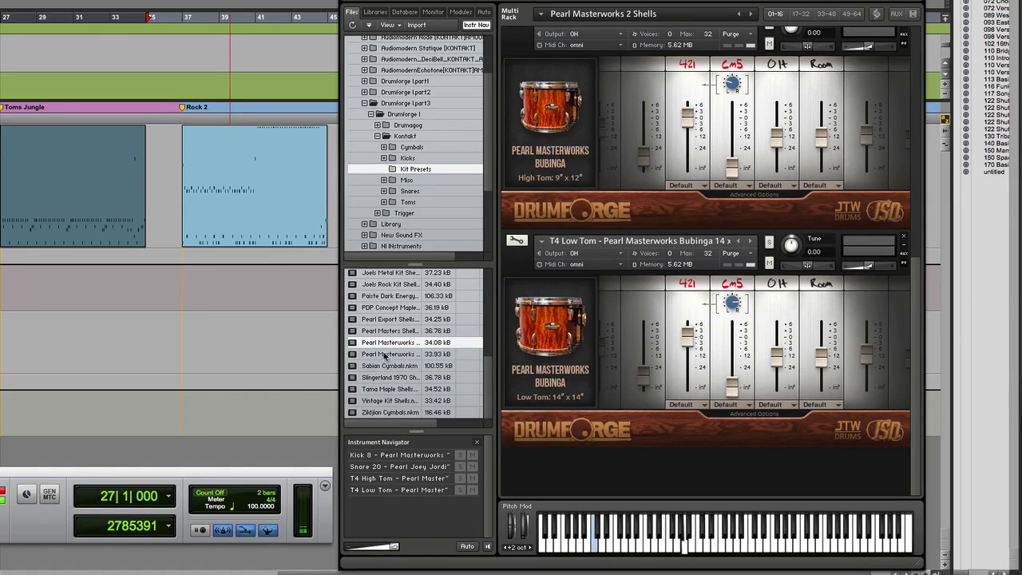
Merge the Paiste Dark Energy Cymbals preset into the Pearl Masterworks 2 kit without replacing the multi.
double_click(391, 297)
key("Return")
left_click_drag(917, 235, 914, 319)
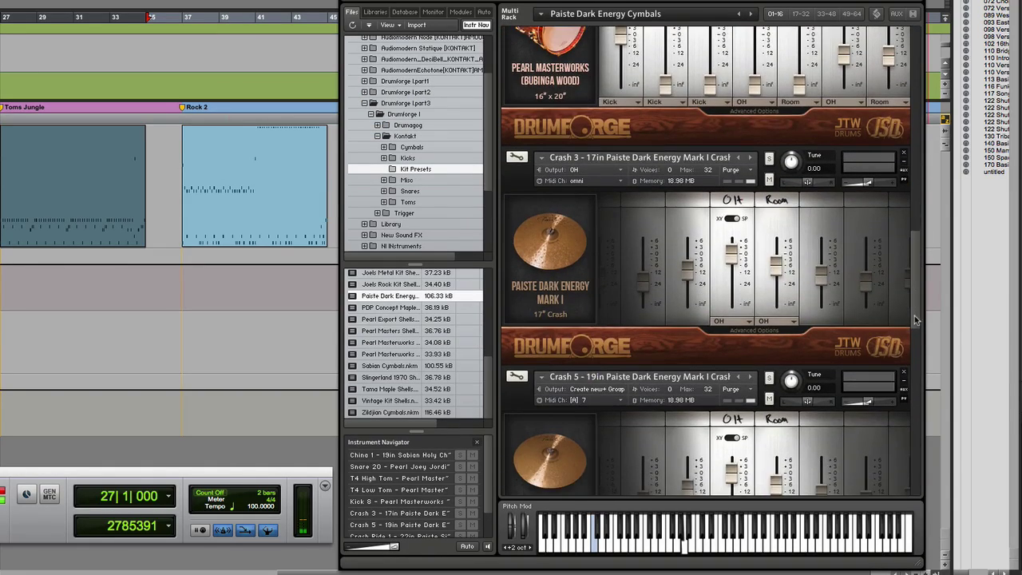
Set the MIDI channels of the 19in Paiste Dark Energy crash and the 22in Paiste Signature crash ride to omni.
left_click(619, 401)
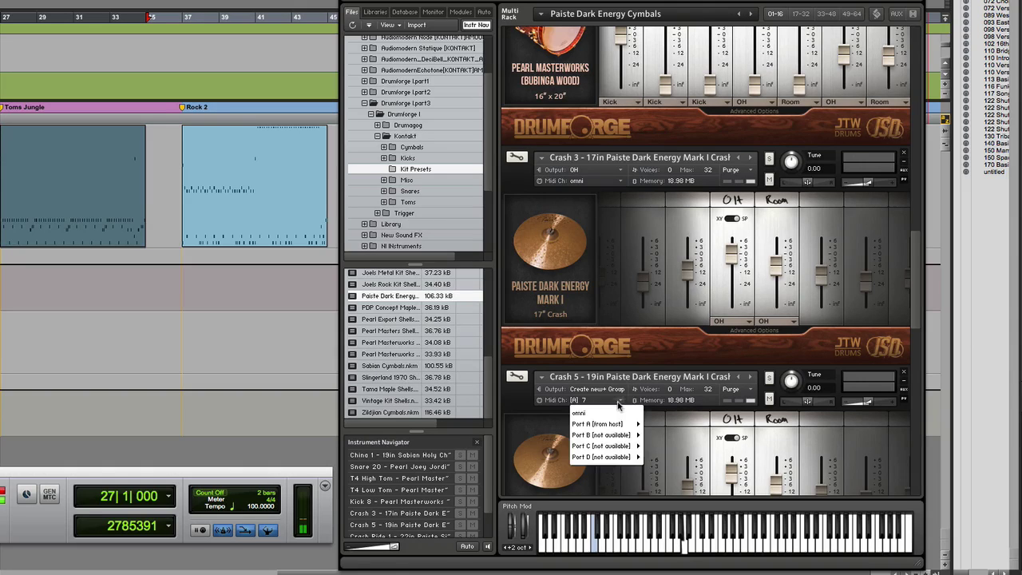
left_click(609, 413)
left_click_drag(910, 321, 919, 387)
left_click(608, 297)
left_click(613, 308)
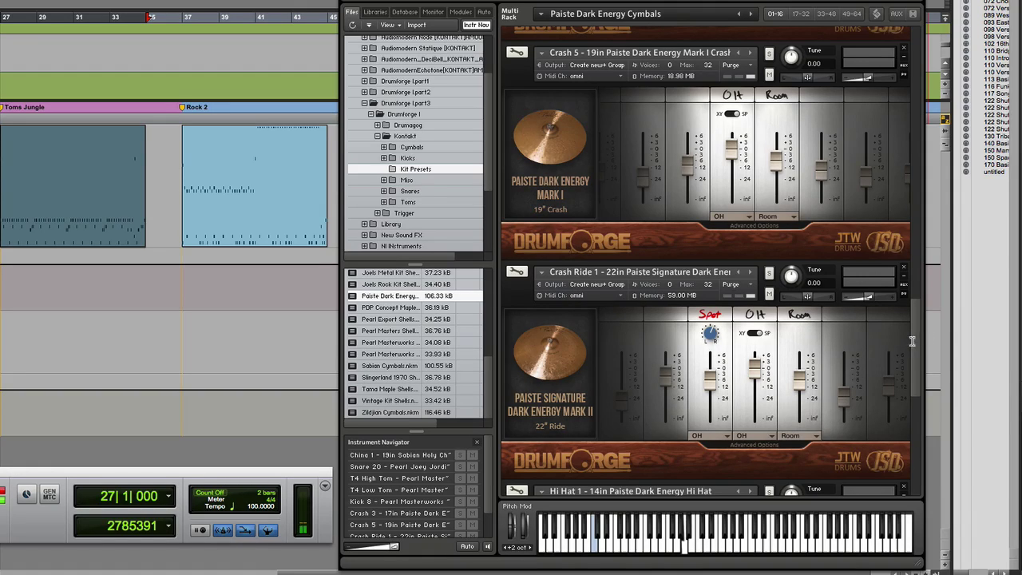
Set the MIDI channels of the 14in Paiste Dark Energy hi-hat and the 10in Sabian AA splash to omni.
left_click_drag(914, 360, 918, 415)
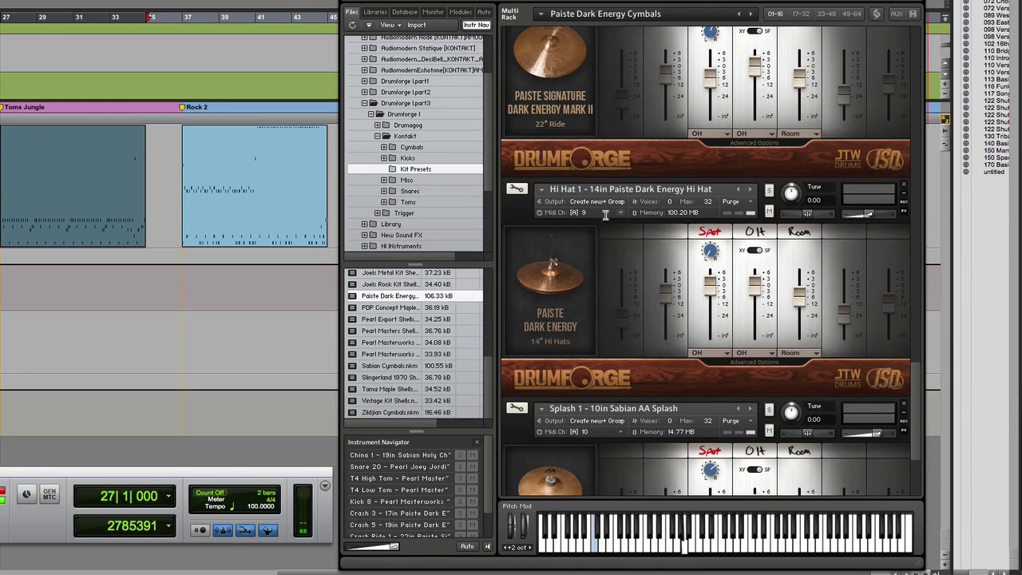
left_click(606, 213)
left_click(605, 226)
left_click(606, 432)
left_click(604, 445)
scroll(650, 376, "down", 5)
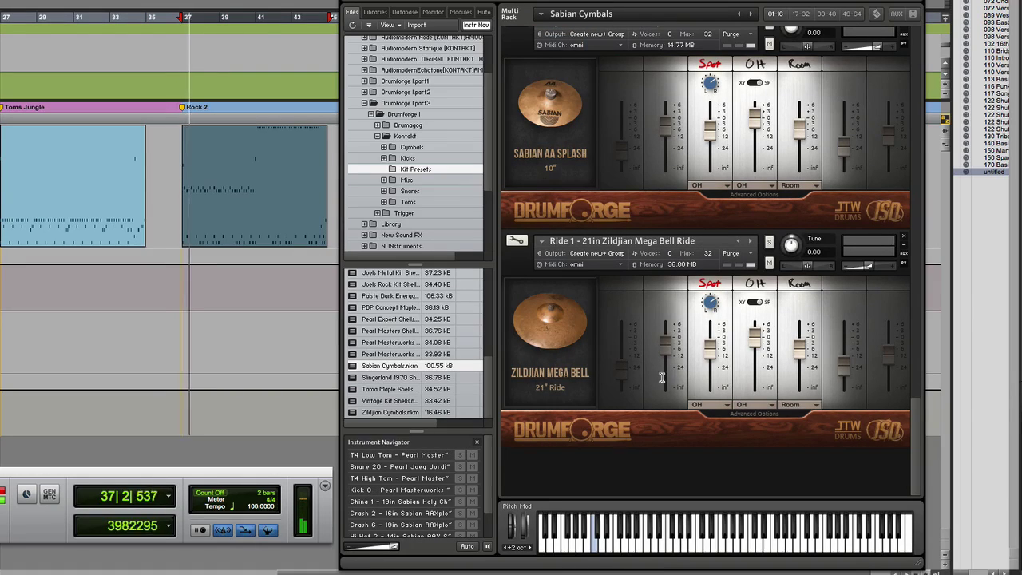
Solo the Pearl Joey Jordison snare to hear it alone in the Rock 2 groove, and release the solo.
left_click_drag(916, 395, 904, 117)
left_click(768, 45)
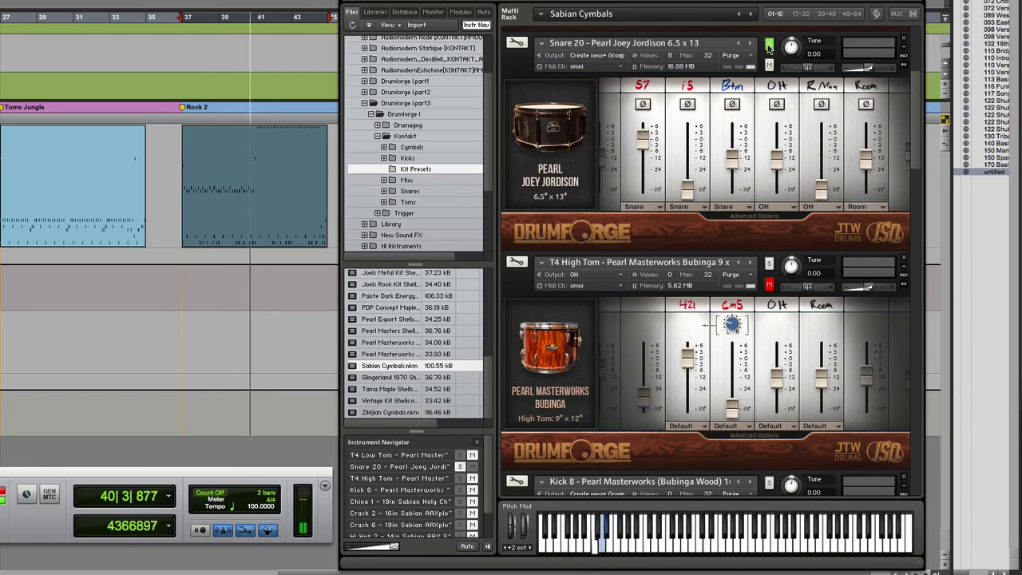
left_click(769, 45)
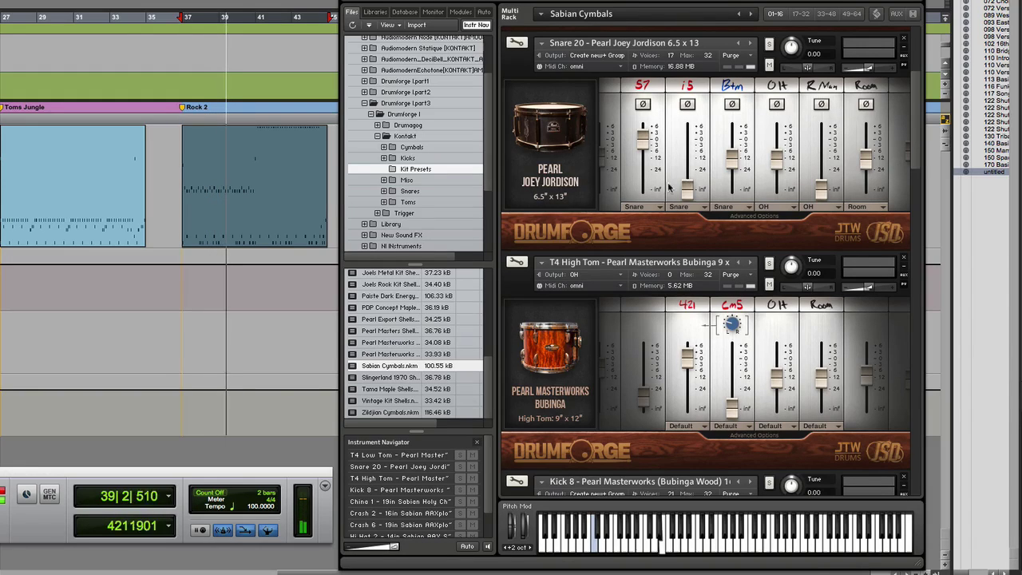
Raise the Joey Jordison snare's i5 mic to about -18 dB, checking it in solo, and stop playback.
left_click_drag(687, 188, 691, 125)
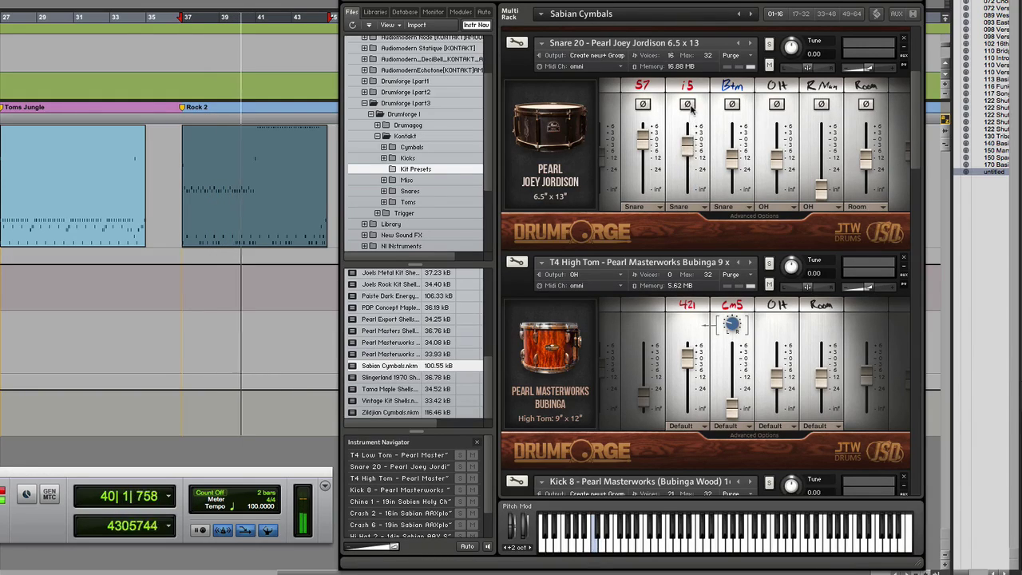
left_click_drag(691, 117, 691, 140)
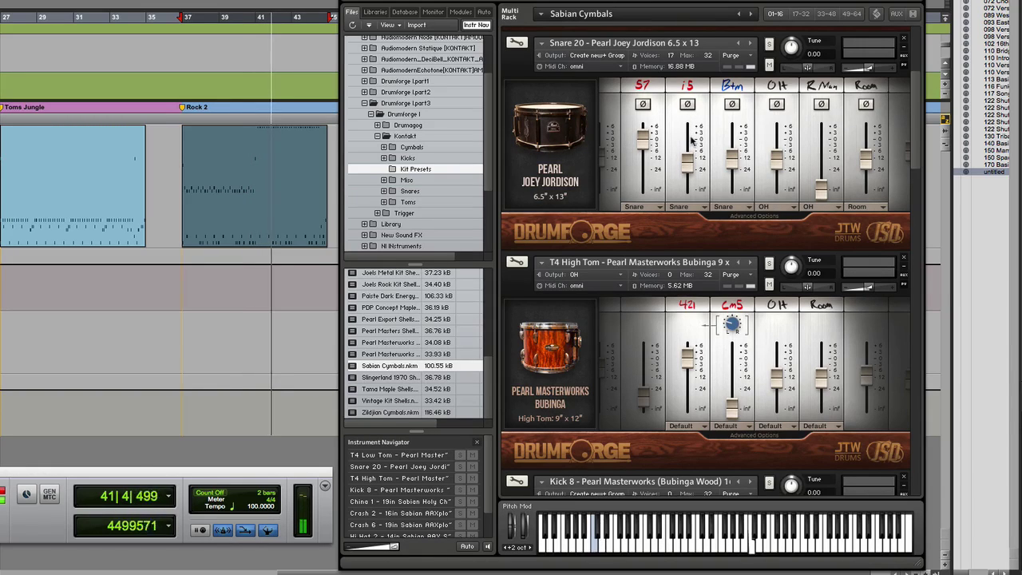
left_click(769, 45)
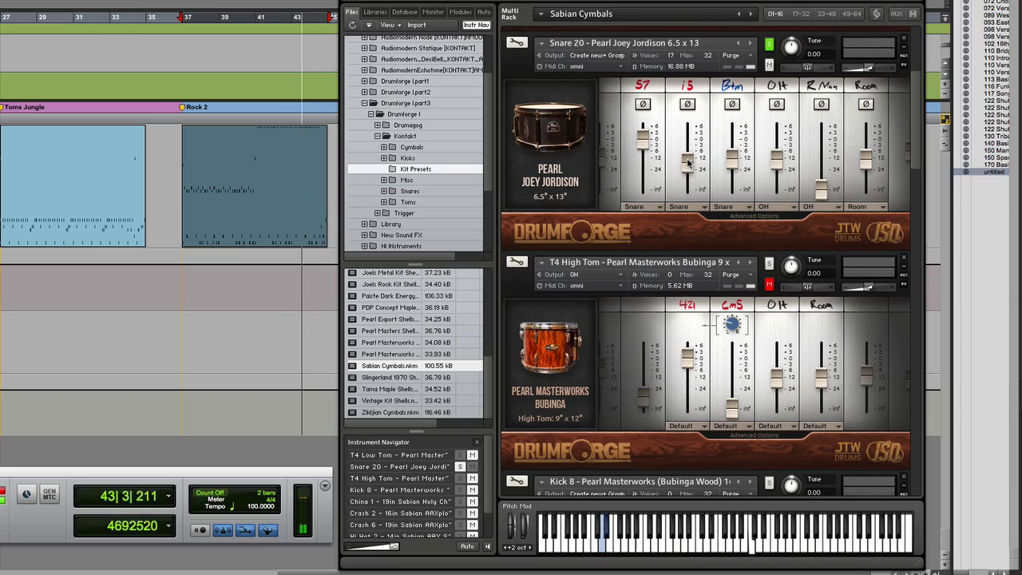
mouse_move(689, 163)
left_mouse_down()
mouse_move(685, 137)
mouse_move(691, 167)
left_mouse_up()
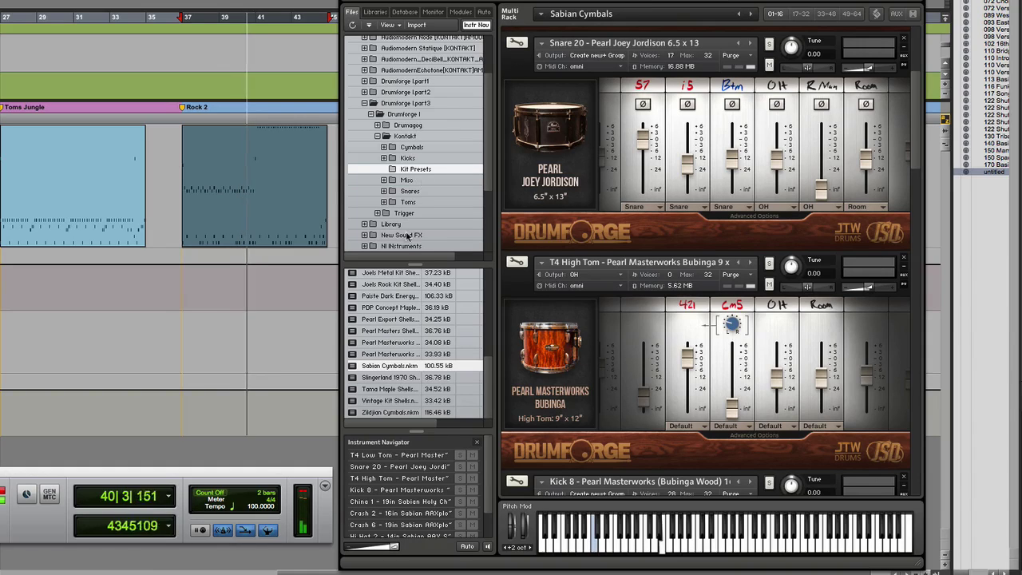
key("space")
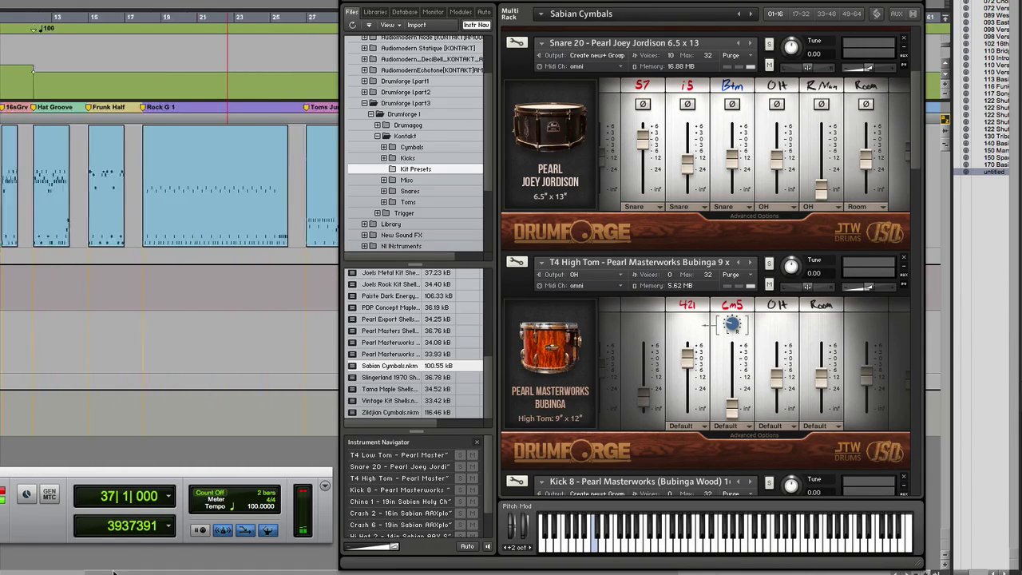
Play the Funk Groove clip and lower the Joey Jordison snare's i5 mic slightly, to just above -24 dB.
left_click(85, 234)
key("space")
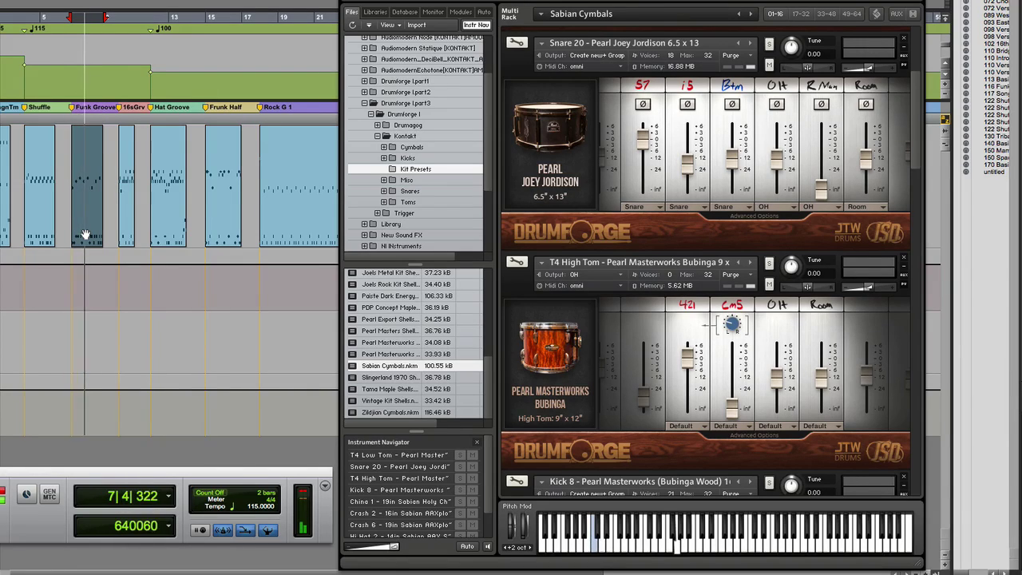
left_click_drag(686, 162, 687, 178)
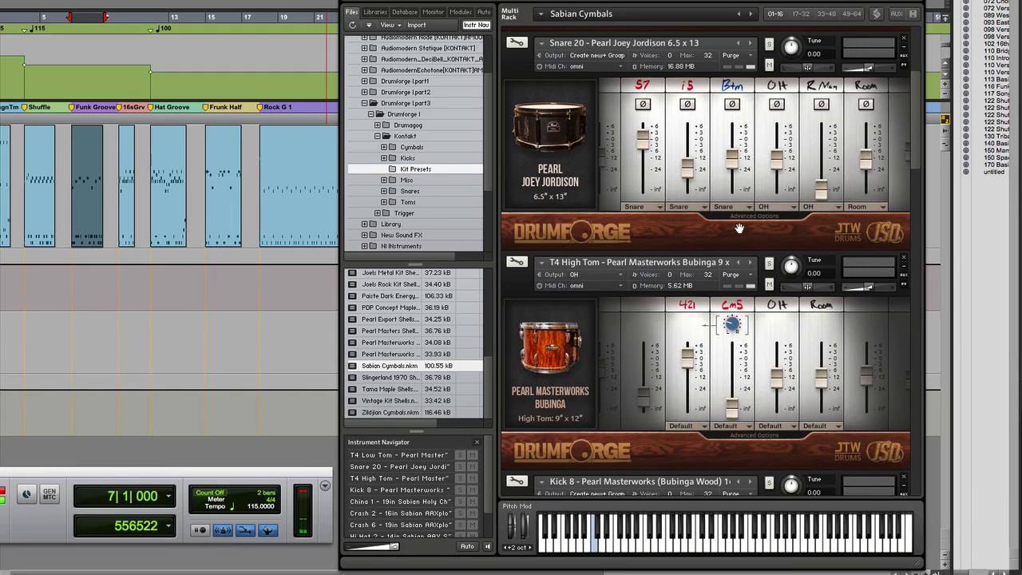
Audition the kit with the Hat Groove and Funk Half clips while browsing the kit presets, and stop playback.
left_click(169, 237)
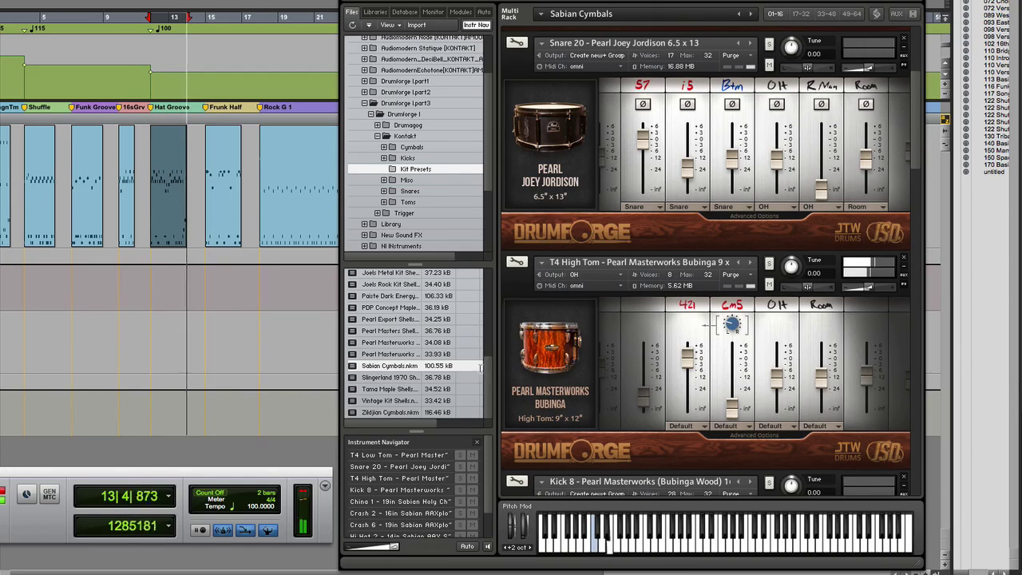
scroll(488, 354, "up", 2)
scroll(489, 351, "up", 2)
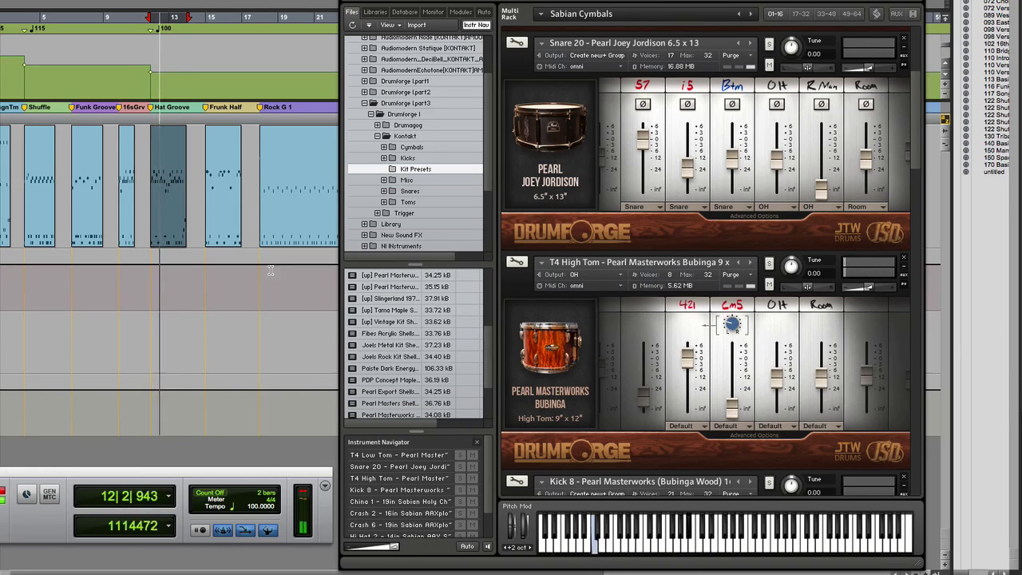
left_click(226, 241)
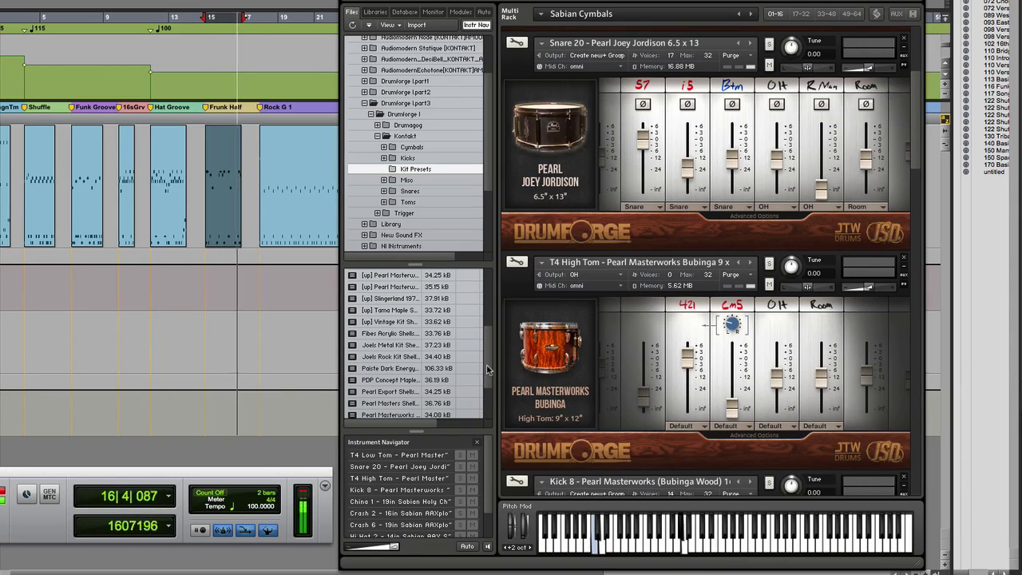
scroll(489, 363, "down", 3)
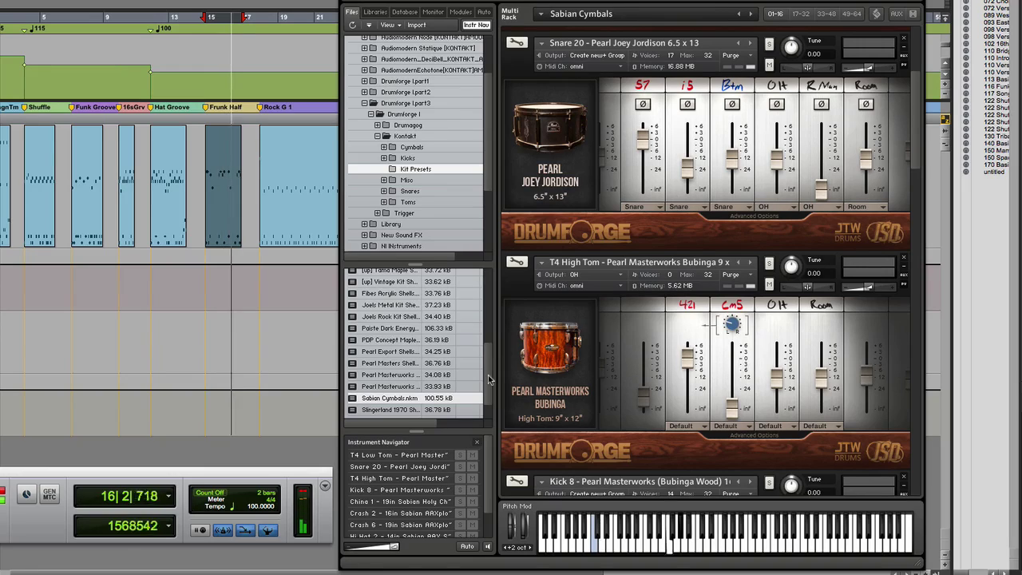
key("space")
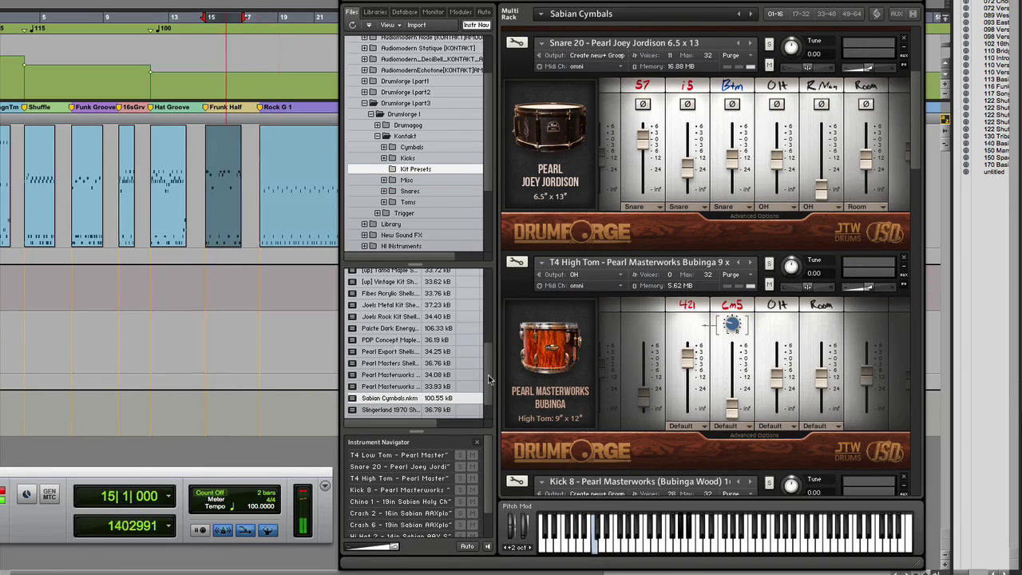
Select the Rock G 1 clip, load the Pearl Masters Shells preset, and add the Sabian Cymbals preset to it.
key("ctrl+Tab")
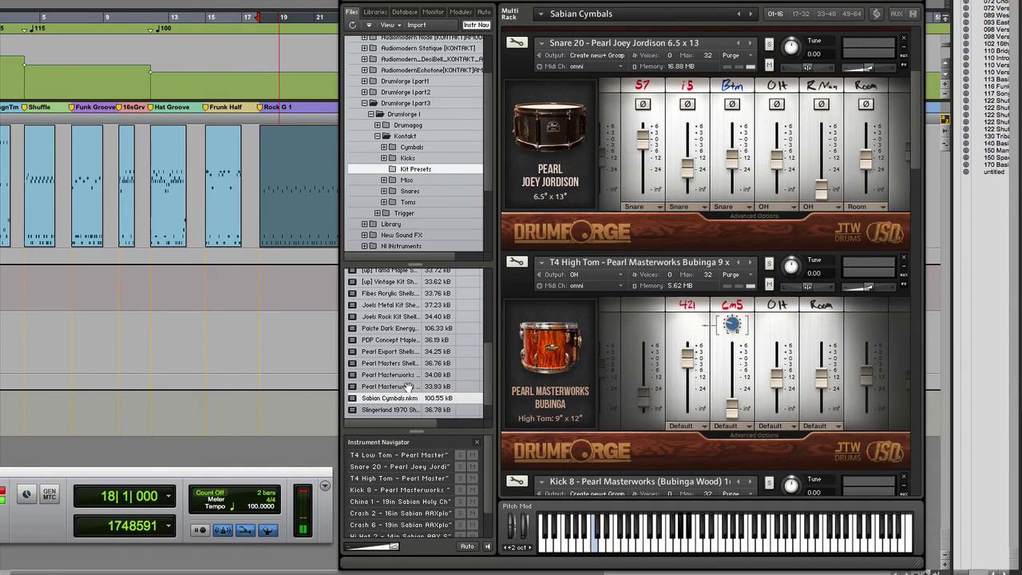
double_click(391, 362)
left_click_drag(930, 375, 928, 76)
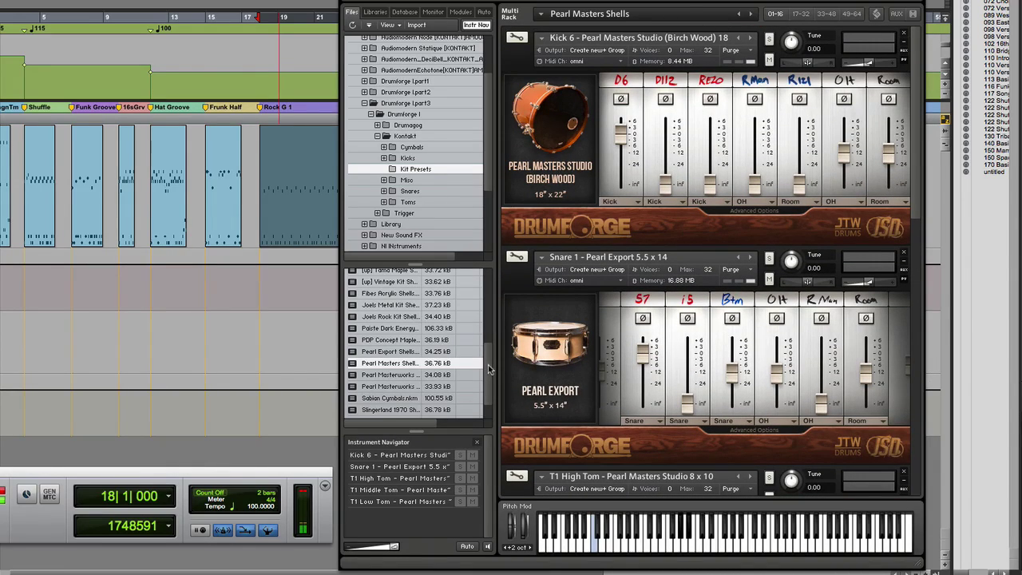
scroll(487, 375, "down", 3)
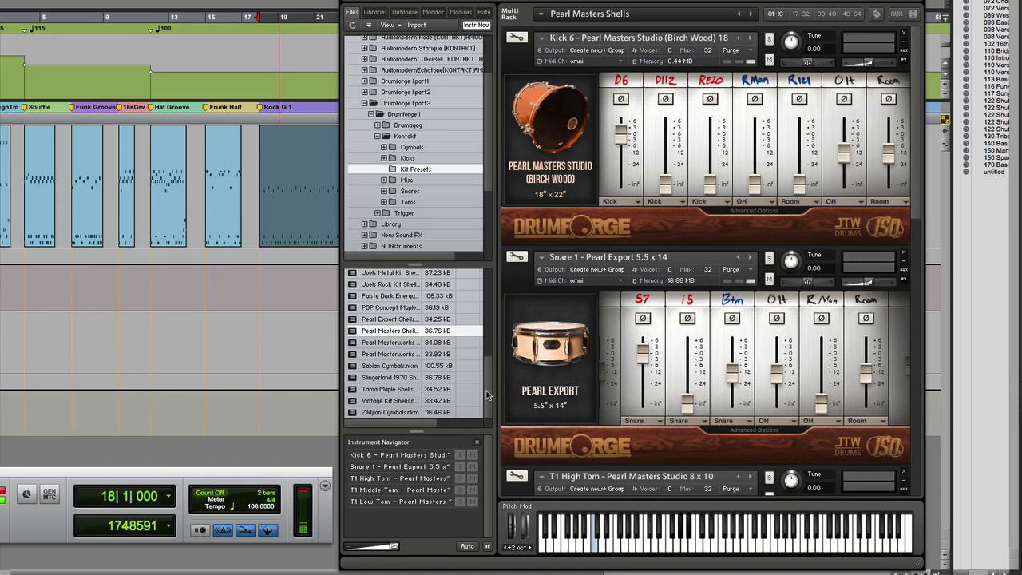
double_click(390, 366)
key("Return")
Play the Rock G 1 groove with the Pearl Masters Studio birch kick soloed, and raise its D112 mic to about -6 dB.
key("space")
left_click_drag(913, 434, 918, 152)
left_click(769, 176)
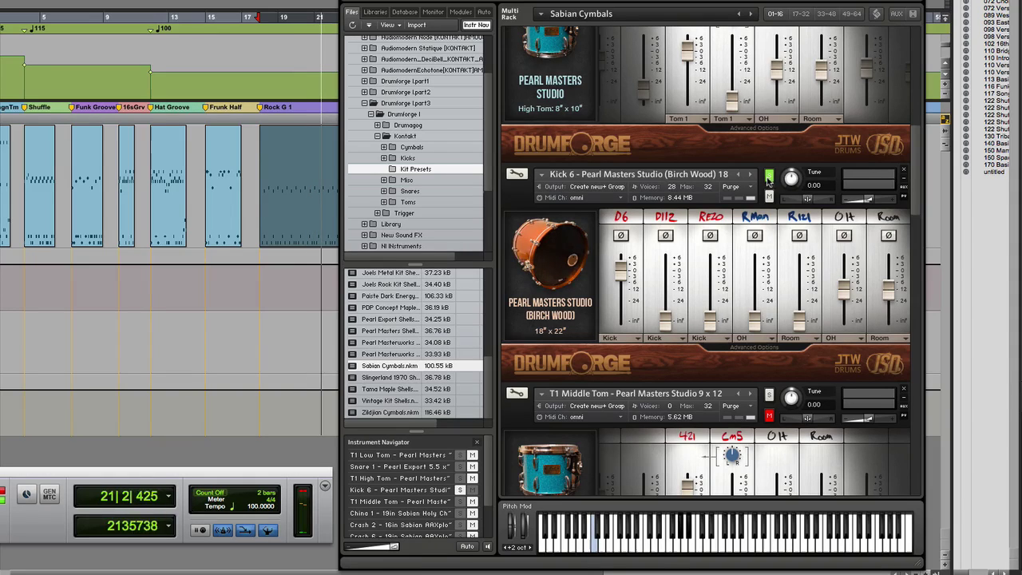
left_click_drag(665, 319, 669, 259)
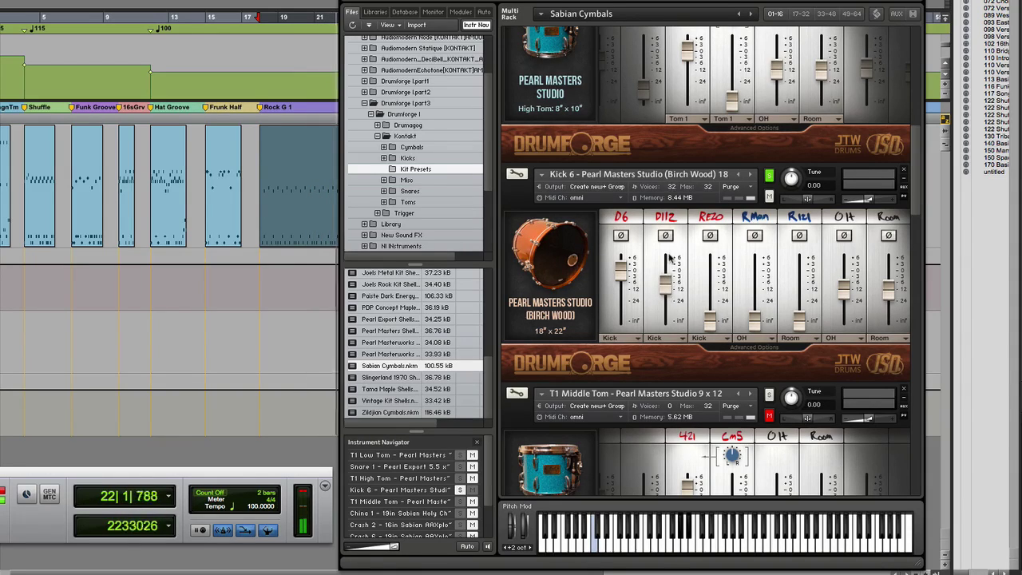
key("space")
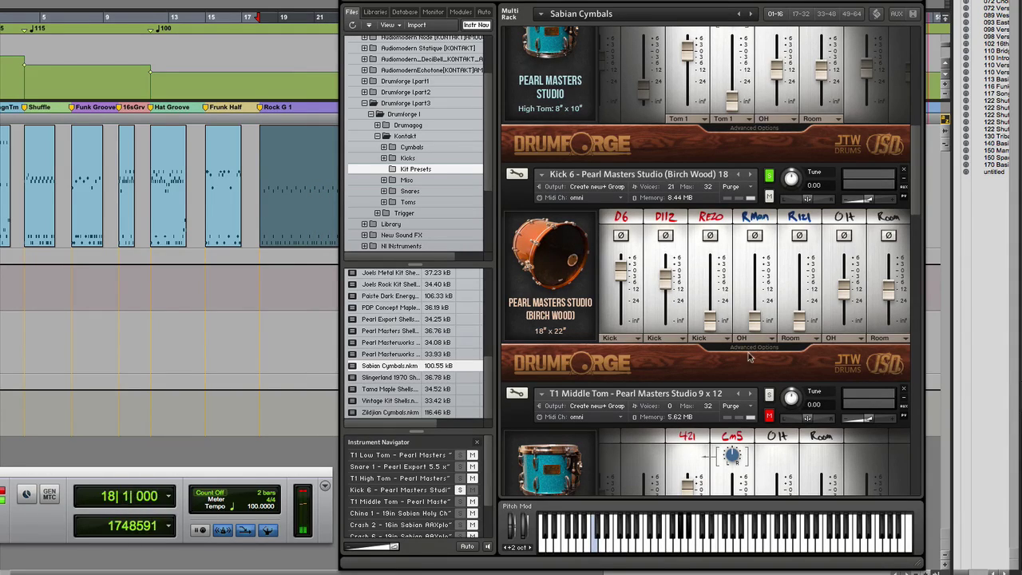
Lower the birch kick's D112 mic to -inf, shorten the D6 mic's sustain in the advanced options during playback, and release the solo.
left_click(751, 349)
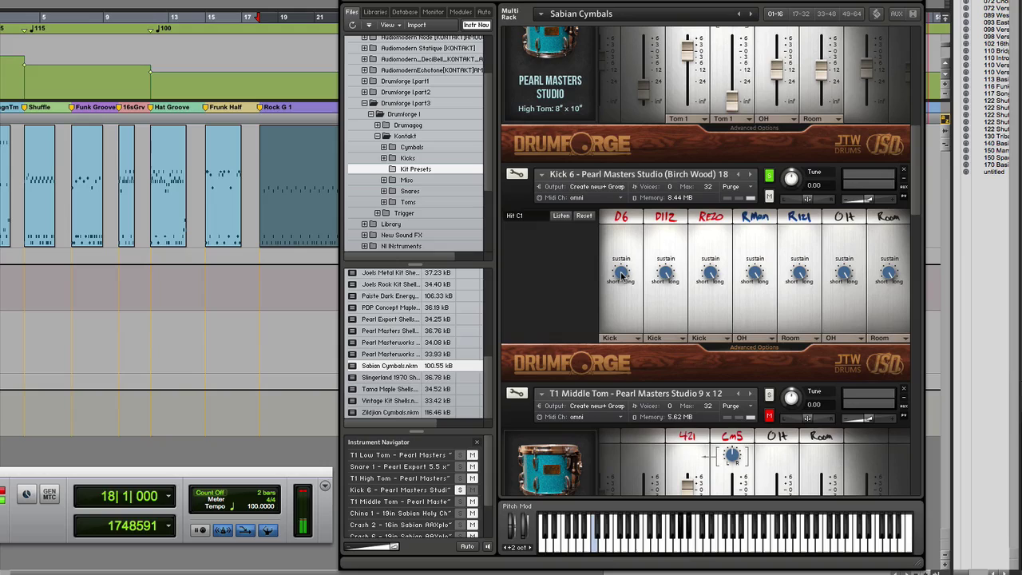
key("space")
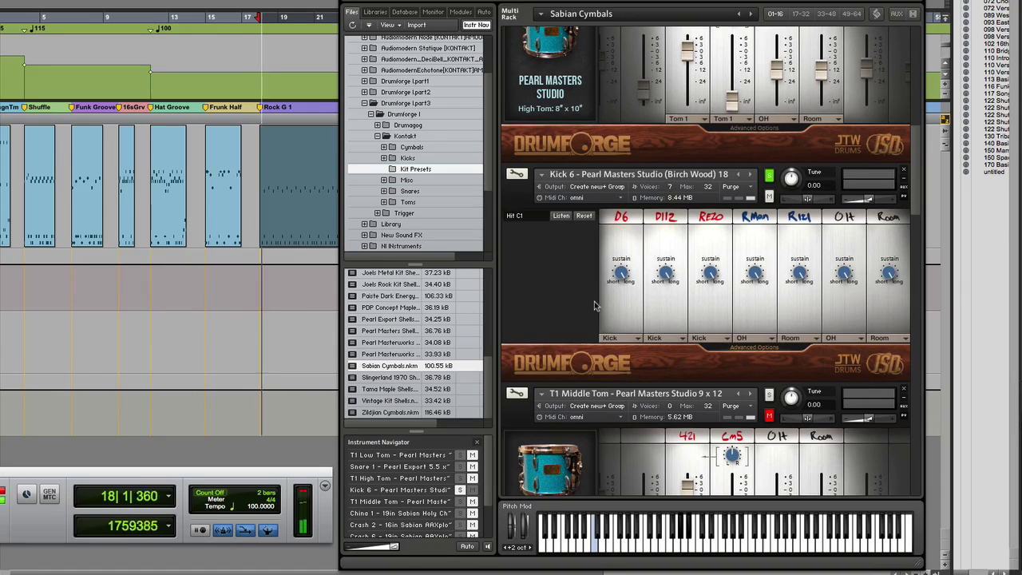
left_click(753, 348)
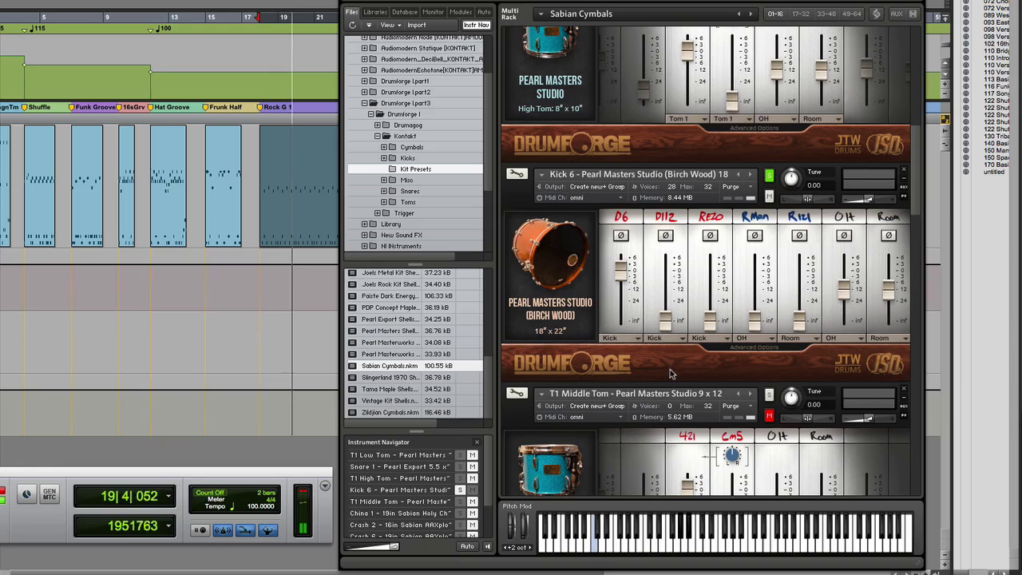
left_click(753, 348)
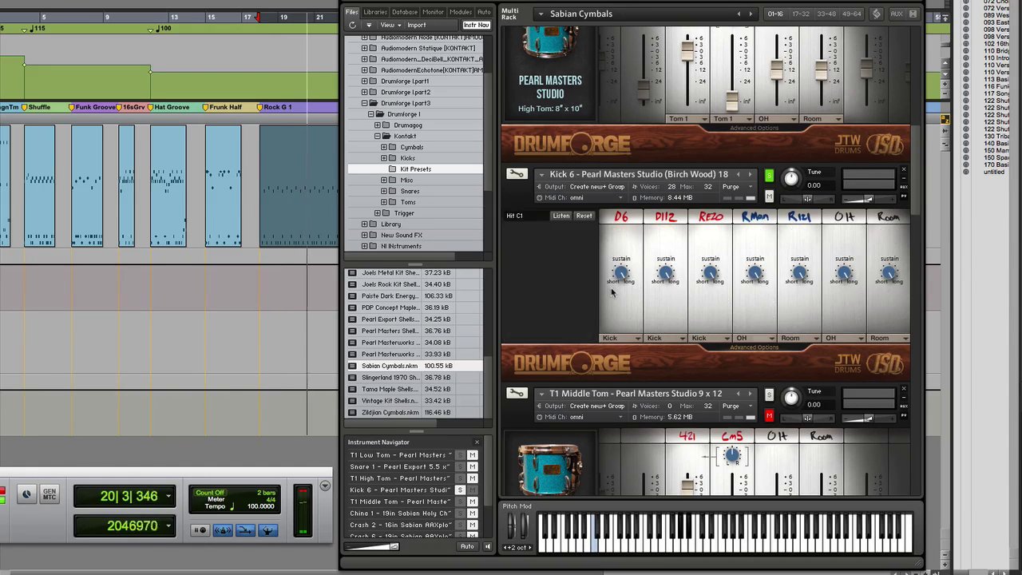
left_click(769, 176)
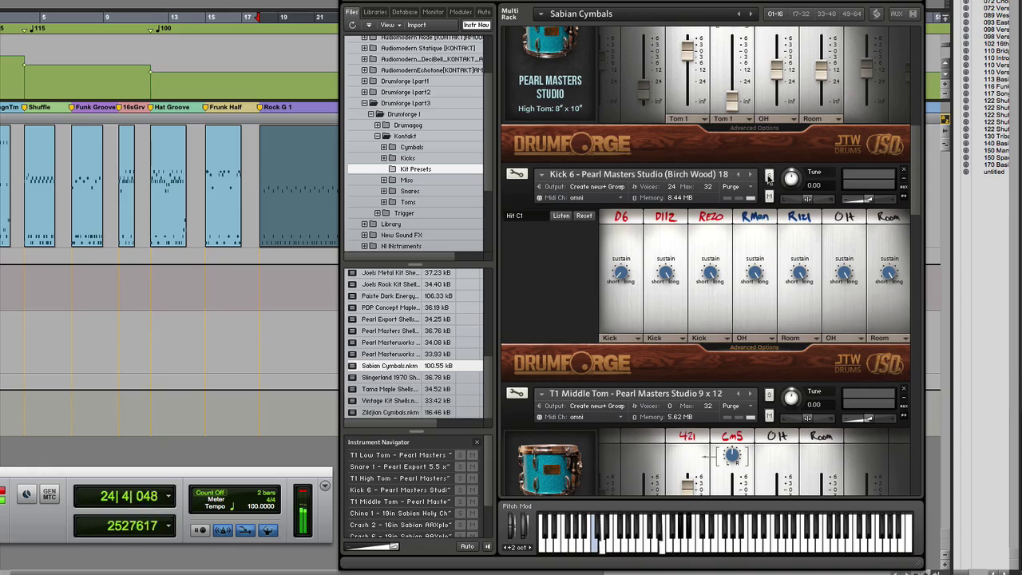
Solo the birch kick and lower its OH and Room mics to -inf in the mixer view.
left_click(769, 177)
left_click(757, 349)
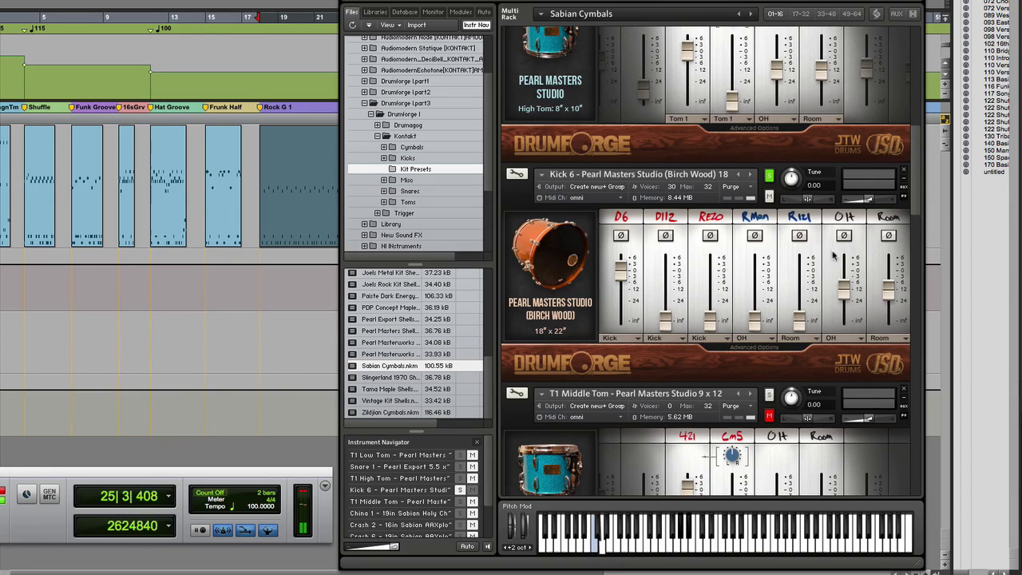
left_click_drag(846, 289, 846, 319)
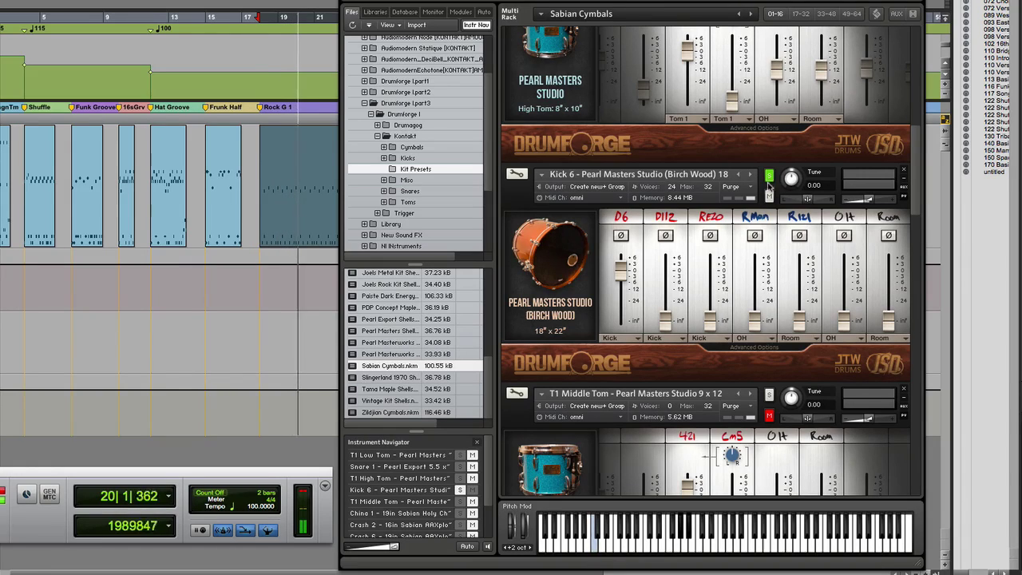
Compare the birch kick's D6 sustain alone and in the full kit, and shorten the OH mic's sustain.
left_click(620, 274)
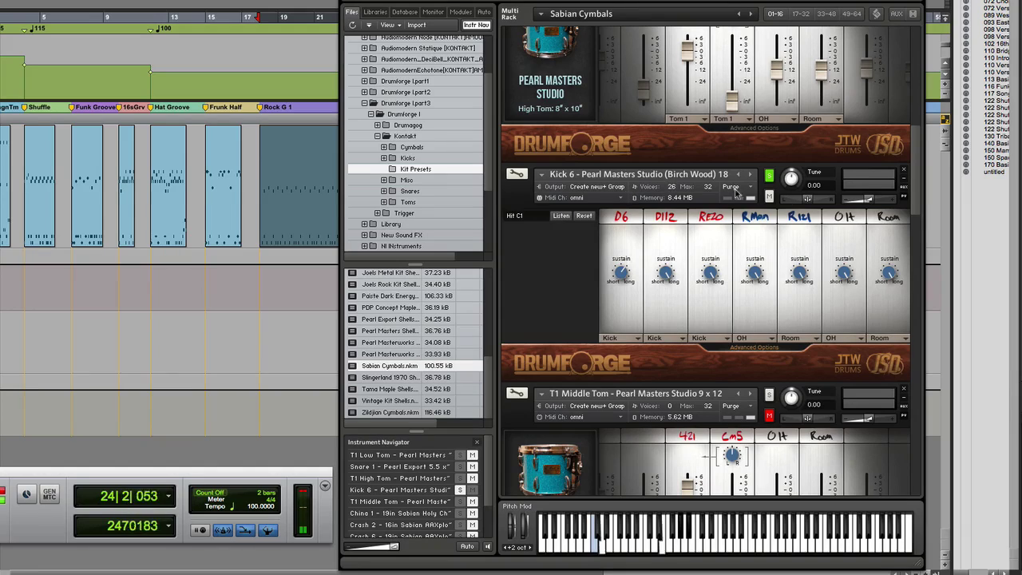
left_click(769, 176)
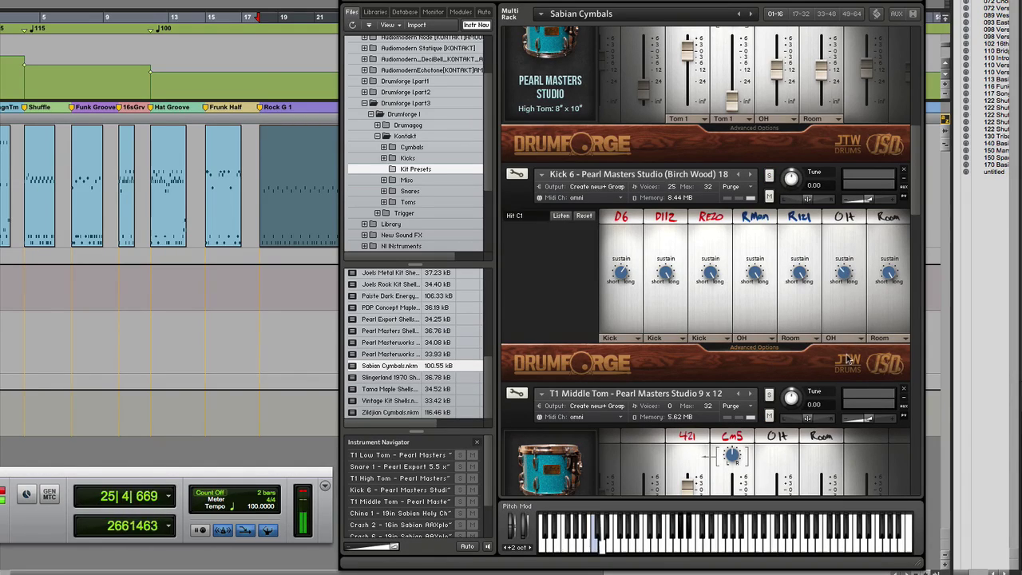
left_click(769, 176)
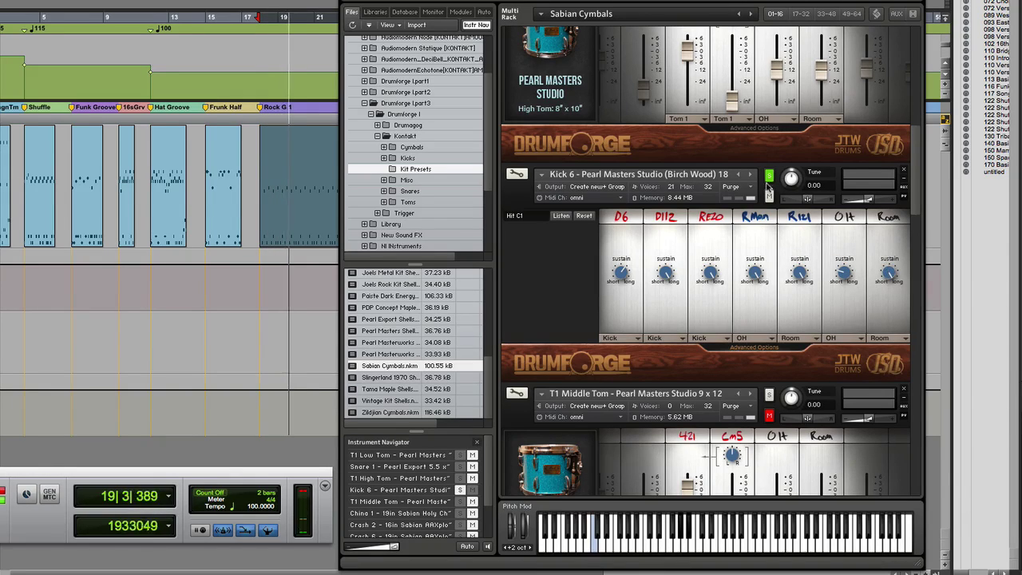
Raise the birch kick's OH mic to about -9 dB and Room mic to about -15 dB, release the solo, and stop playback.
left_click(754, 348)
left_click_drag(846, 320, 843, 279)
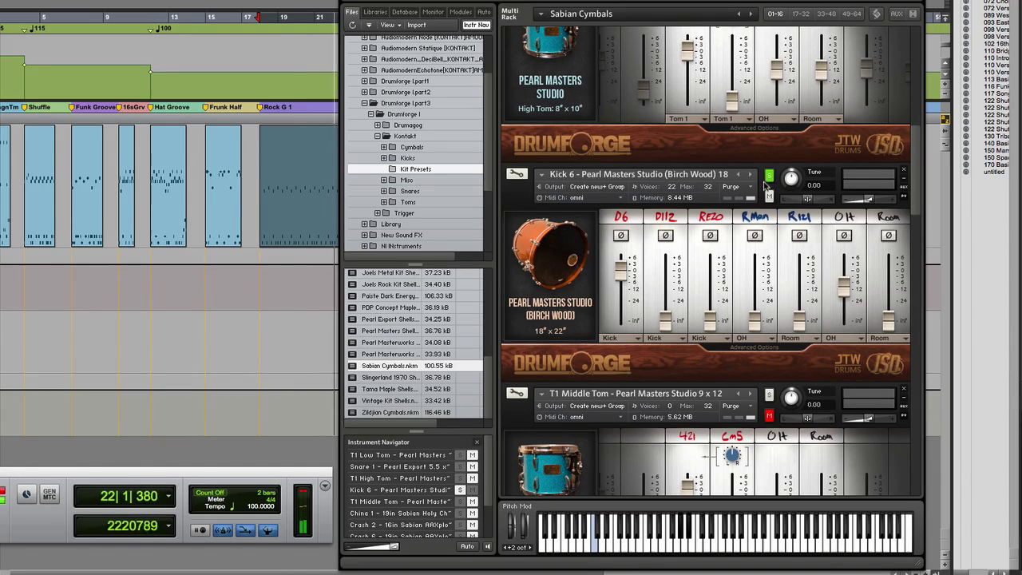
left_click(769, 176)
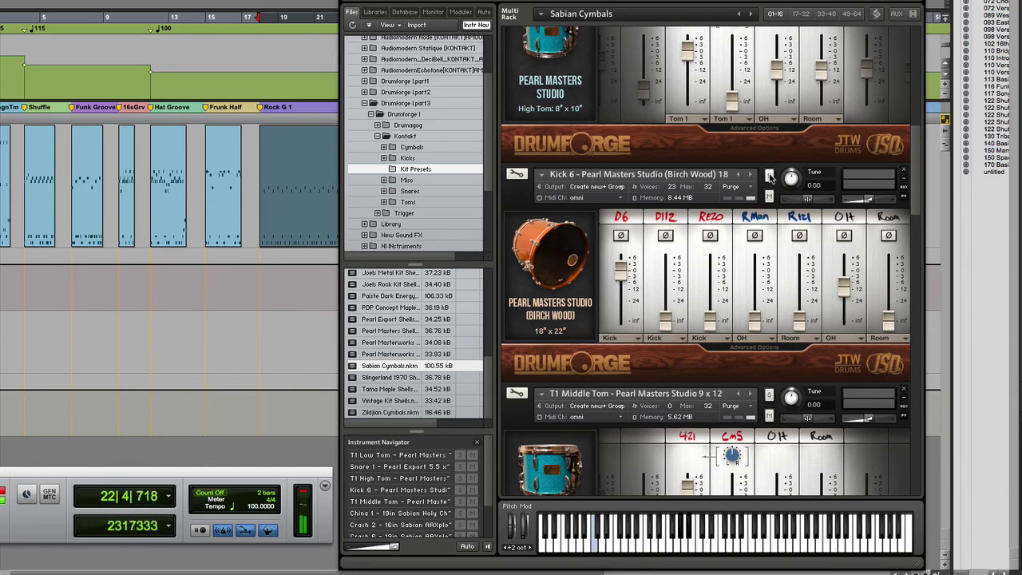
left_click_drag(887, 311, 886, 273)
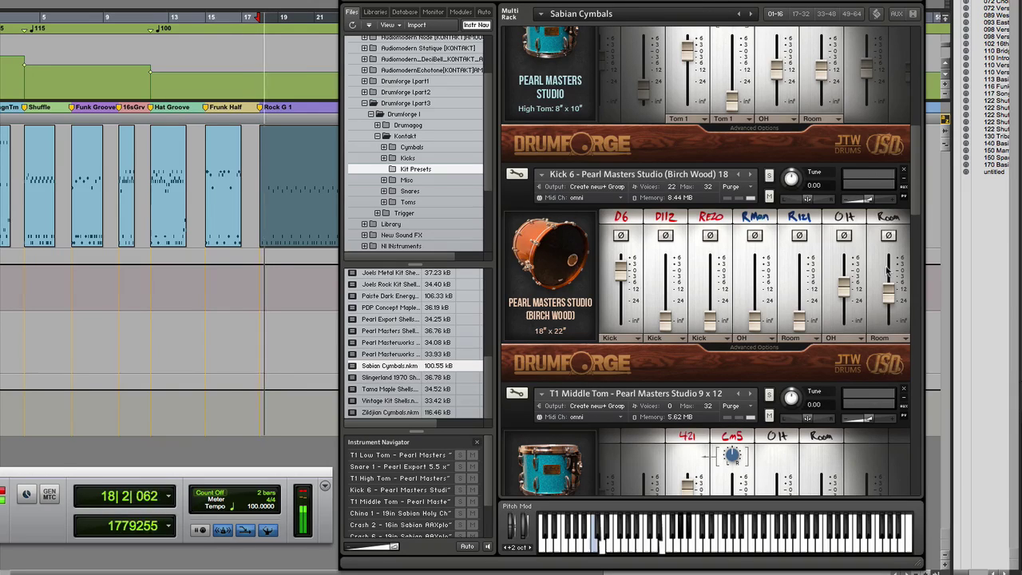
key("space")
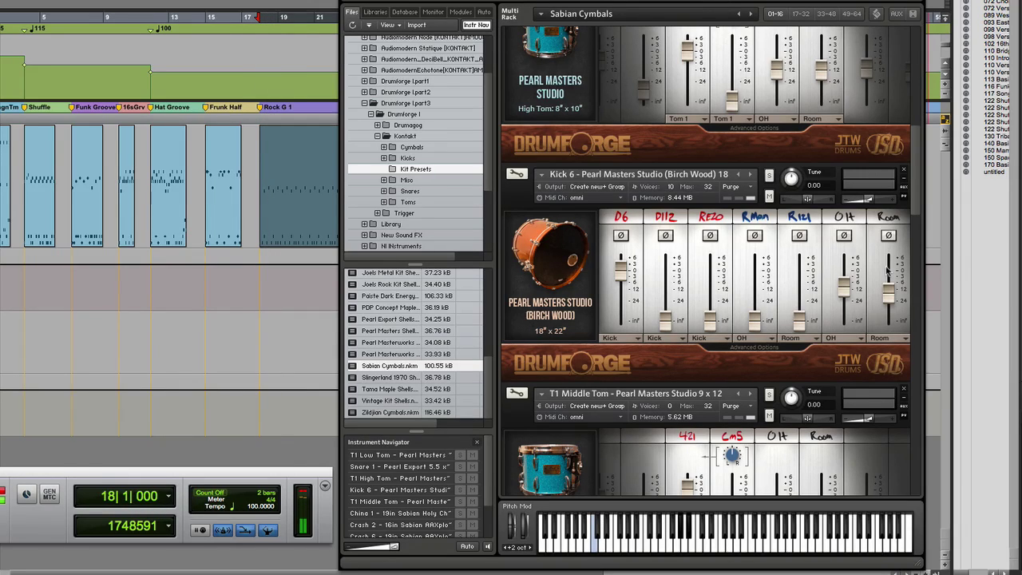